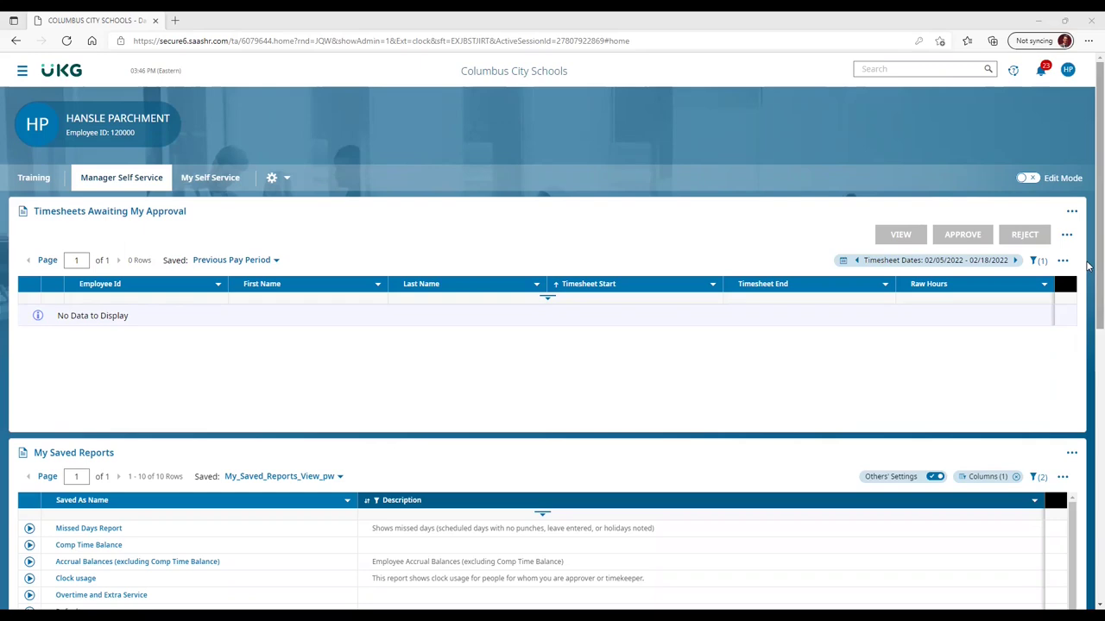
# Step: Open the Training dashboard and look through both pages of the Documents list
pyautogui.scroll(-6, 1088, 266)
pyautogui.scroll(6, 465, 179)
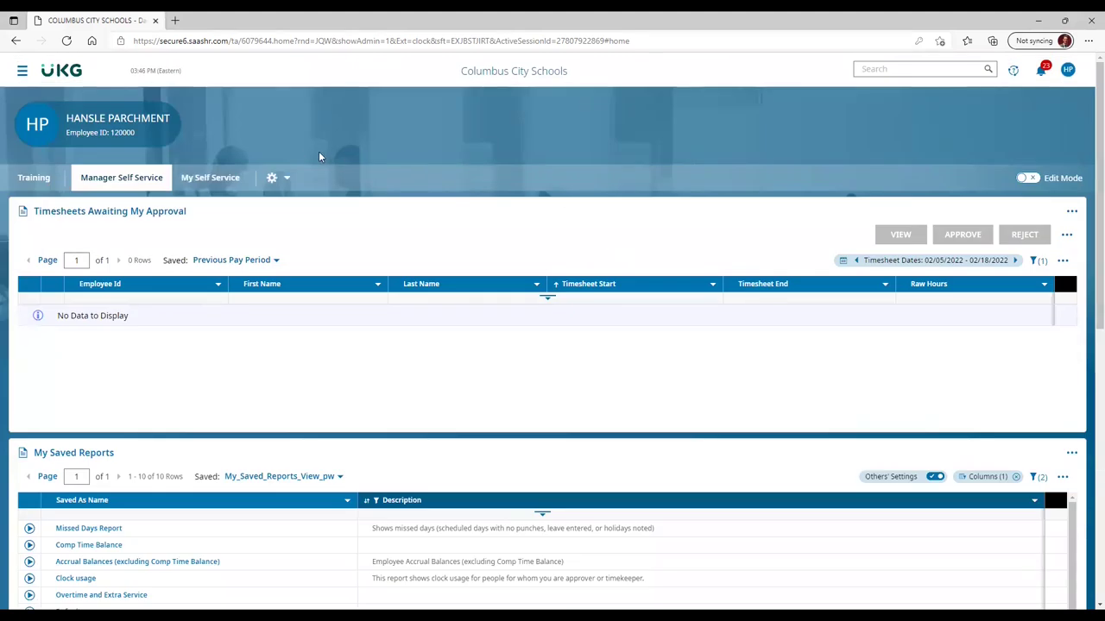
pyautogui.click(35, 178)
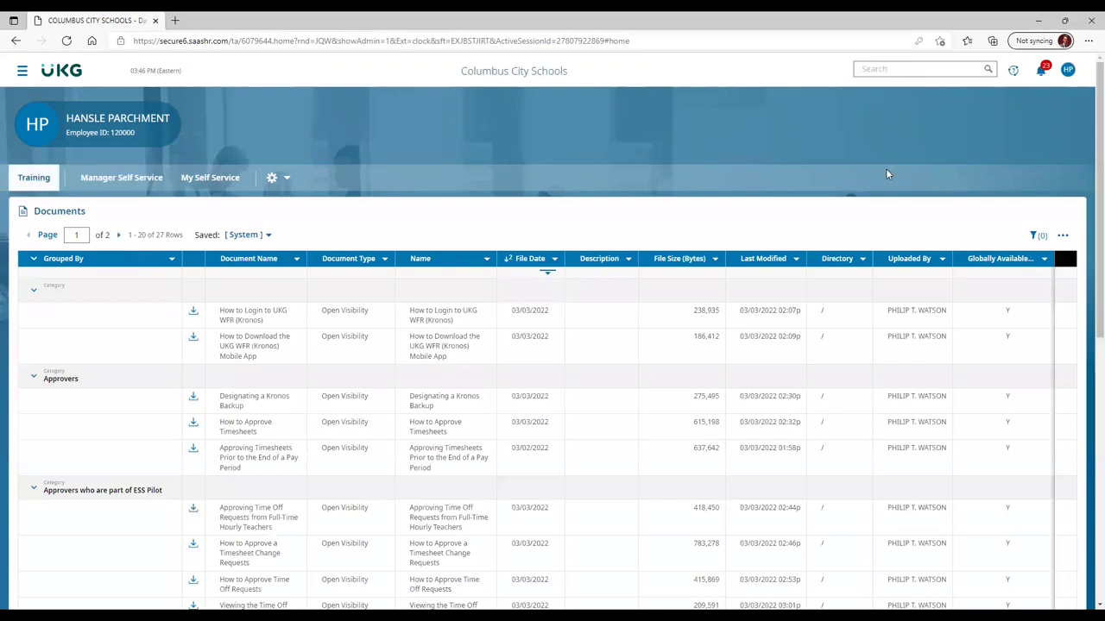
pyautogui.scroll(-4, 1088, 121)
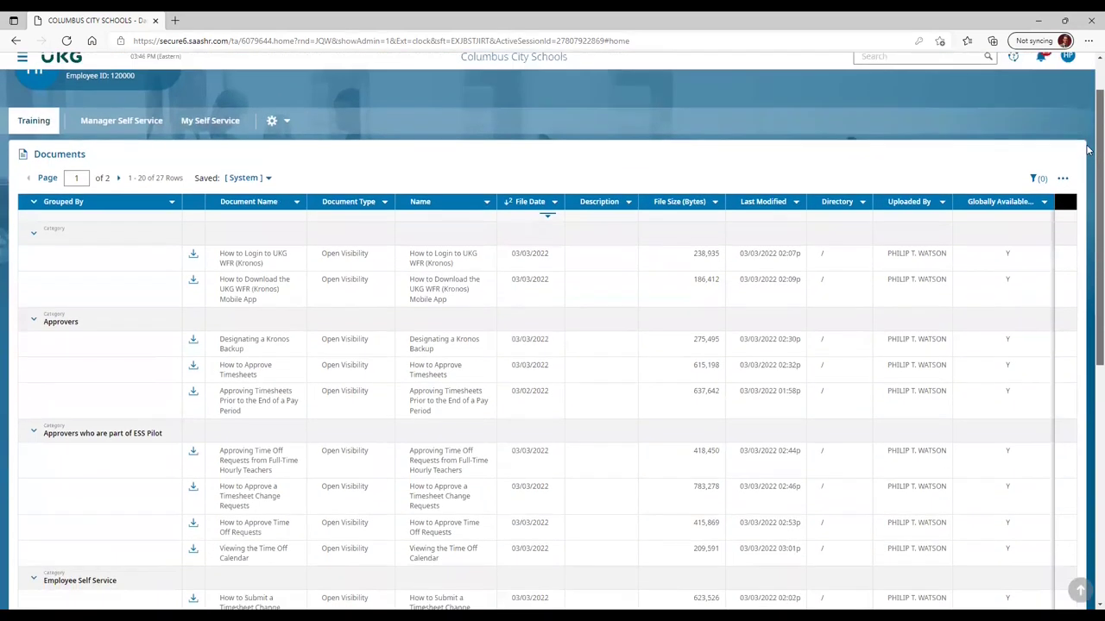
pyautogui.scroll(-2, 1077, 160)
pyautogui.scroll(5, 1077, 160)
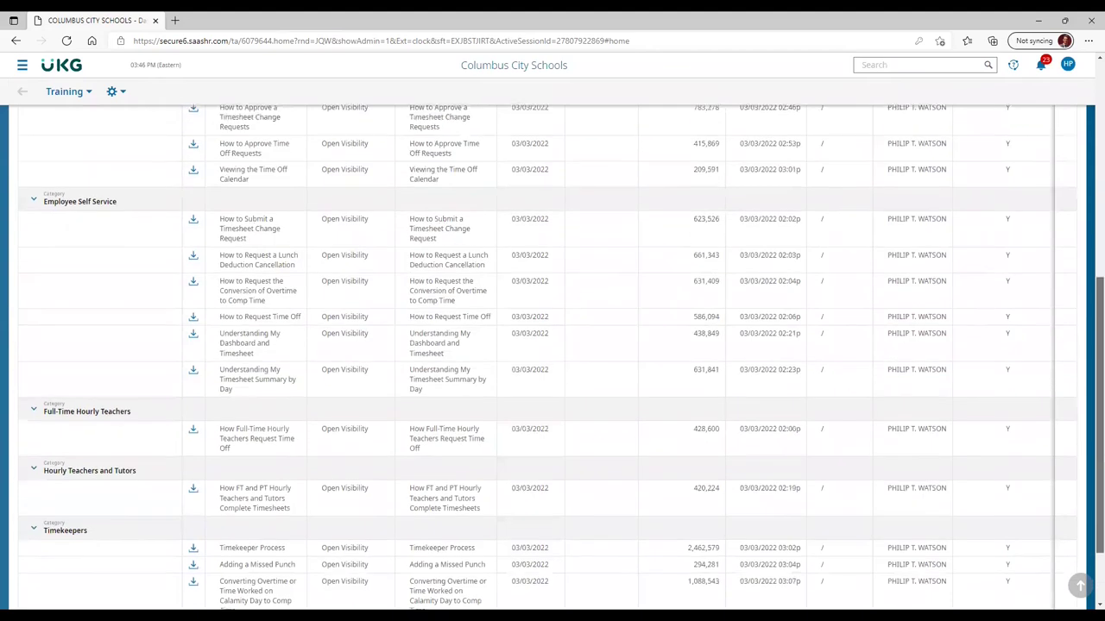
pyautogui.scroll(1, 1077, 156)
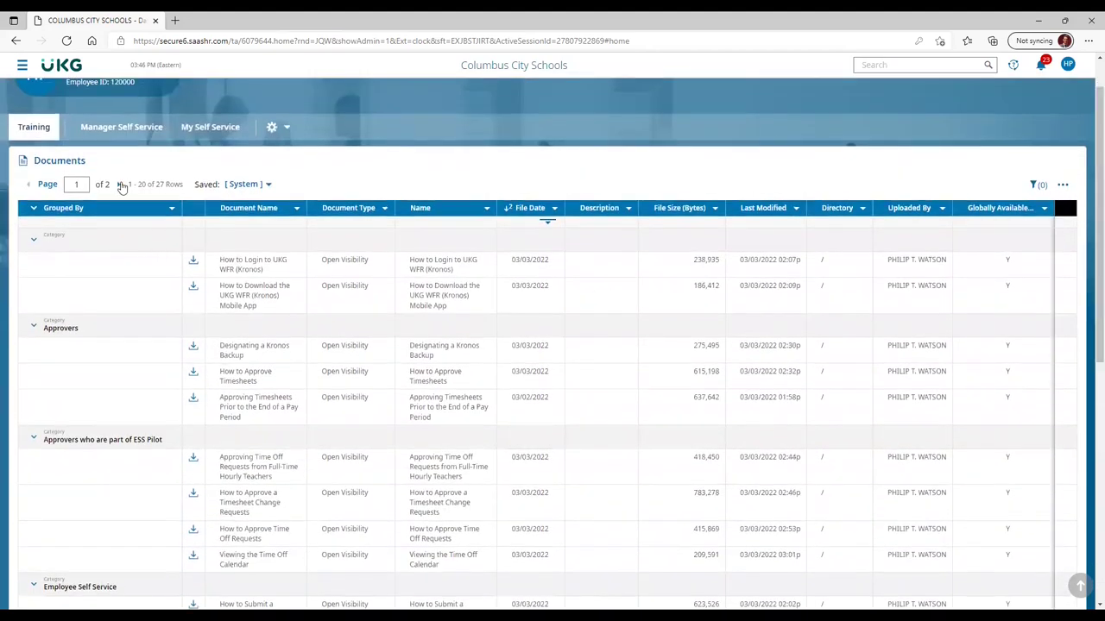
pyautogui.click(118, 184)
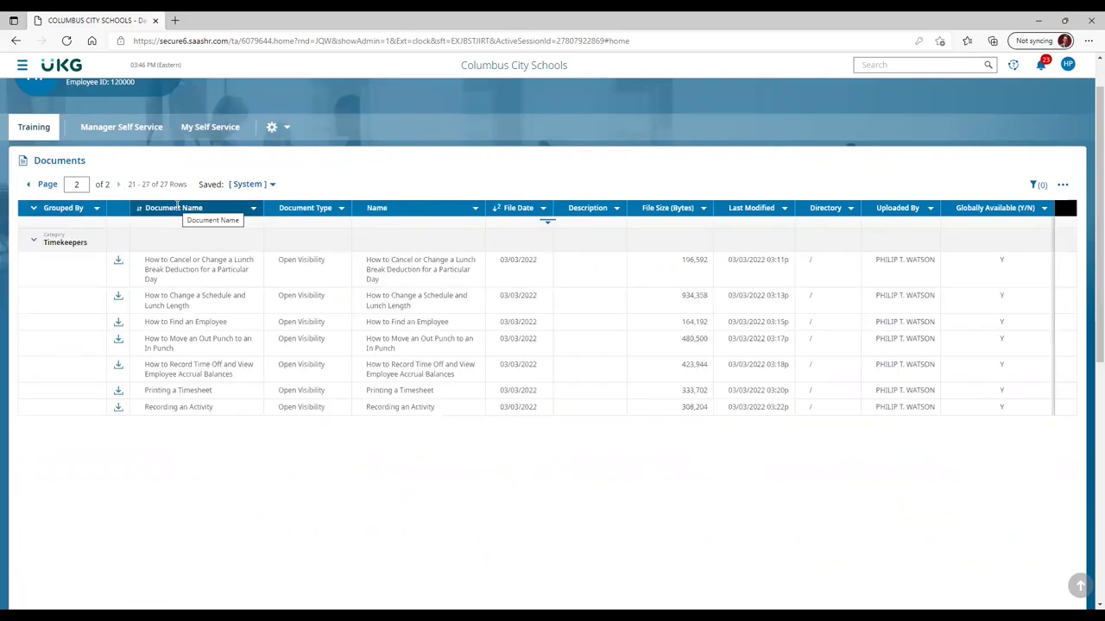
pyautogui.click(177, 207)
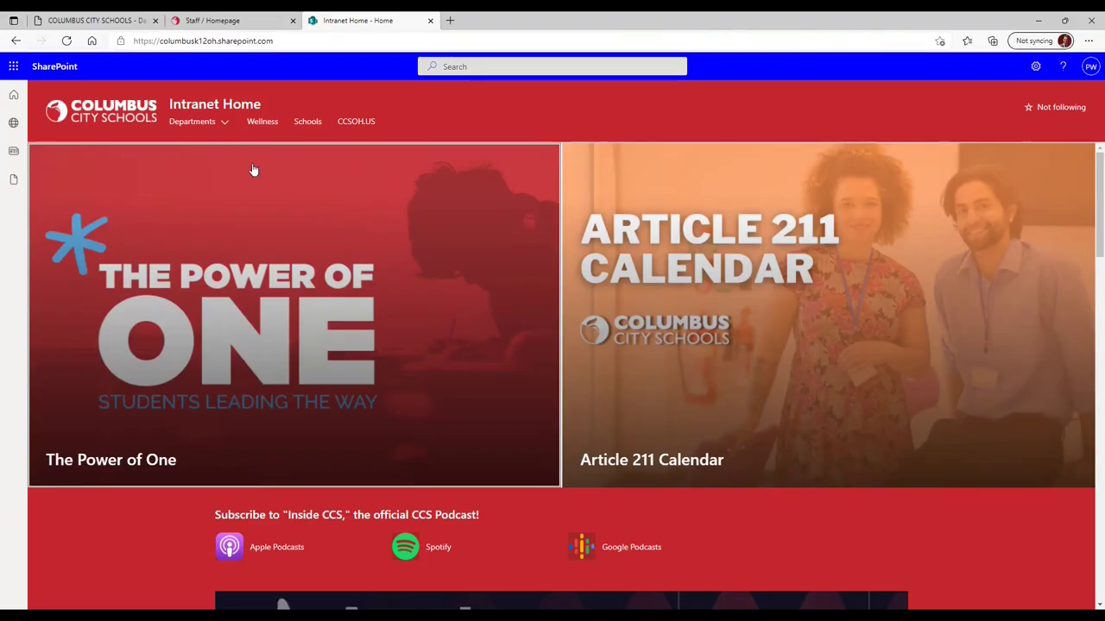
# Step: On the SharePoint intranet, open the Kronos page within Financial Operations of the Treasurer's Office department
pyautogui.click(219, 128)
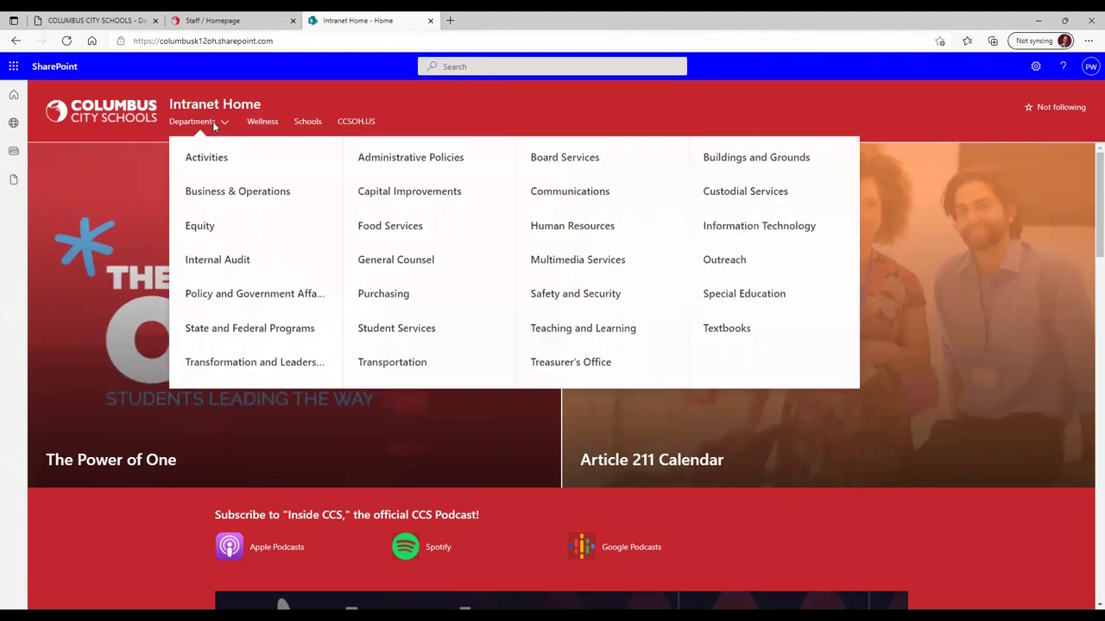
pyautogui.click(545, 366)
pyautogui.scroll(-10, 1090, 311)
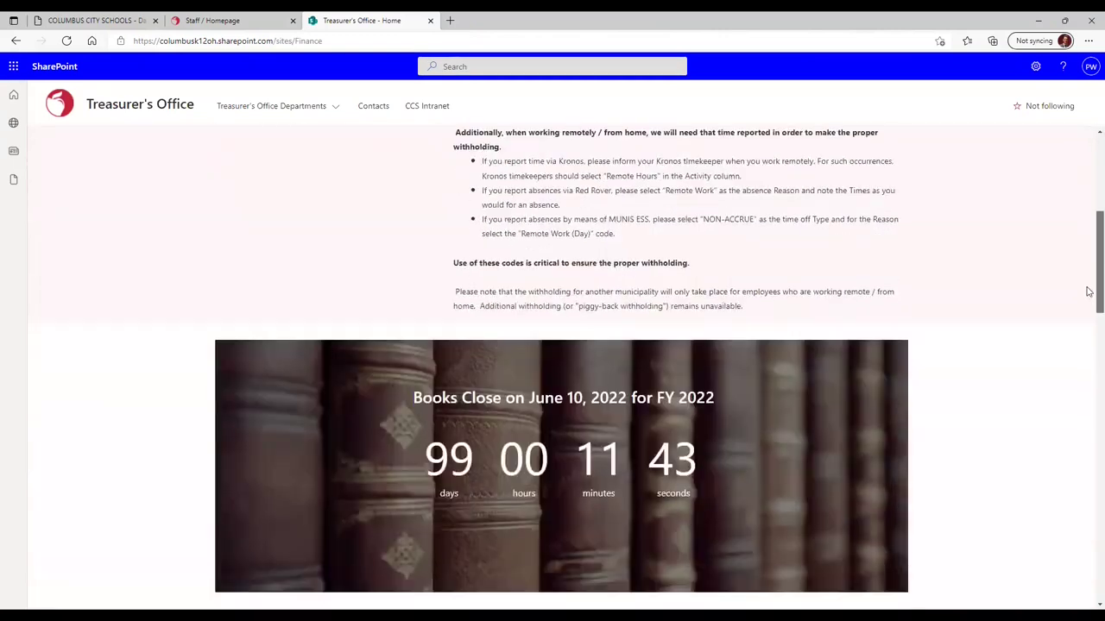
pyautogui.scroll(-3, 1075, 341)
pyautogui.scroll(-1, 625, 382)
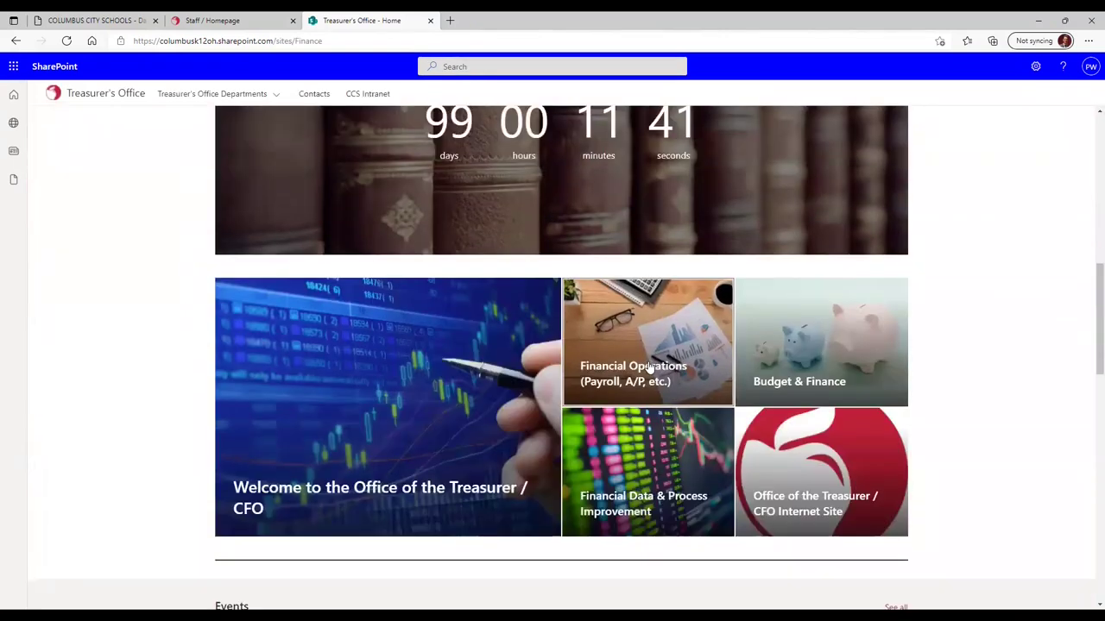
pyautogui.click(649, 367)
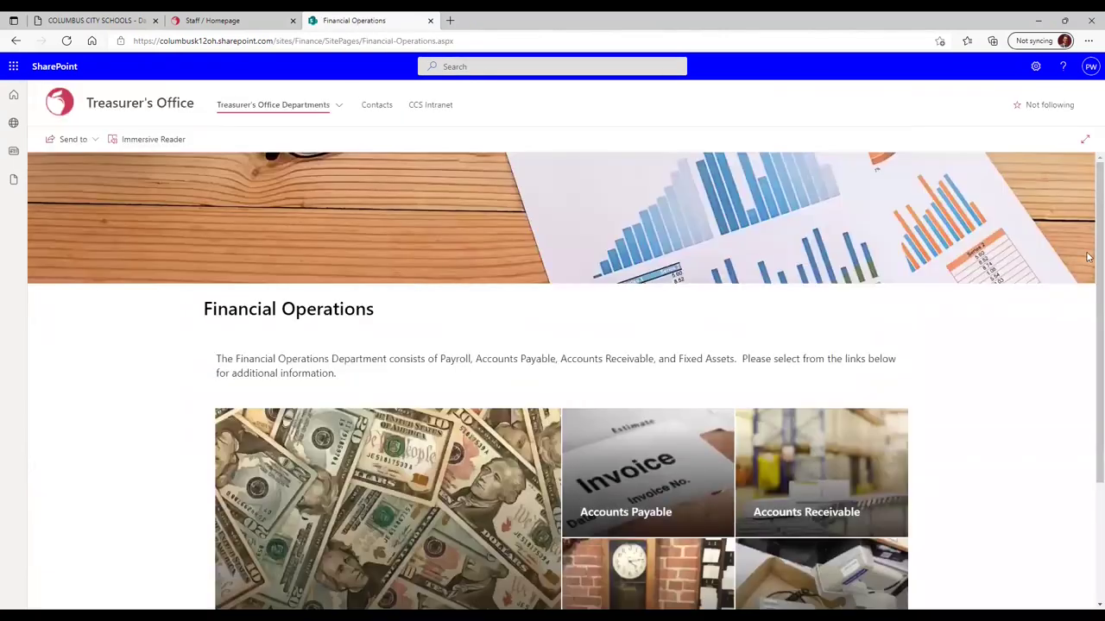
pyautogui.scroll(-2, 999, 352)
pyautogui.click(644, 449)
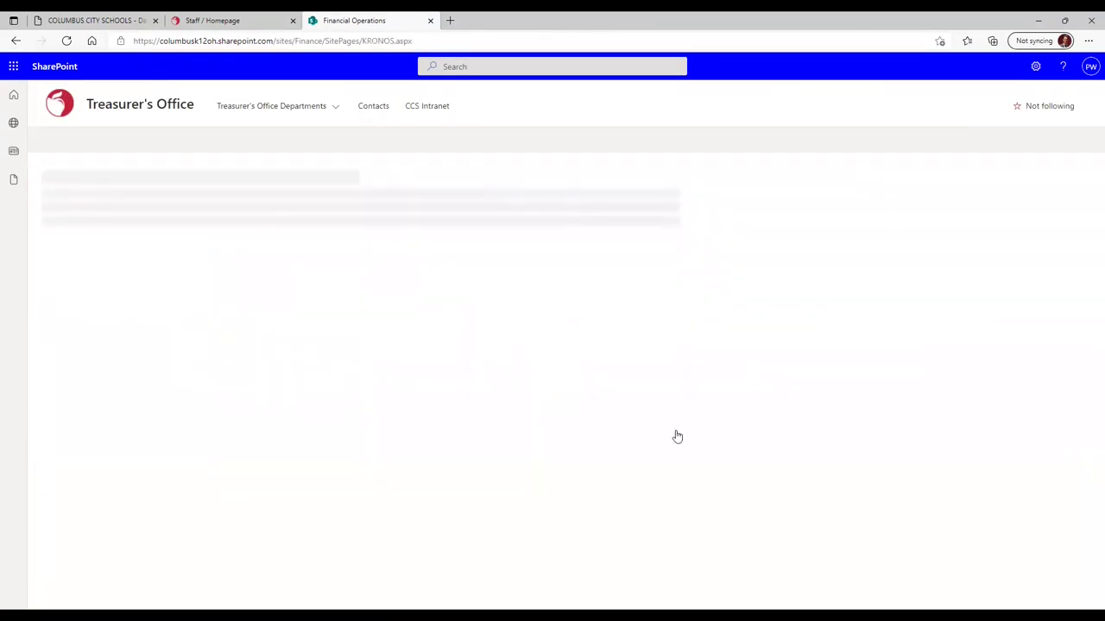
pyautogui.scroll(-2, 903, 405)
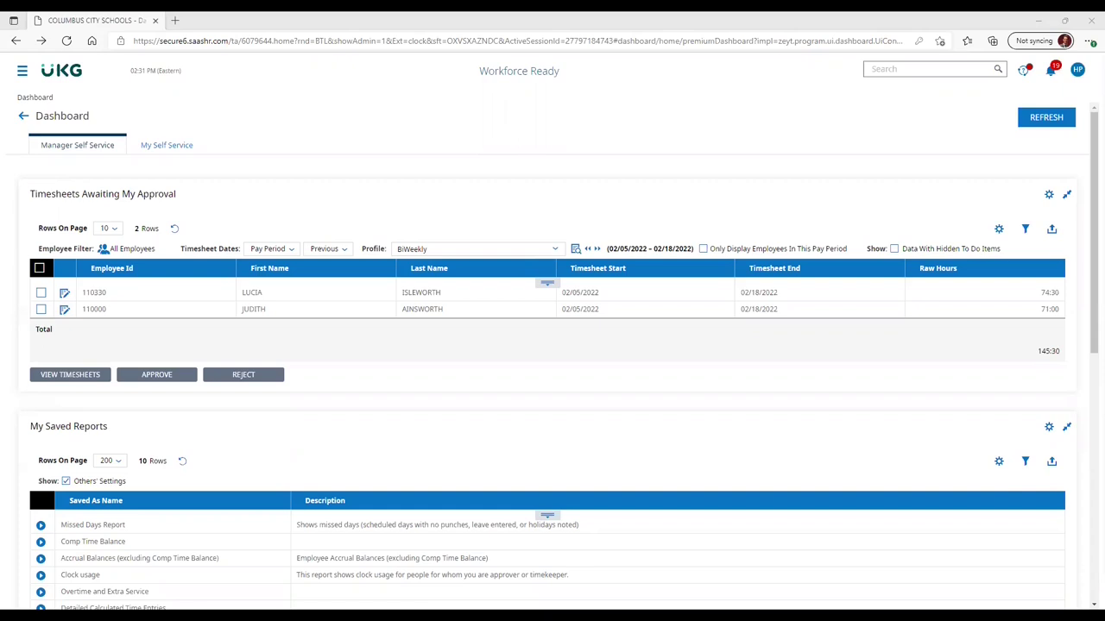
# Step: In UKG, run the saved Missed Days Report and open the listed employee's timesheet to review the flagged day
pyautogui.moveTo(1089, 131); pyautogui.dragTo(784, 236)
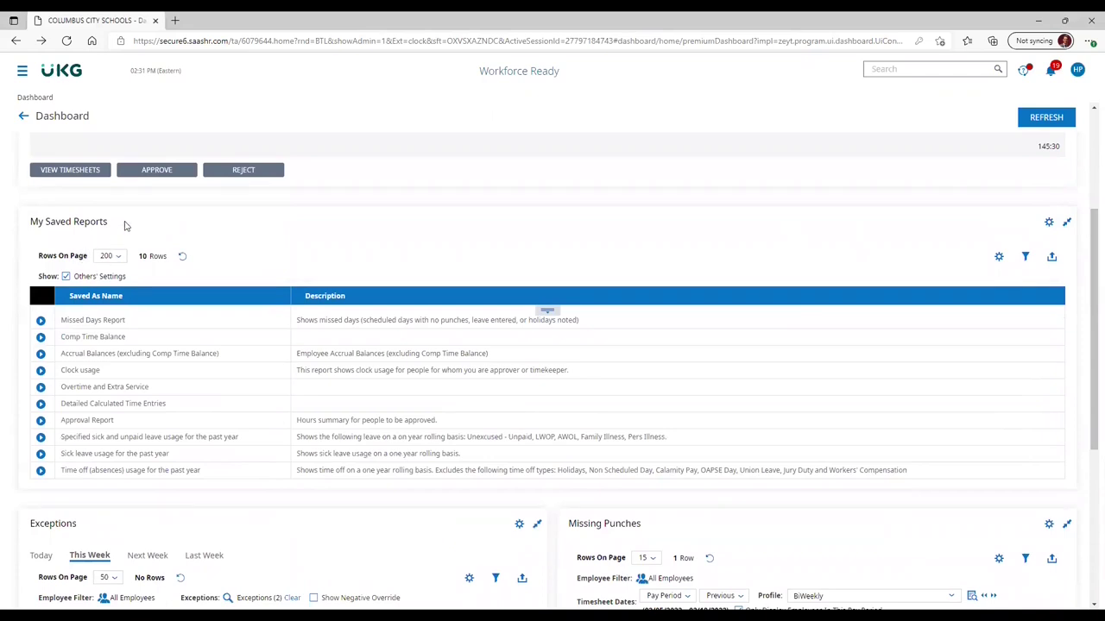
pyautogui.click(40, 322)
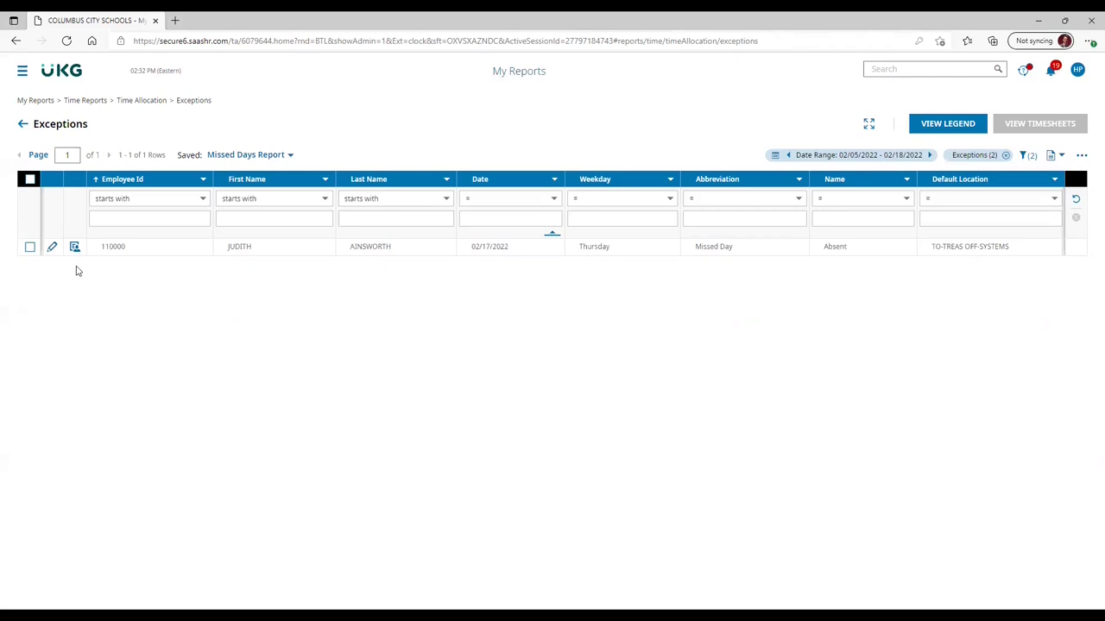
pyautogui.click(53, 249)
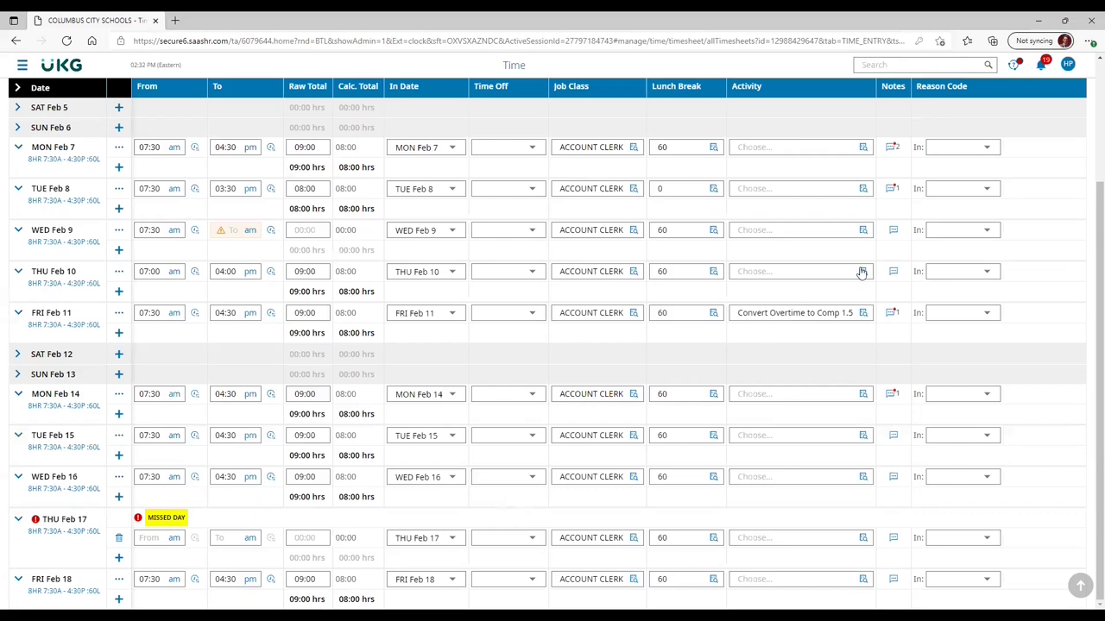
pyautogui.moveTo(1088, 200); pyautogui.dragTo(1085, 80)
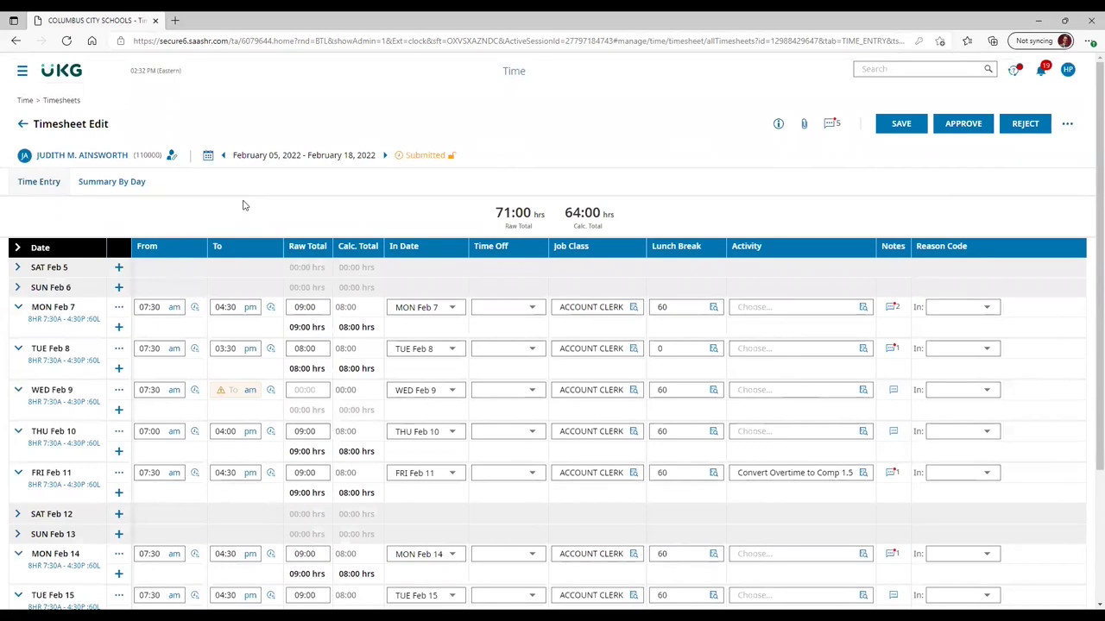
# Step: Return to the dashboard and check Missing Punches for the current pay period, setting the timesheet dates back to Previous
pyautogui.click(22, 124)
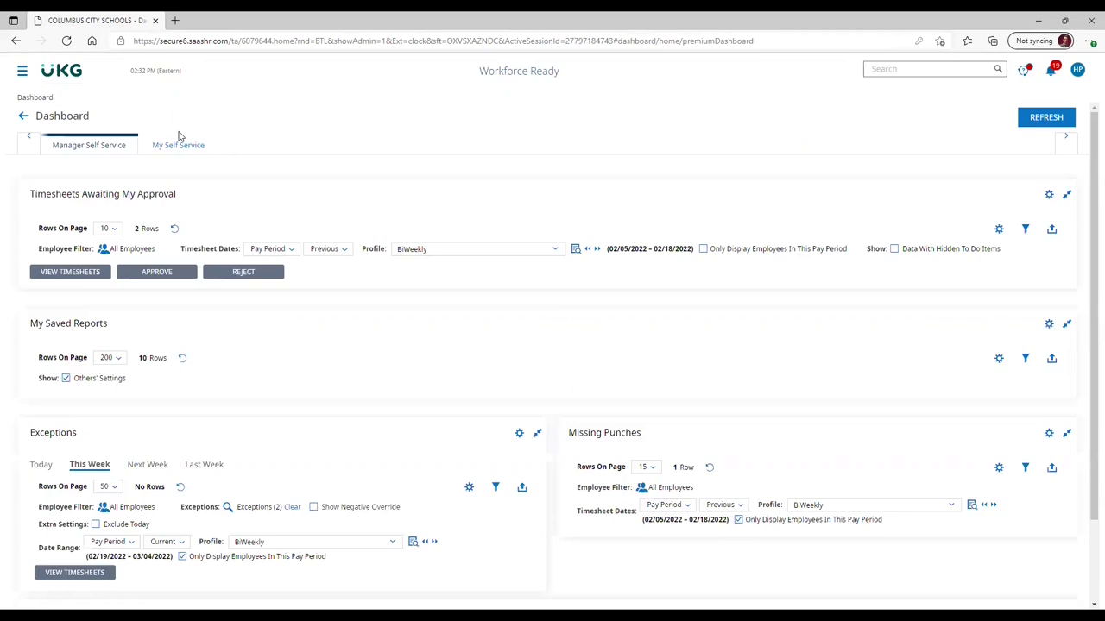
pyautogui.moveTo(1089, 138); pyautogui.dragTo(1089, 348)
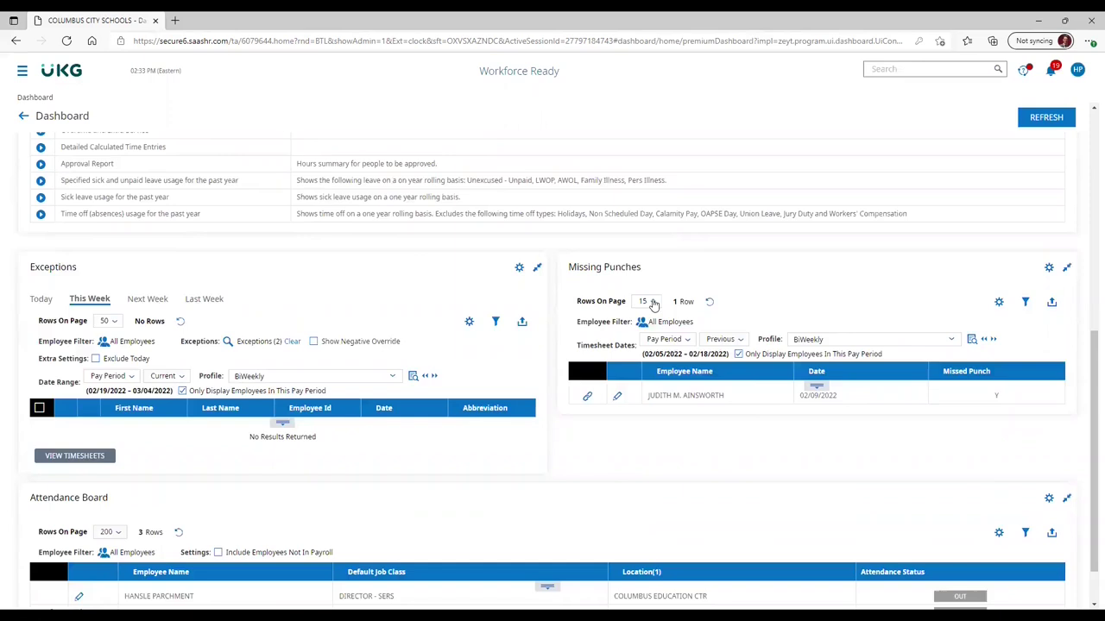
pyautogui.scroll(1, 677, 341)
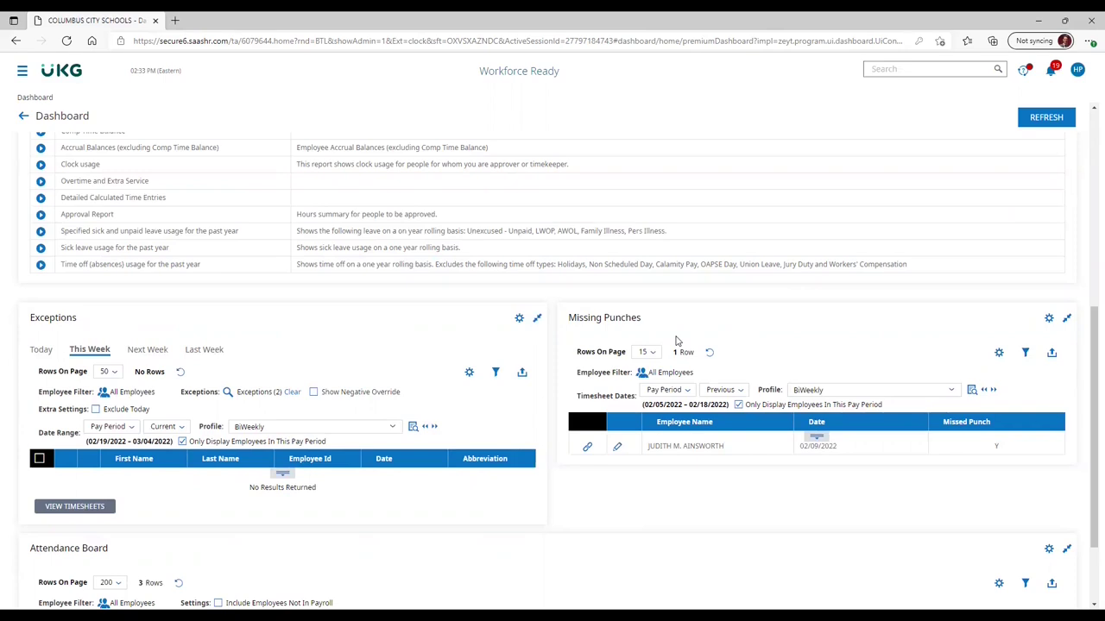
pyautogui.click(734, 391)
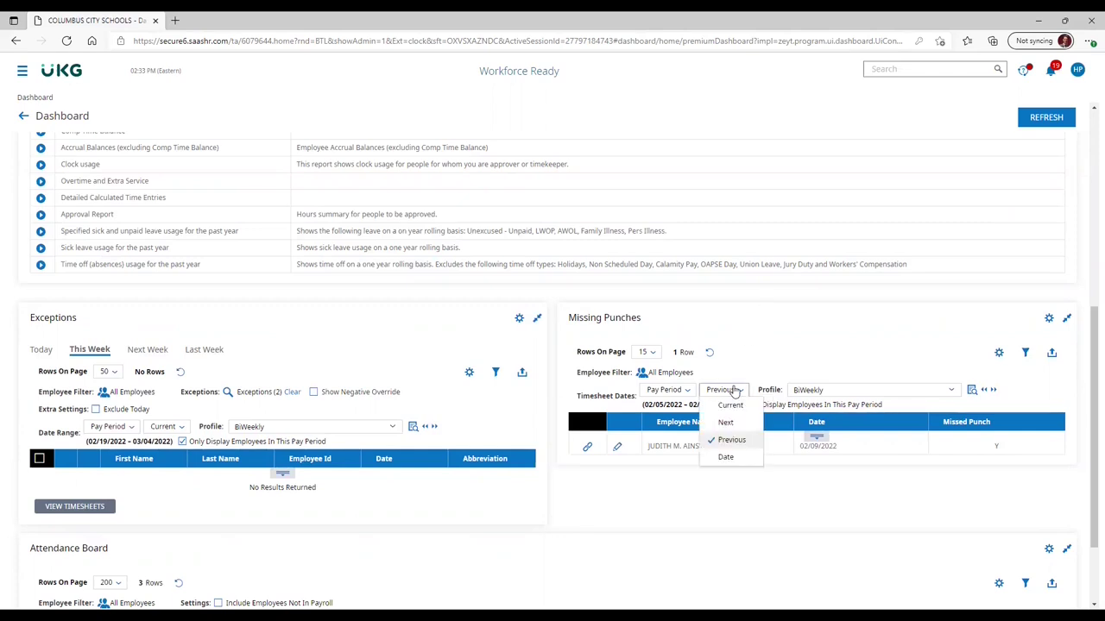
pyautogui.click(737, 408)
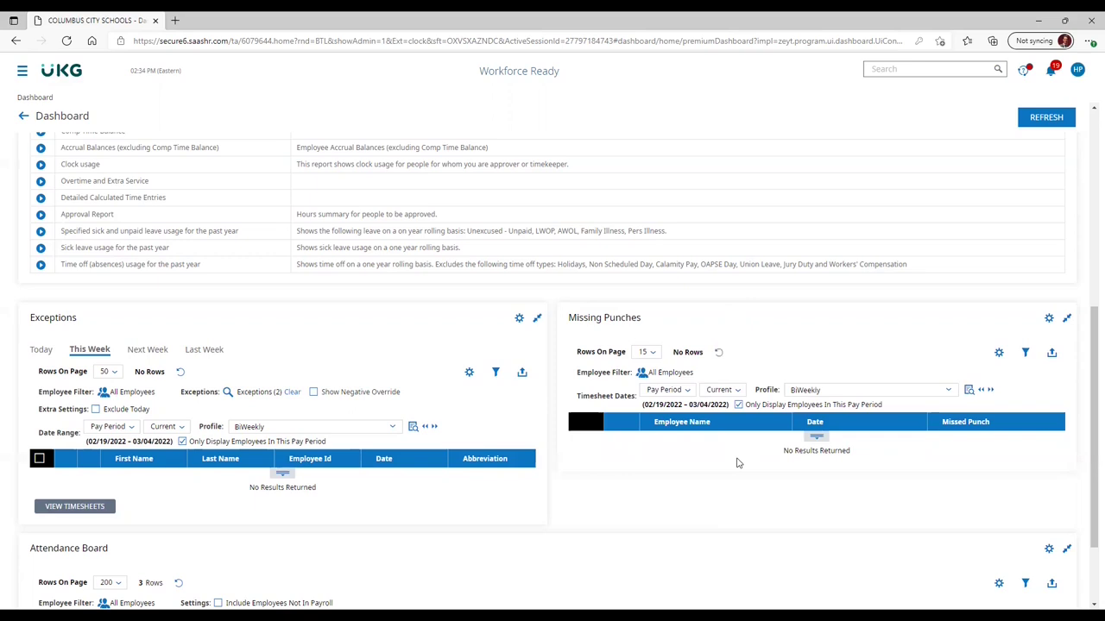
pyautogui.click(740, 392)
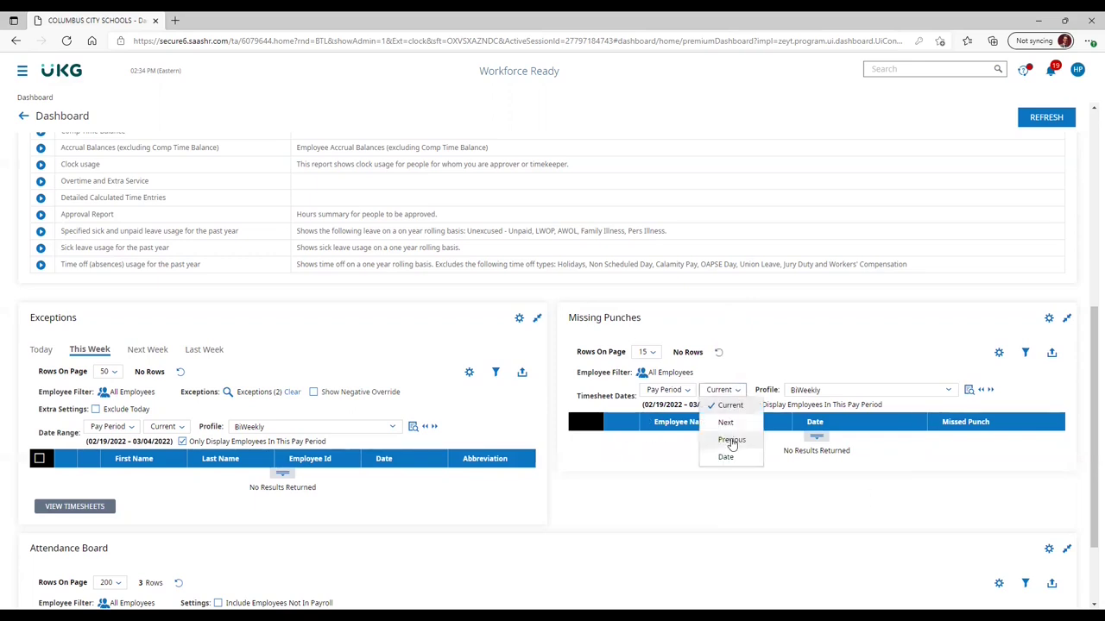
pyautogui.click(732, 442)
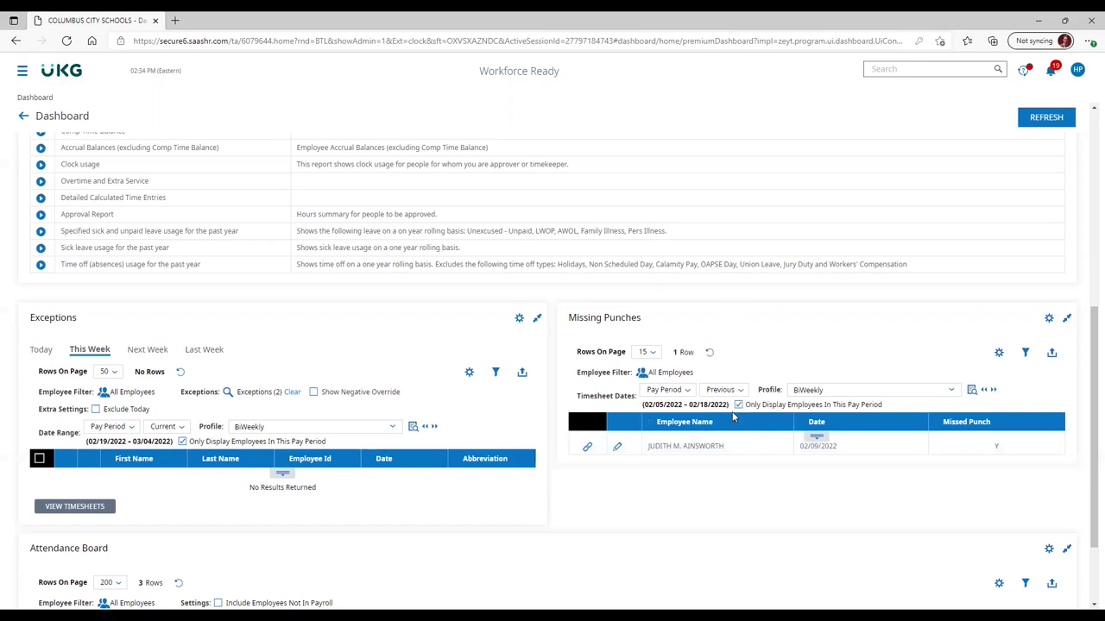
# Step: Open the timesheet of the employee listed under Missing Punches and examine its Wed Feb 9 and Thu Feb 17 entries
pyautogui.click(620, 448)
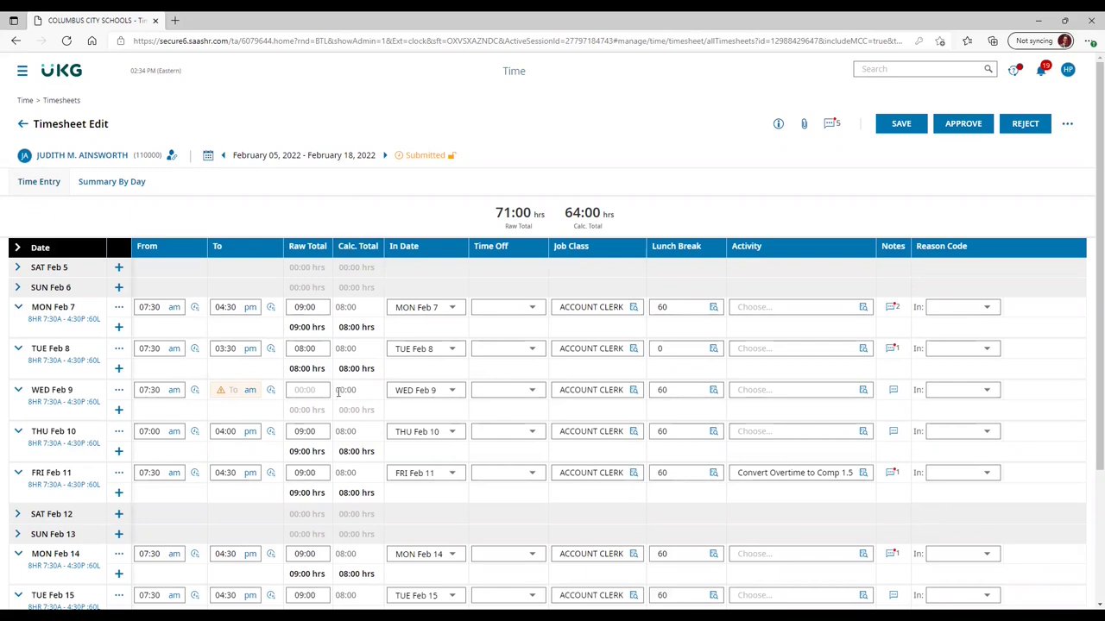
pyautogui.moveTo(336, 390); pyautogui.dragTo(363, 391)
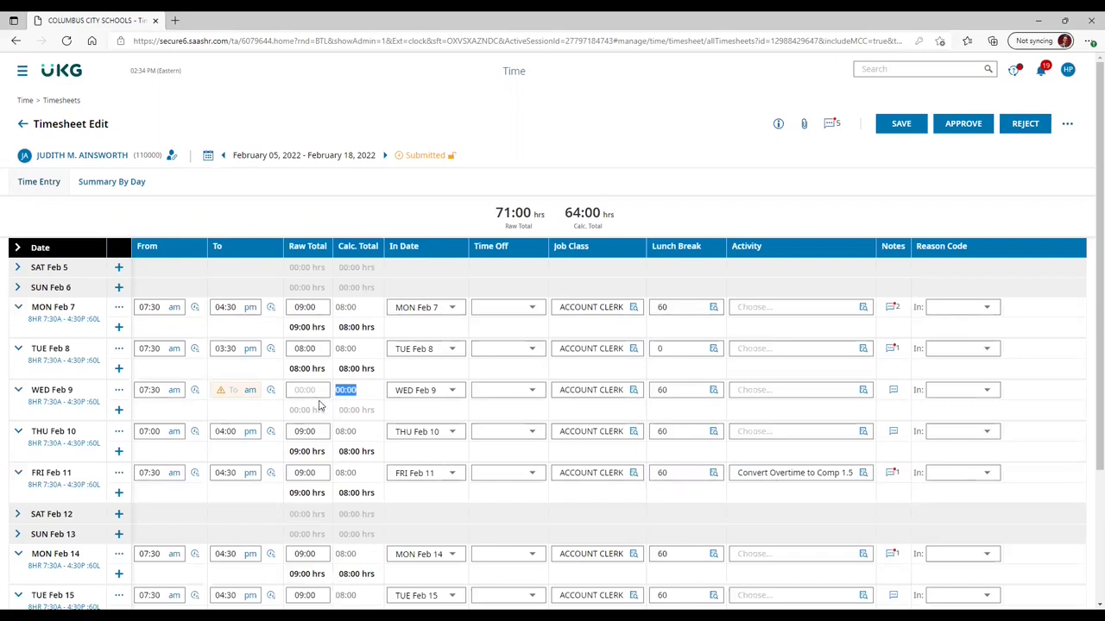
pyautogui.moveTo(222, 393)
pyautogui.scroll(-3, 1078, 441)
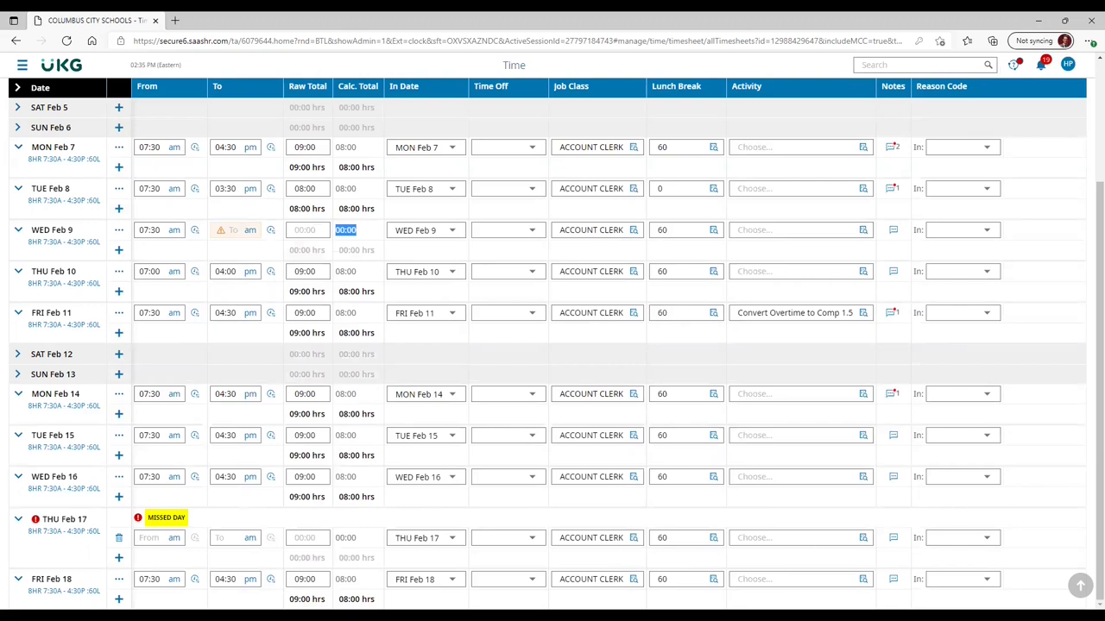
pyautogui.scroll(3, 1090, 501)
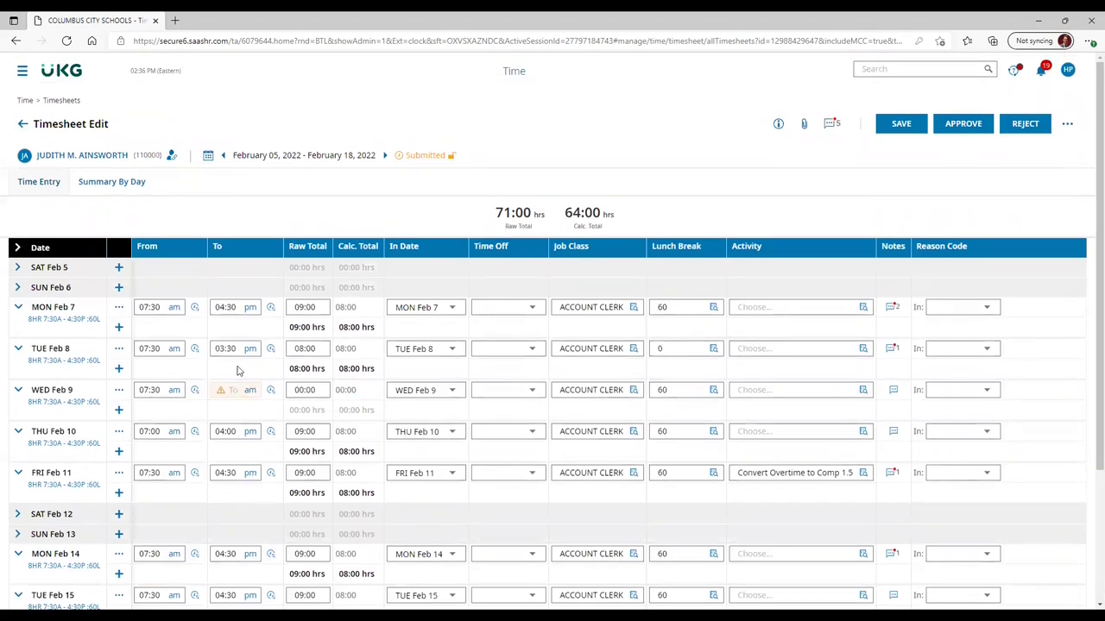
# Step: Set the missing out time for Wed Feb 9 to 4:30 pm
pyautogui.click(233, 390)
pyautogui.write('4:30')
pyautogui.click(247, 390)
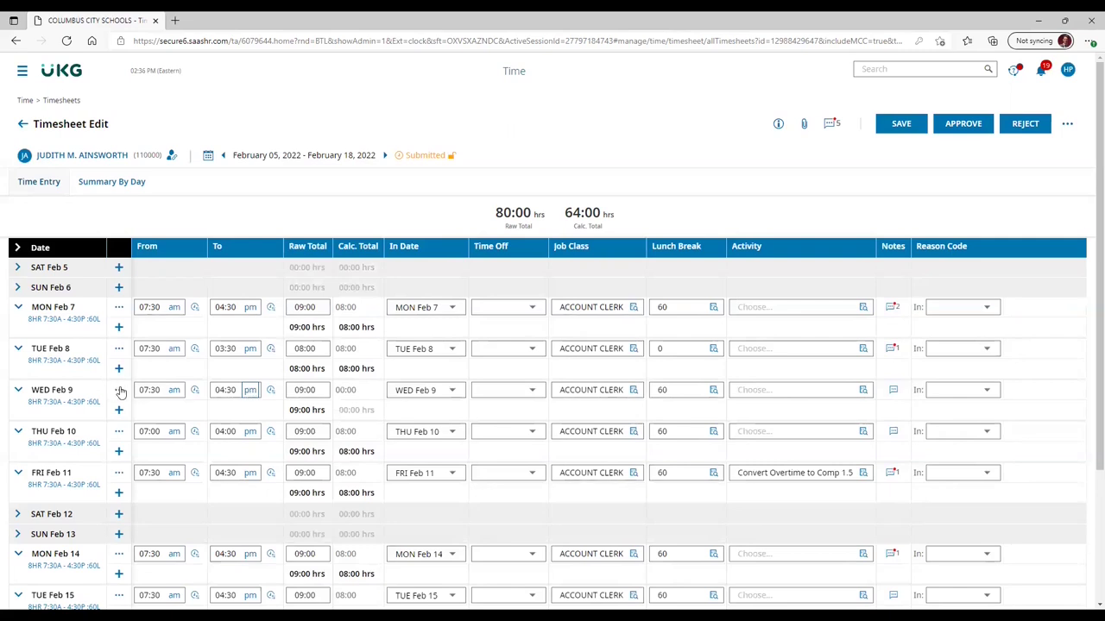
# Step: Try 10:30 as the Wed Feb 9 out time, toggle between am and pm, and restore 4:30 pm
pyautogui.click(230, 390)
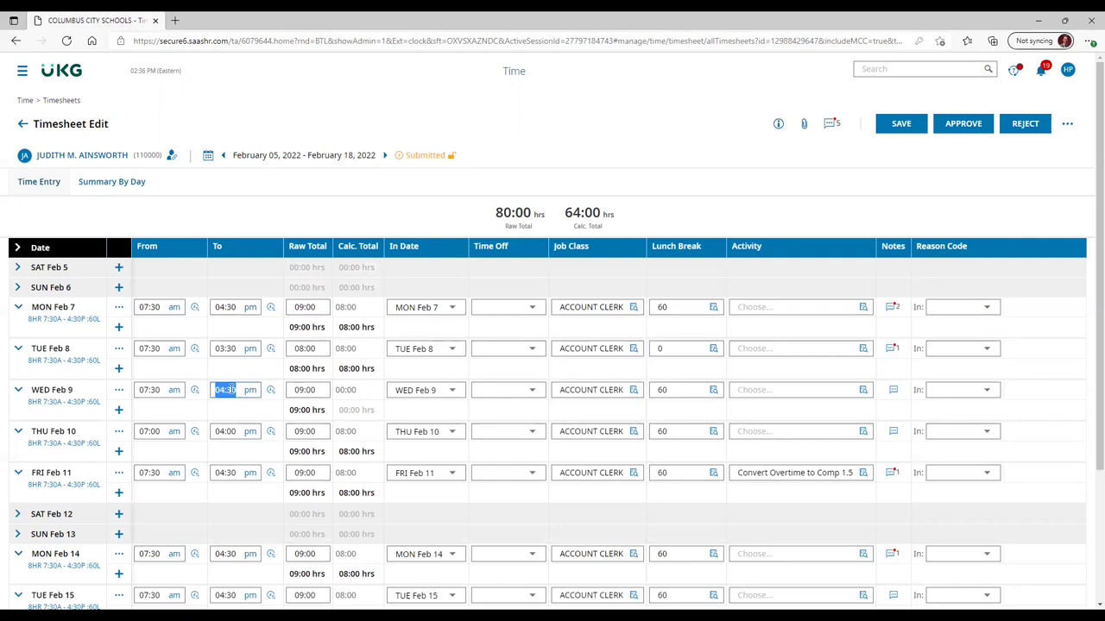
pyautogui.write('10:30')
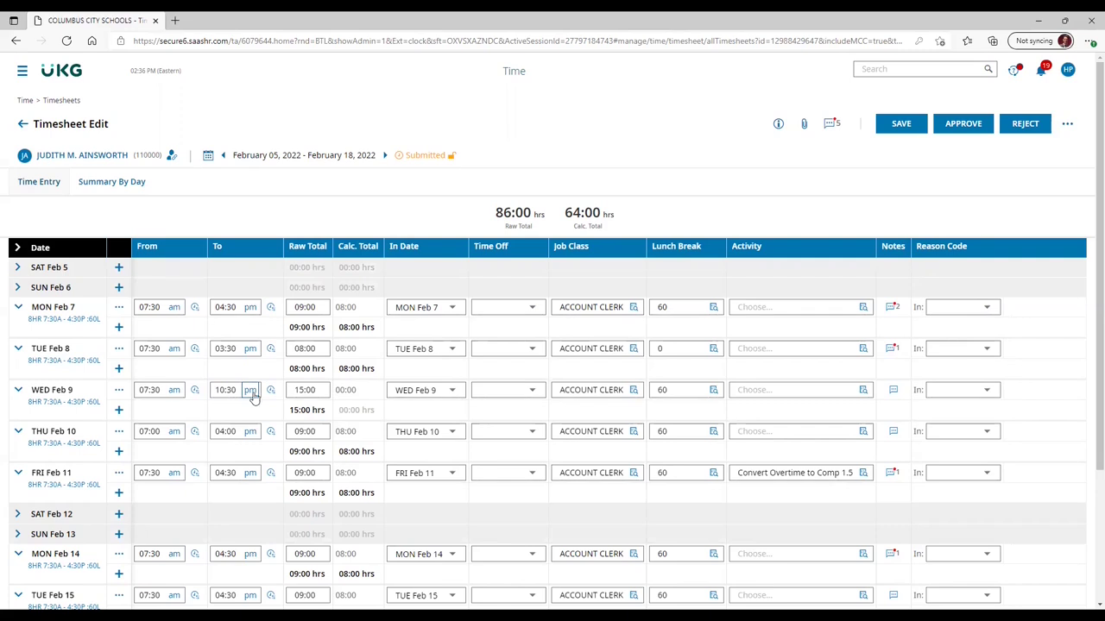
pyautogui.click(250, 391)
pyautogui.click(249, 391)
pyautogui.tripleClick(237, 393)
pyautogui.write('4:30')
pyautogui.press('Tab')
# Step: Browse the reason codes for the Wed Feb 9 entry and assign Badge - Forgot
pyautogui.click(957, 396)
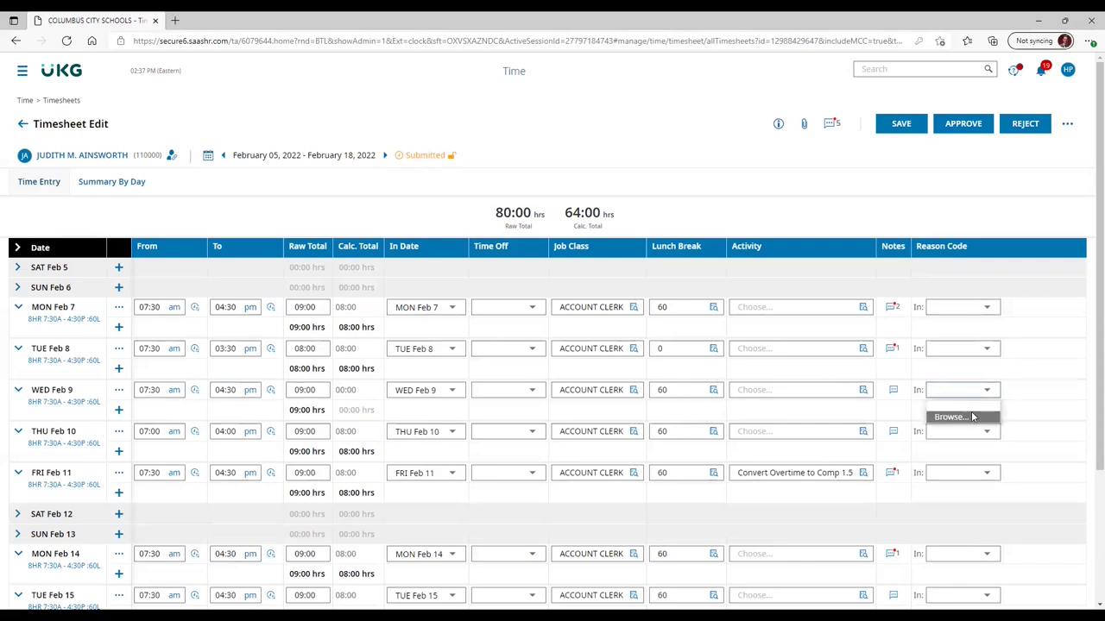
pyautogui.click(953, 417)
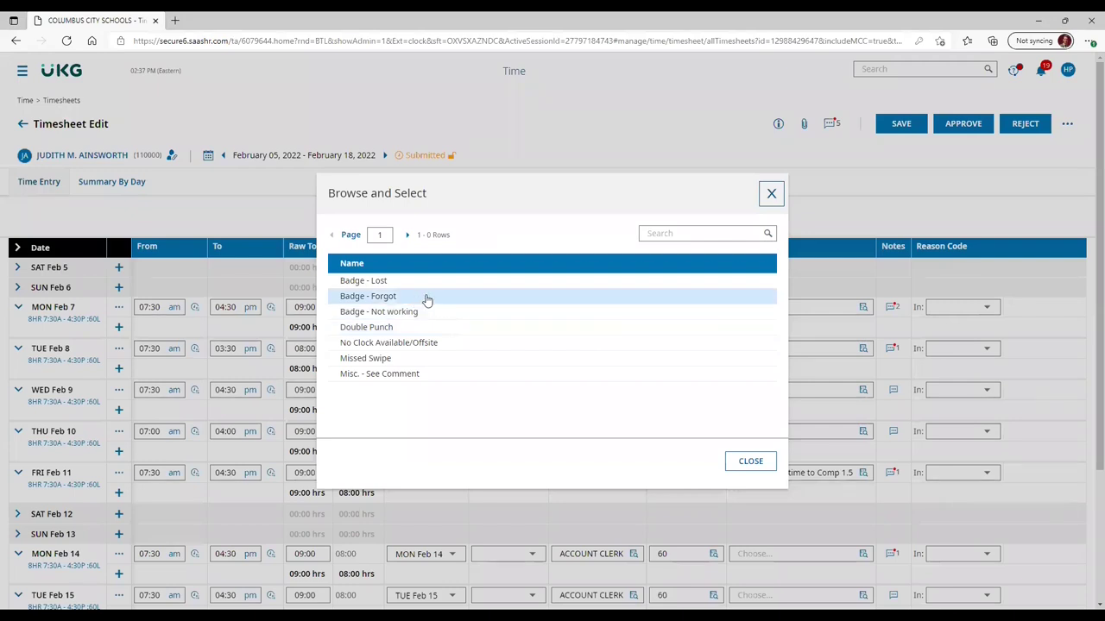
pyautogui.click(427, 299)
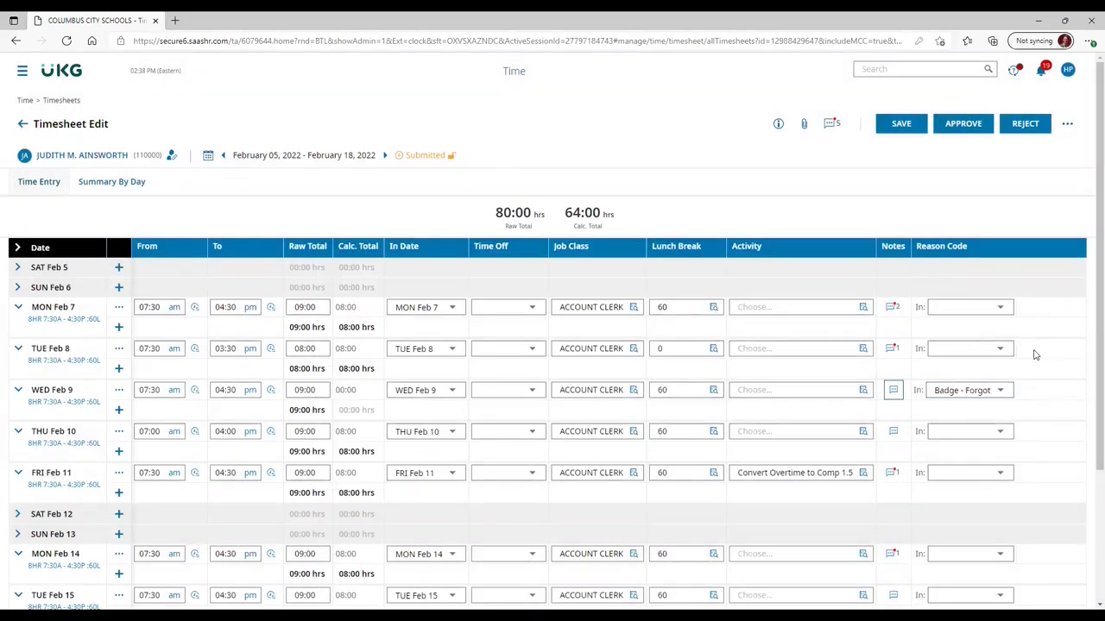
# Step: View the Wed Feb 9 time entry notes, close them without adding a note, and save the timesheet
pyautogui.click(895, 390)
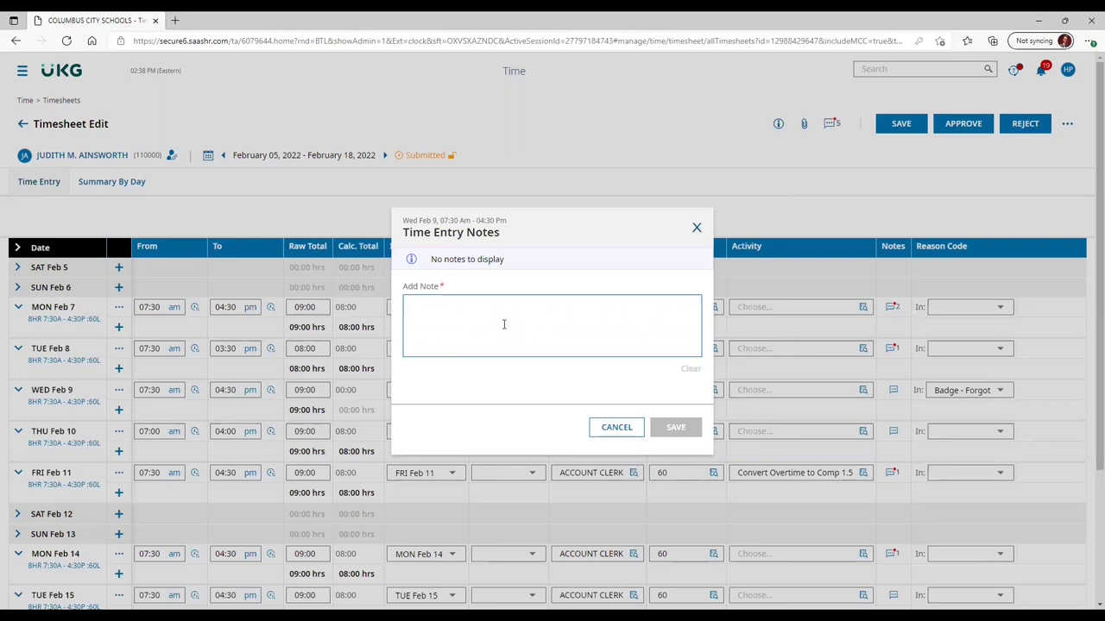
pyautogui.click(696, 229)
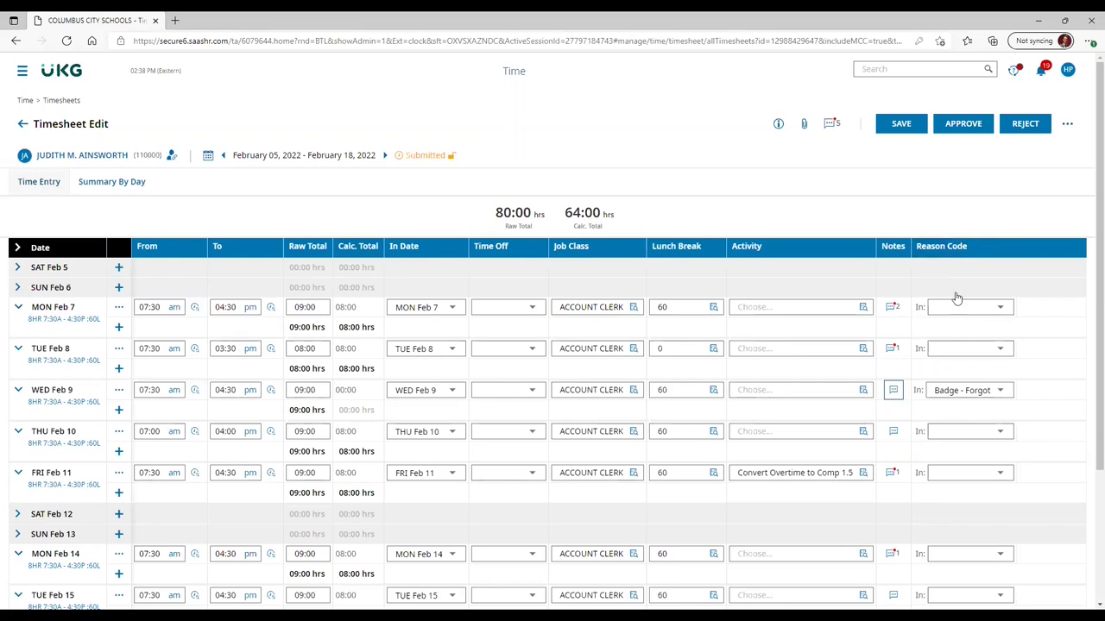
pyautogui.click(908, 127)
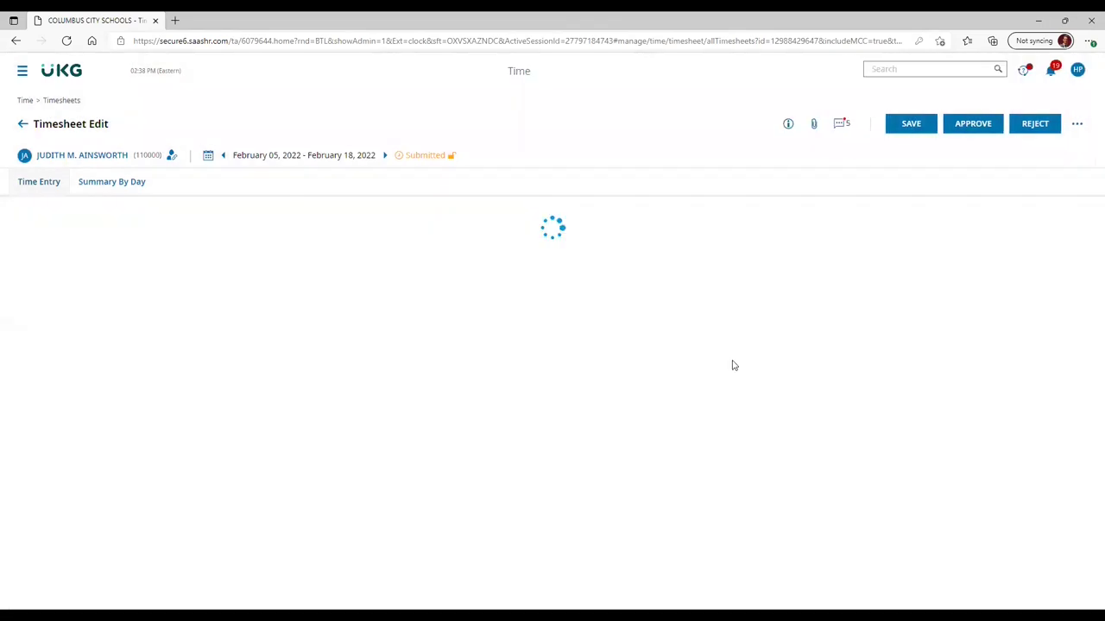
# Step: Fill in the missed day Thu Feb 17 with an in time of 7:30 am and an out time of 4:30 pm
pyautogui.scroll(-2, 60, 555)
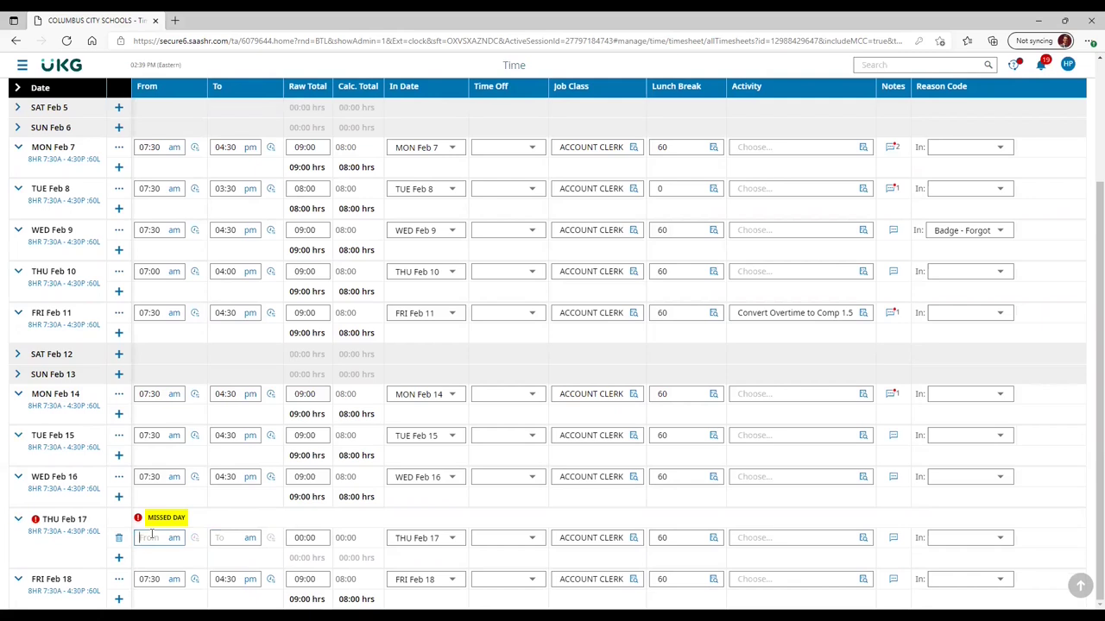
pyautogui.write('7:30')
pyautogui.press('Tab')
pyautogui.press('Tab')
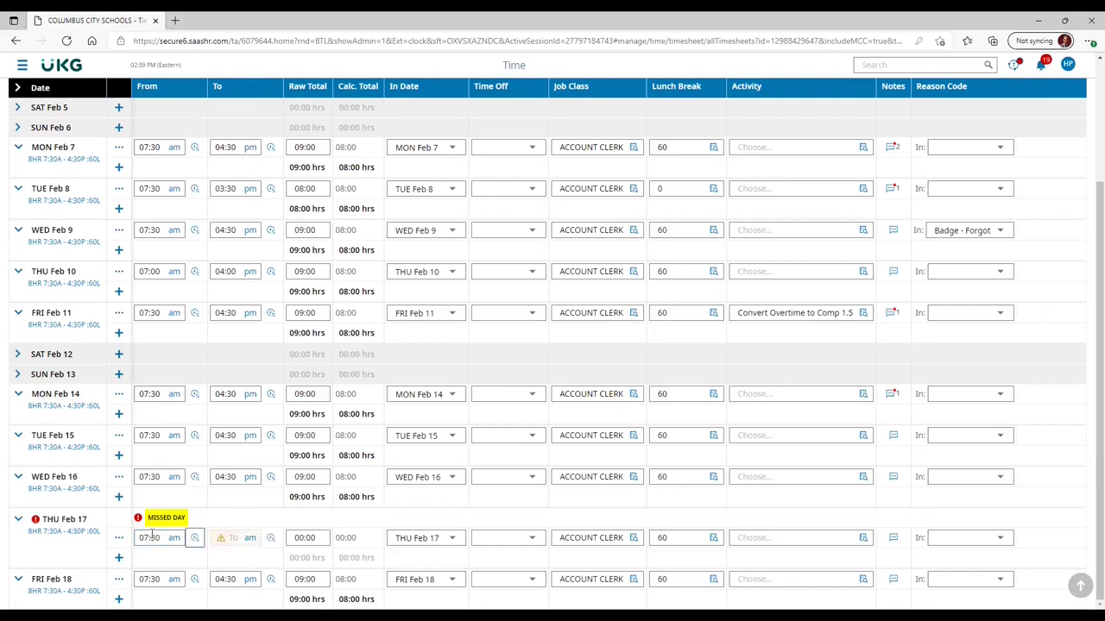
pyautogui.press('Tab')
pyautogui.write('4:30')
pyautogui.press('Tab')
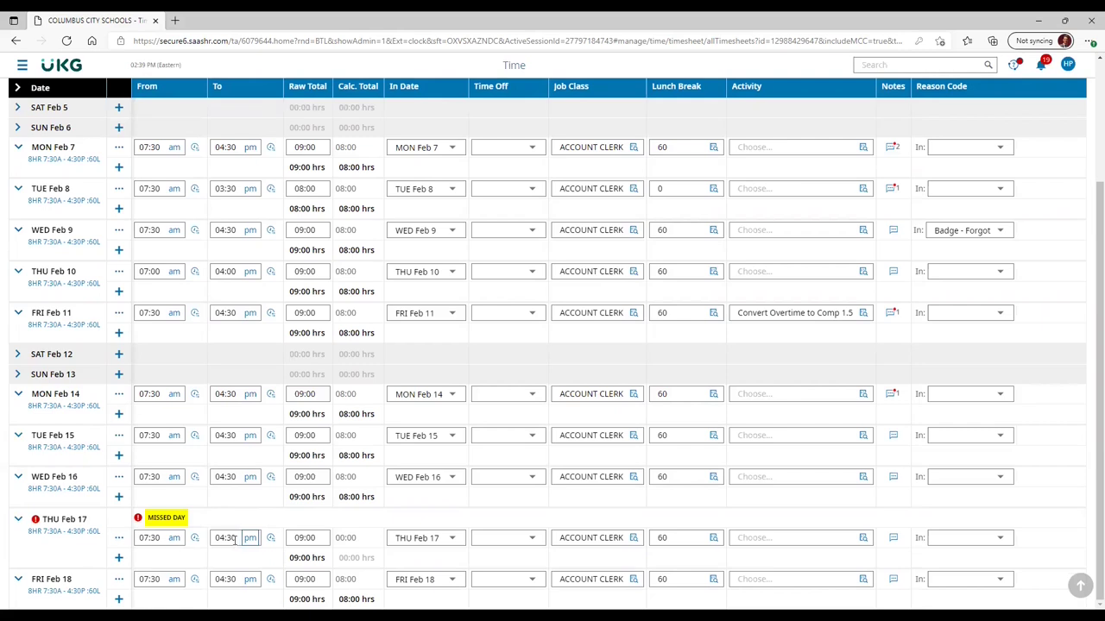
# Step: Browse the reason codes for the Thu Feb 17 entry and assign Misc. - See Comment
pyautogui.click(971, 539)
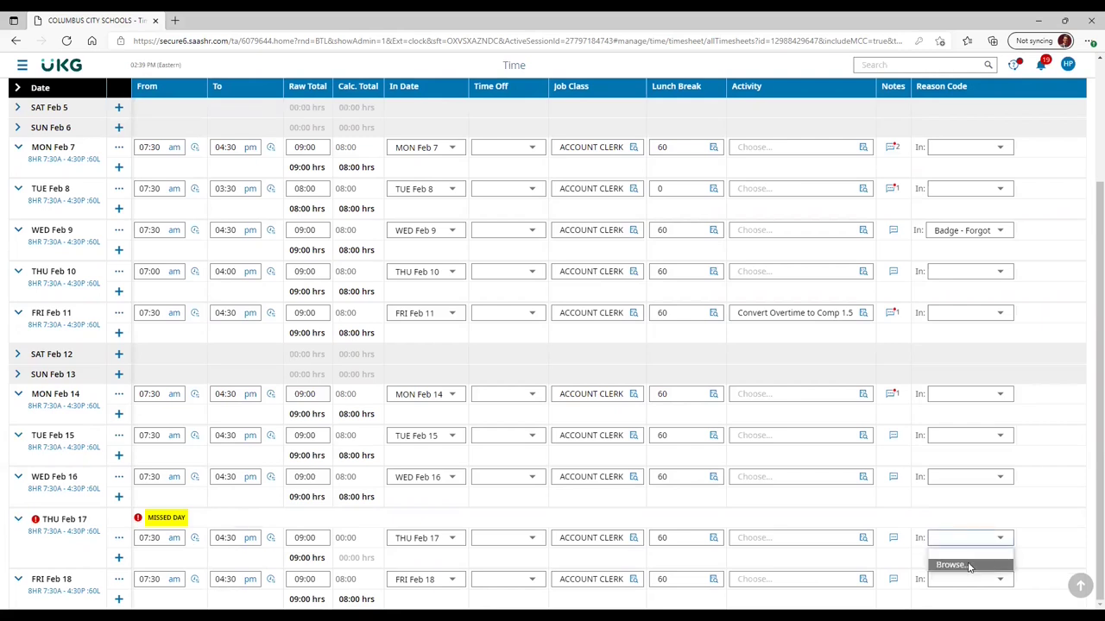
pyautogui.click(968, 566)
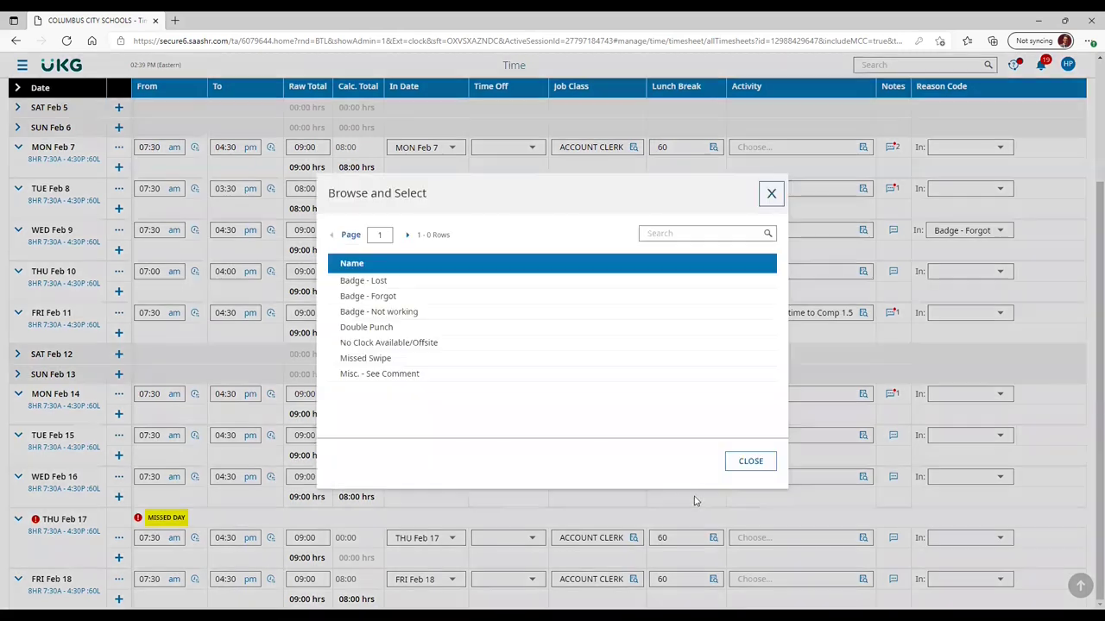
pyautogui.click(407, 373)
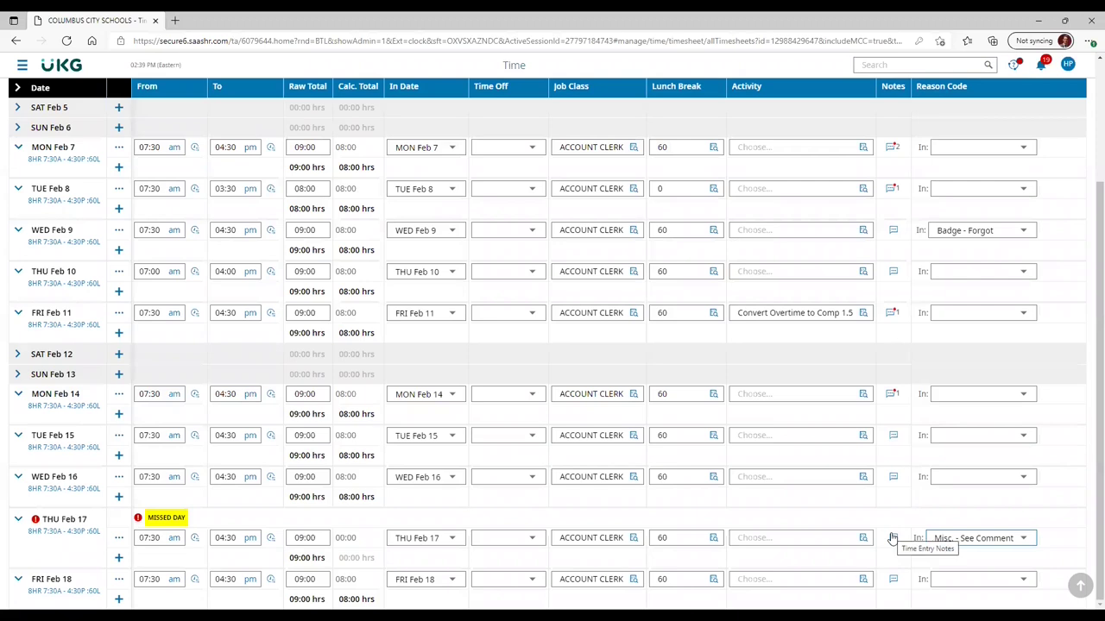
# Step: Add and save the time entry note "misplaced badge" for Thu Feb 17
pyautogui.click(892, 538)
pyautogui.click(455, 302)
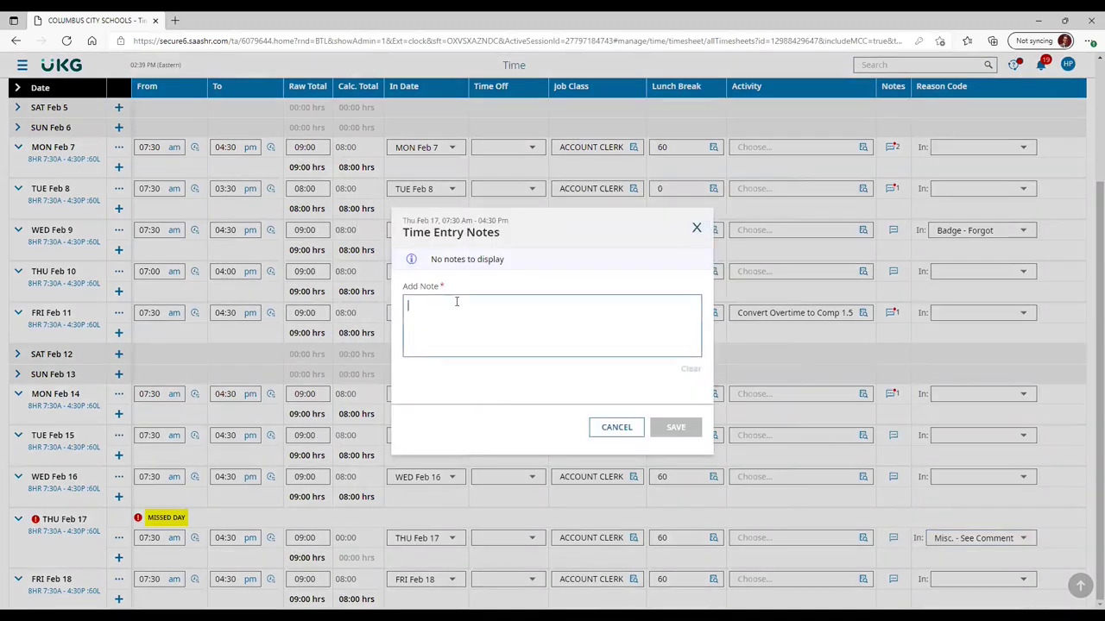
pyautogui.write('mis')
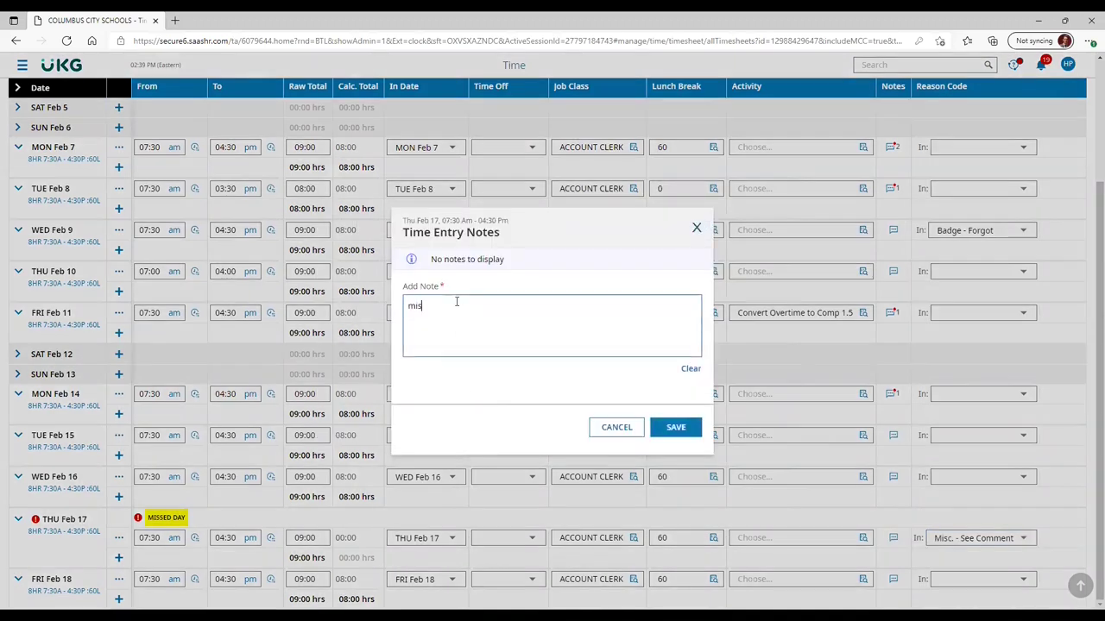
pyautogui.write('placed badge')
pyautogui.click(676, 427)
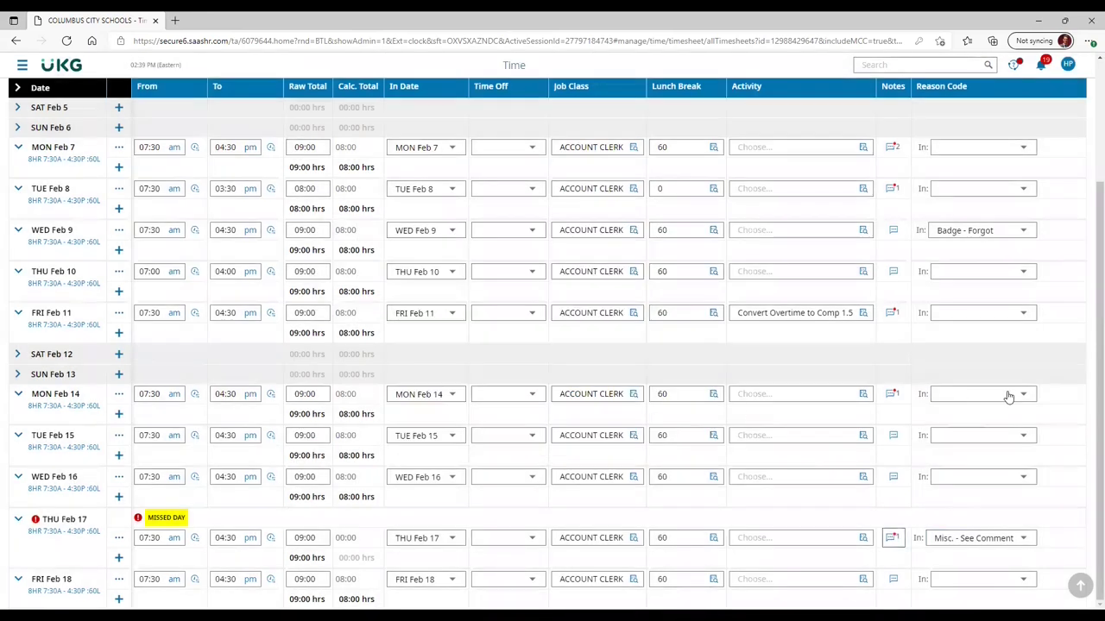
# Step: Save the timesheet and review its entries for February 05 to February 18, 2022
pyautogui.scroll(2, 1086, 321)
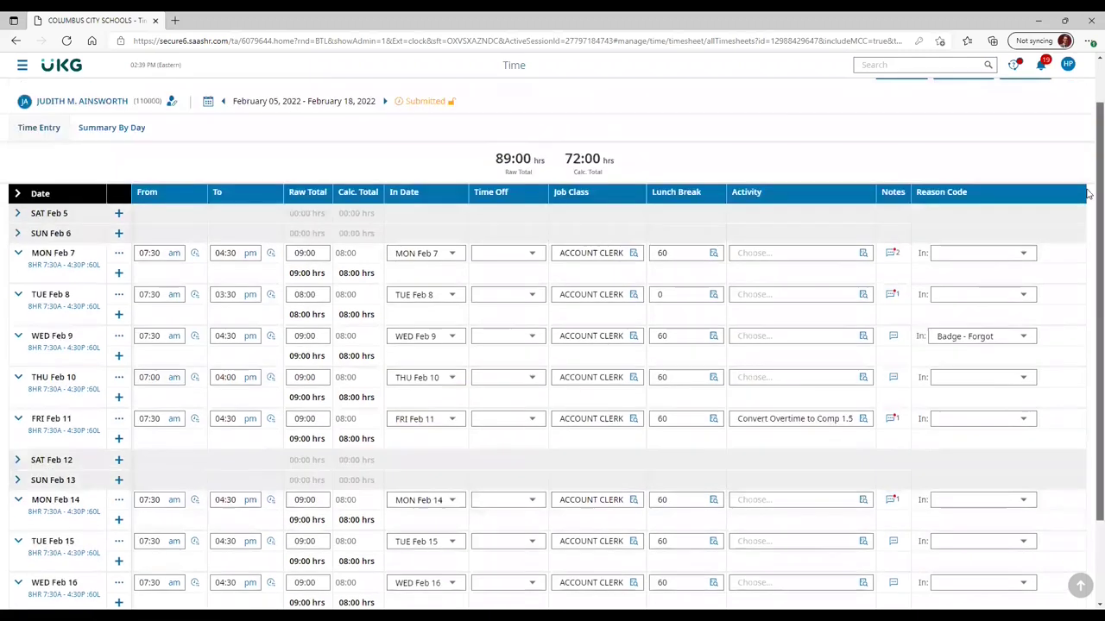
pyautogui.click(883, 129)
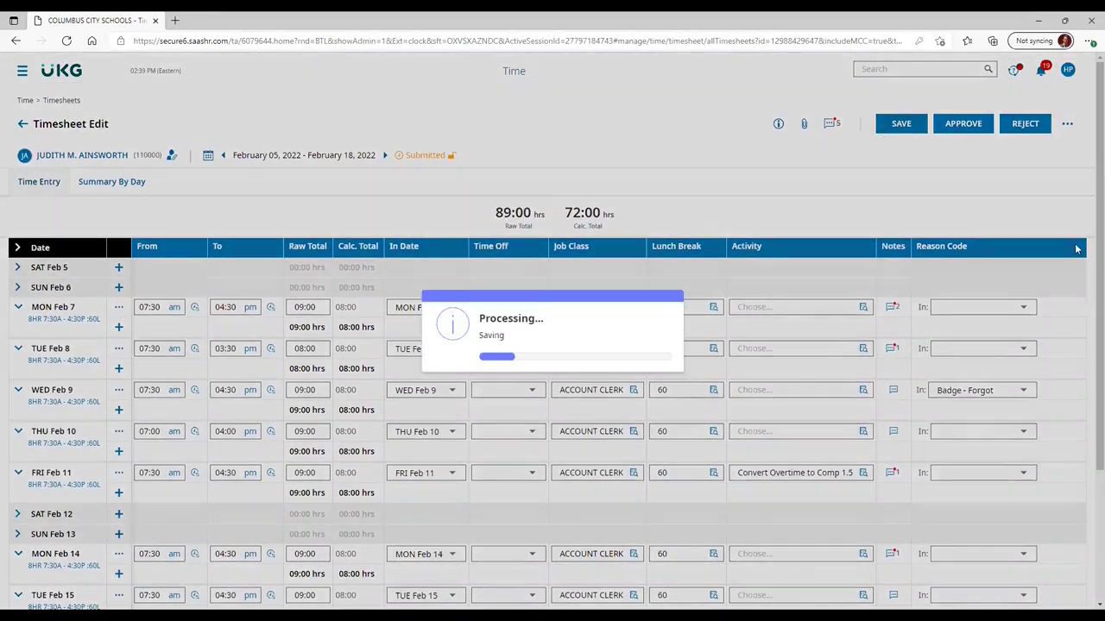
pyautogui.scroll(-4, 1089, 435)
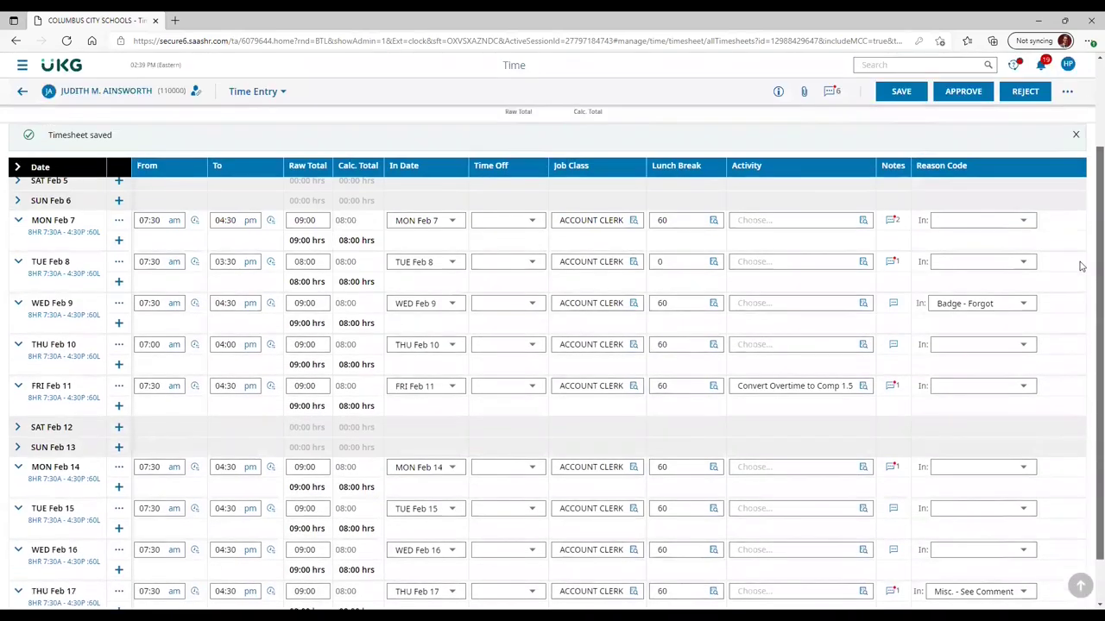
pyautogui.scroll(1, 165, 380)
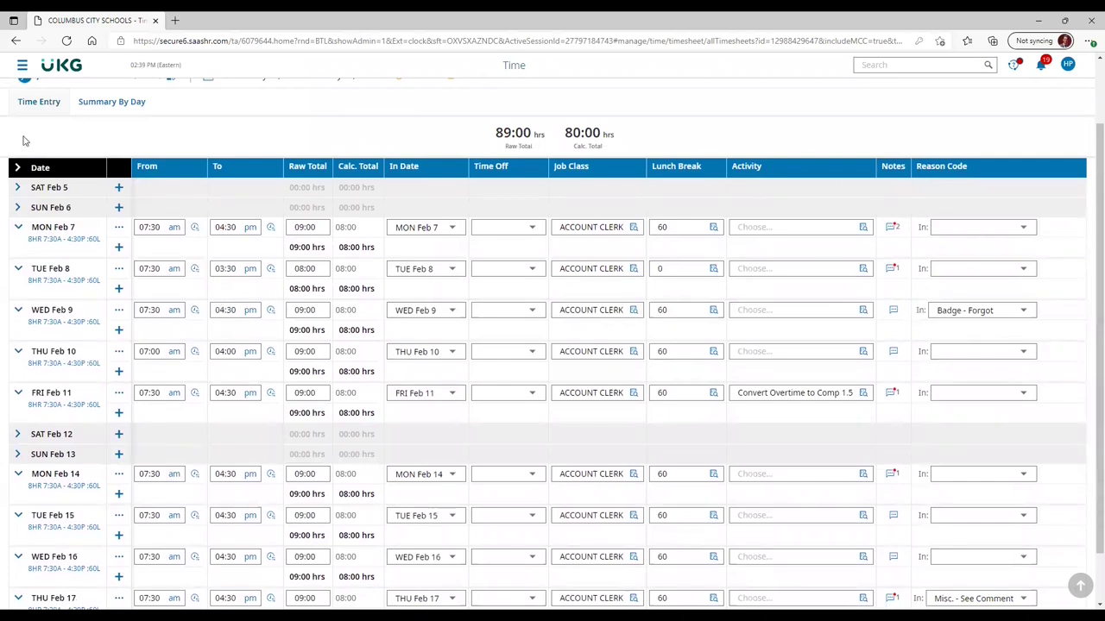
pyautogui.scroll(3, 1089, 83)
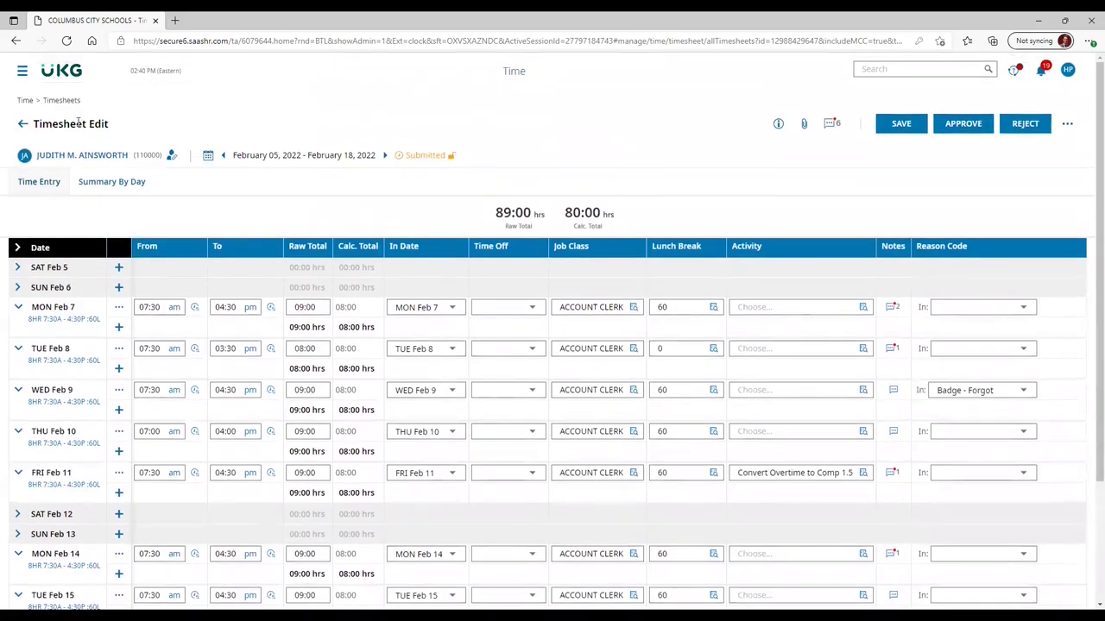
# Step: Run the Missed Days Report from the dashboard again, and return to the dashboard to look through its remaining sections
pyautogui.click(62, 68)
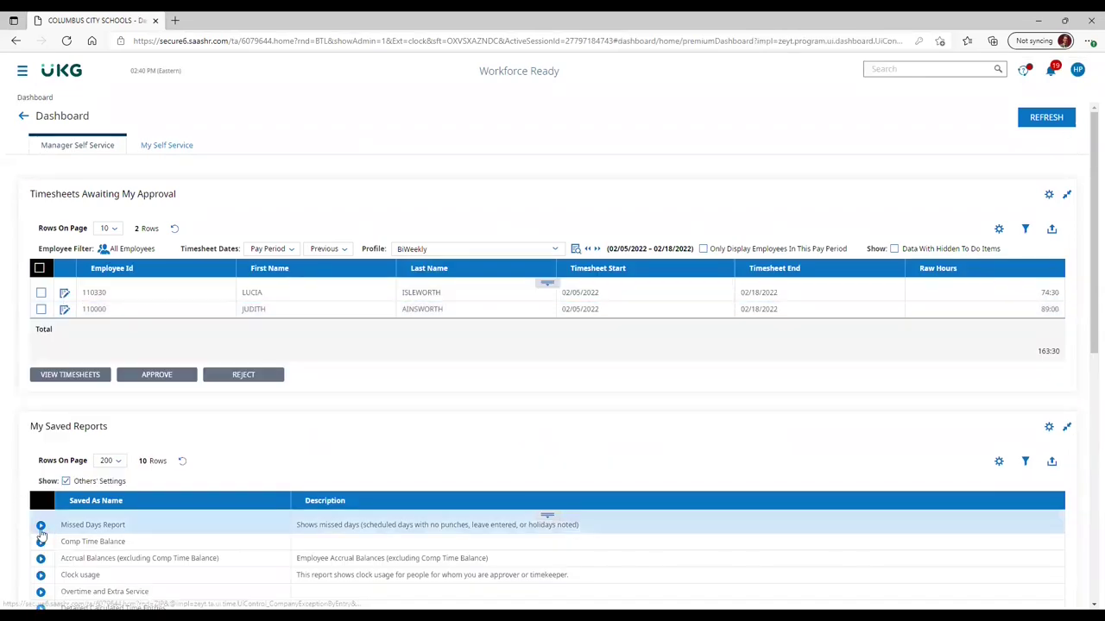
pyautogui.click(48, 529)
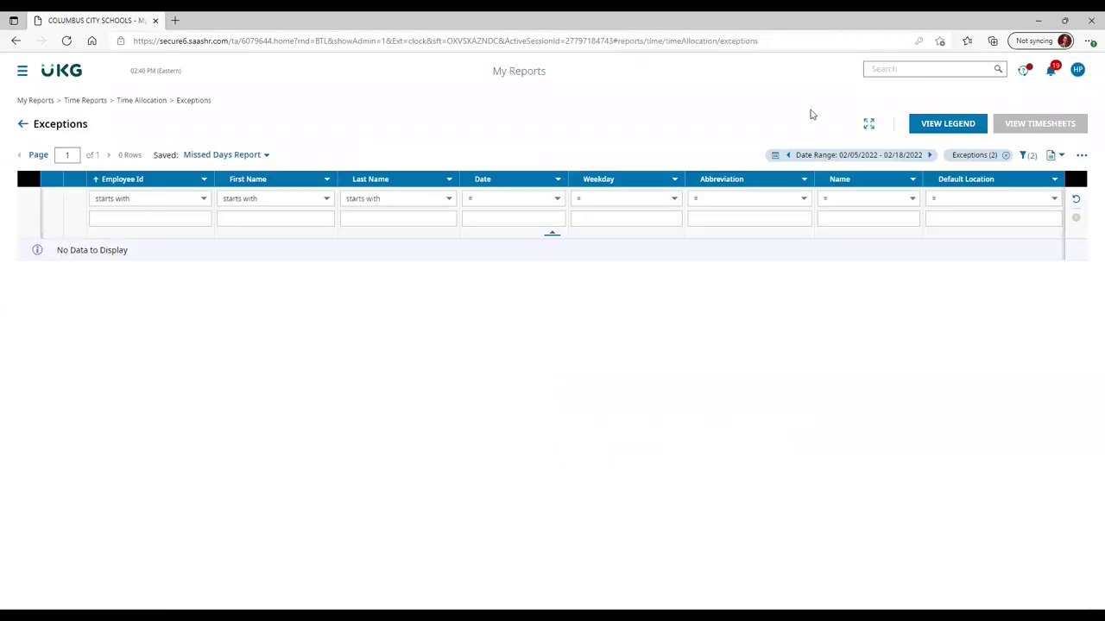
pyautogui.click(58, 76)
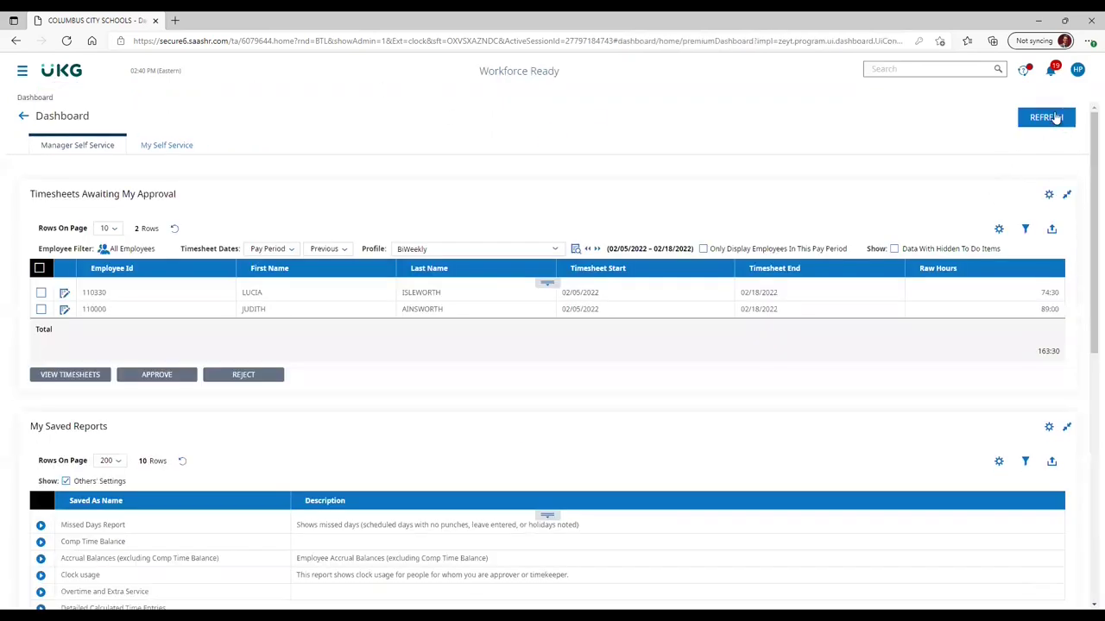
pyautogui.moveTo(1090, 160); pyautogui.dragTo(1080, 308)
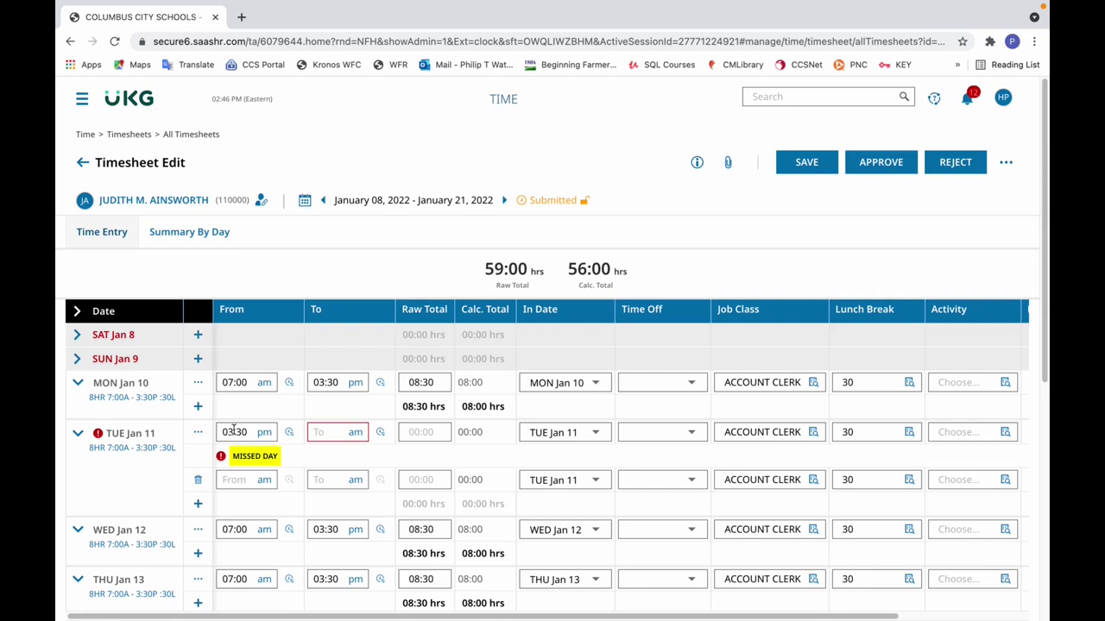
# Step: Move the misplaced 3:30 pm punch on Tue Jan 11 to the out time and set the in time to 7:00 am
pyautogui.click(289, 433)
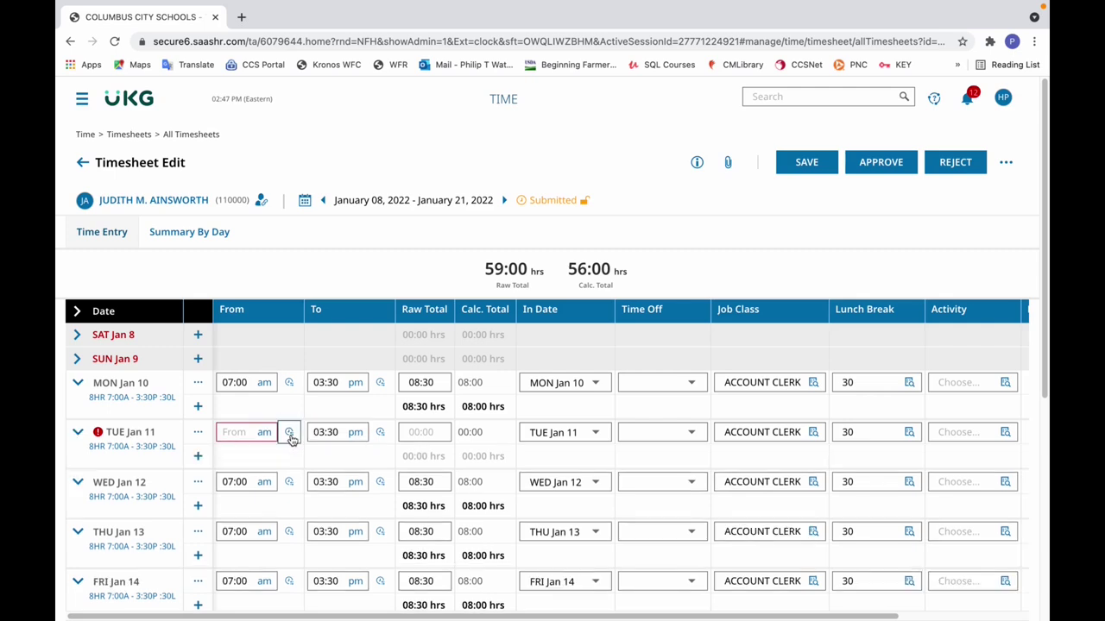
pyautogui.click(233, 431)
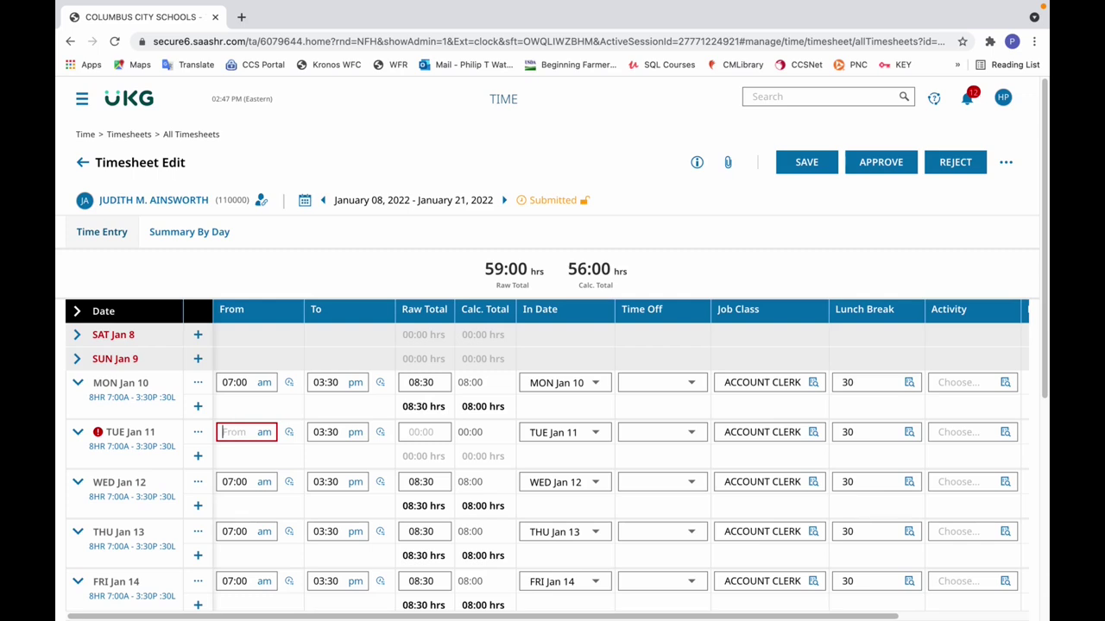
pyautogui.write('7')
pyautogui.press('Tab')
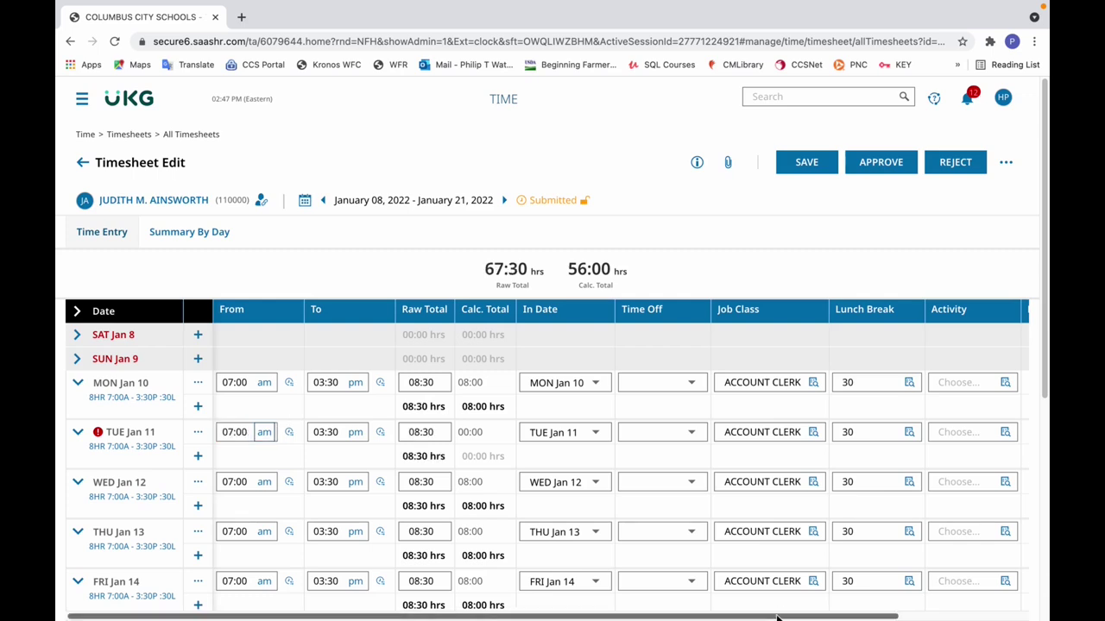
# Step: Assign the reason code Missed Swipe to the Tue Jan 11 entry and save the timesheet
pyautogui.moveTo(776, 615); pyautogui.dragTo(936, 615)
pyautogui.click(1002, 432)
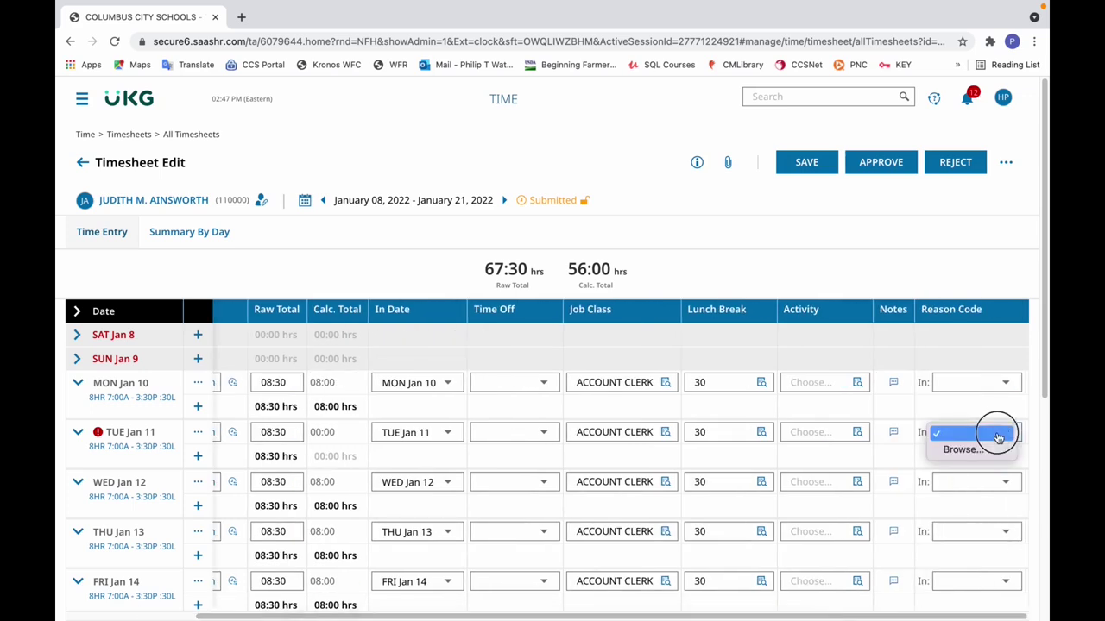
pyautogui.click(944, 451)
pyautogui.click(326, 381)
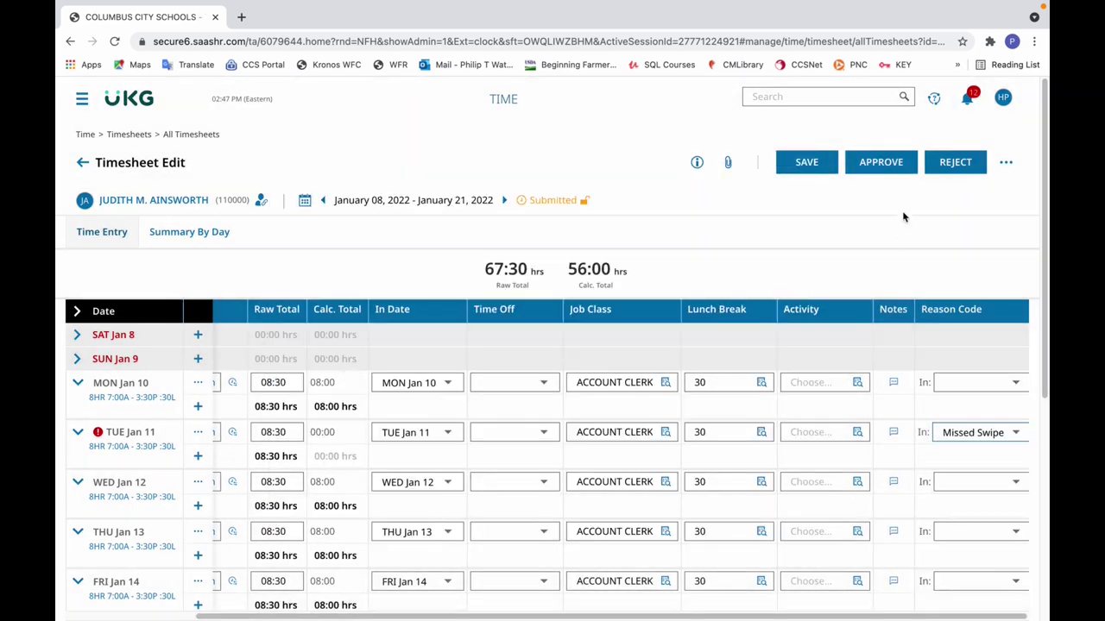
pyautogui.click(807, 162)
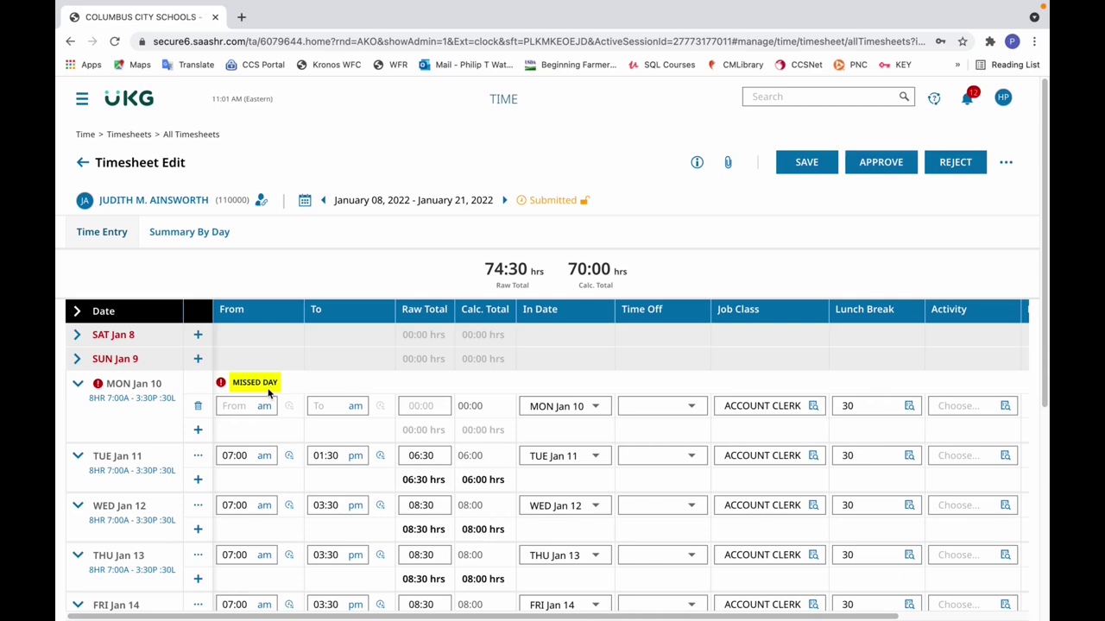
# Step: Browse both pages of time-off types for the missed day Mon Jan 10 and choose Family Illness
pyautogui.click(700, 412)
pyautogui.click(700, 412)
pyautogui.click(700, 412)
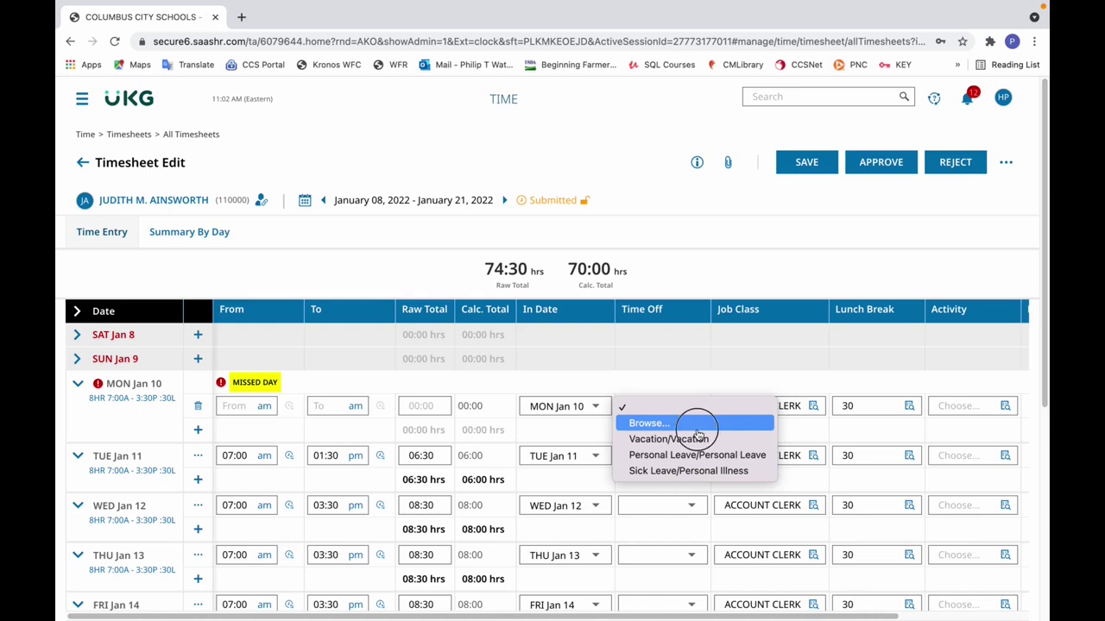
pyautogui.click(698, 429)
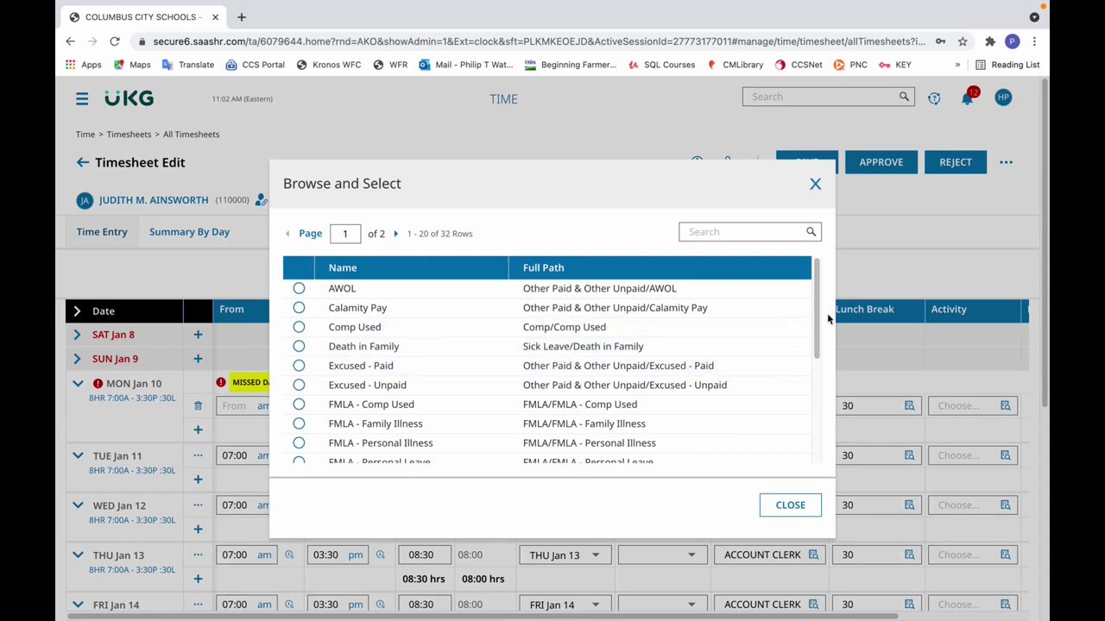
pyautogui.moveTo(817, 311); pyautogui.dragTo(806, 418)
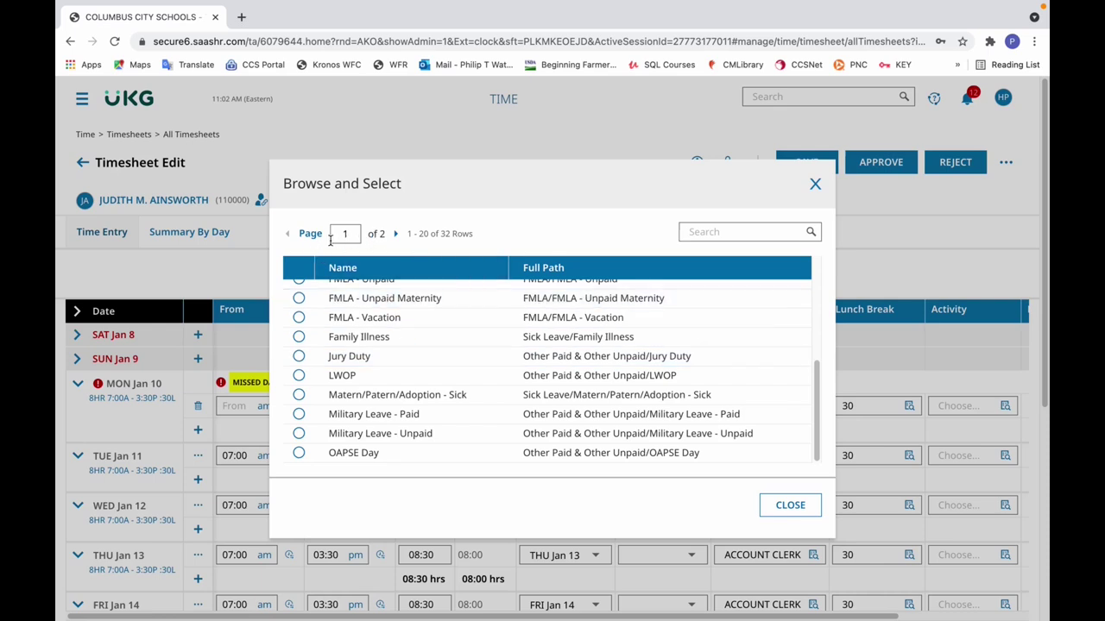
pyautogui.click(396, 234)
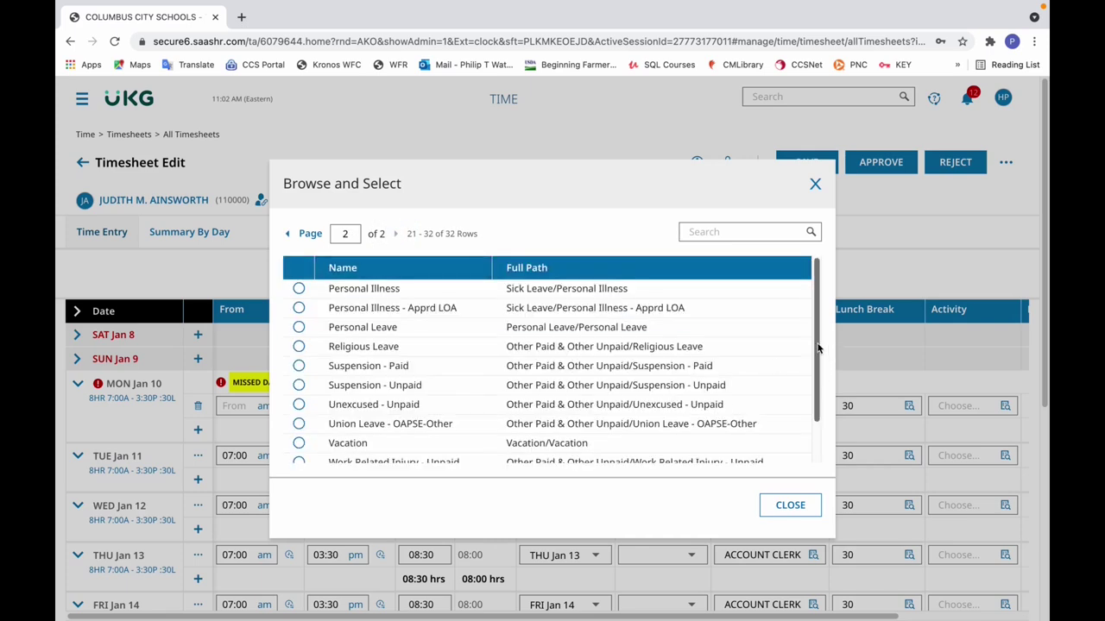
pyautogui.moveTo(818, 348)
pyautogui.mouseDown()
pyautogui.moveTo(797, 406)
pyautogui.moveTo(804, 337)
pyautogui.mouseUp()
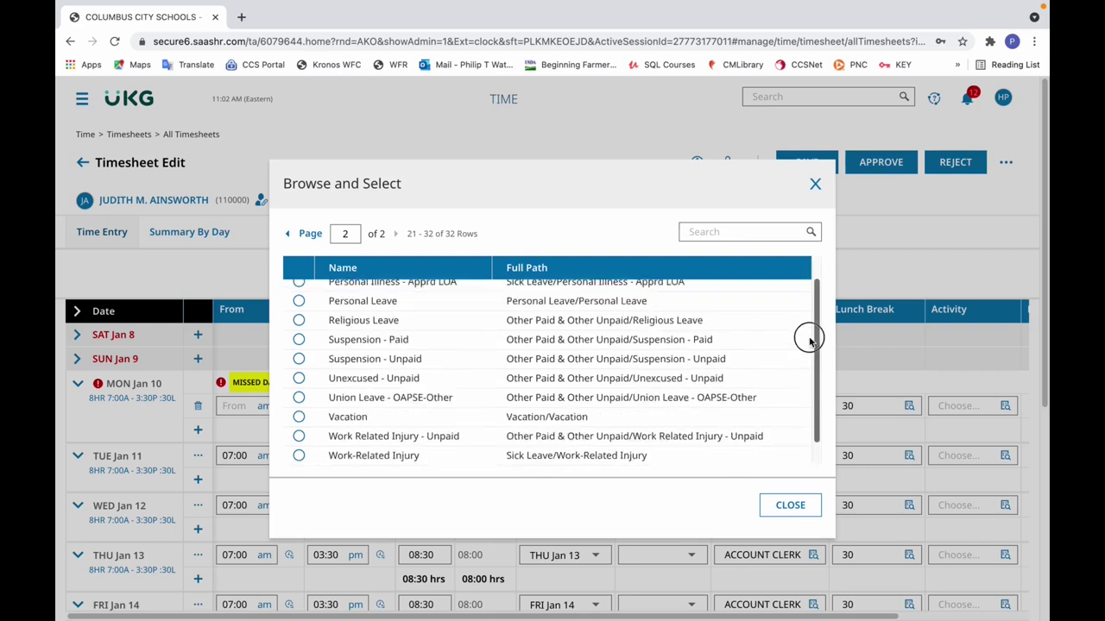
pyautogui.click(291, 236)
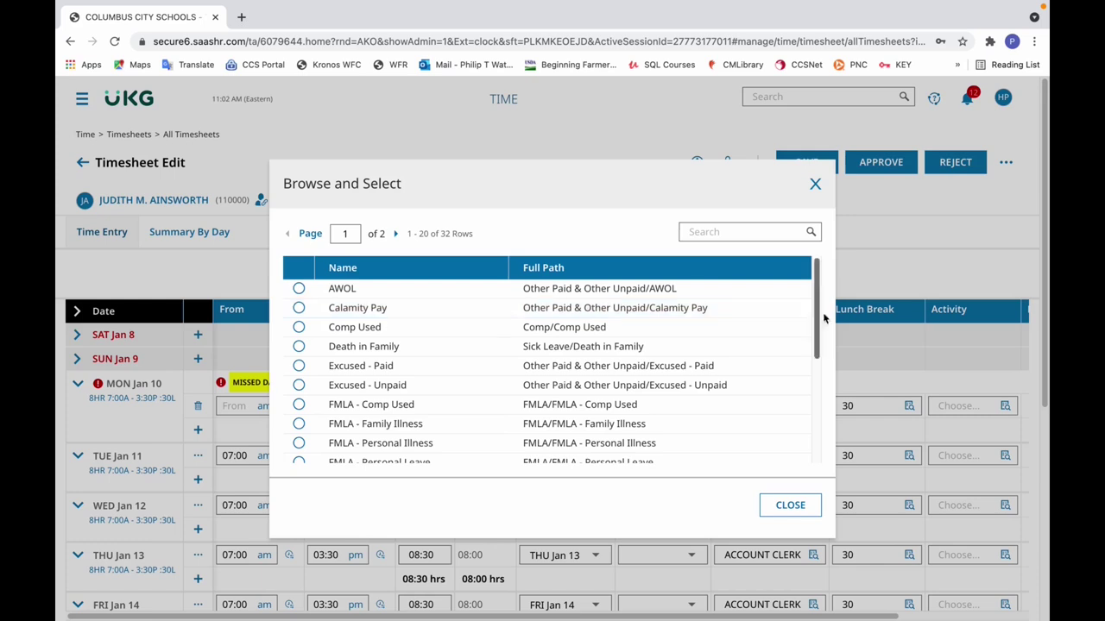
pyautogui.moveTo(820, 306); pyautogui.dragTo(797, 374)
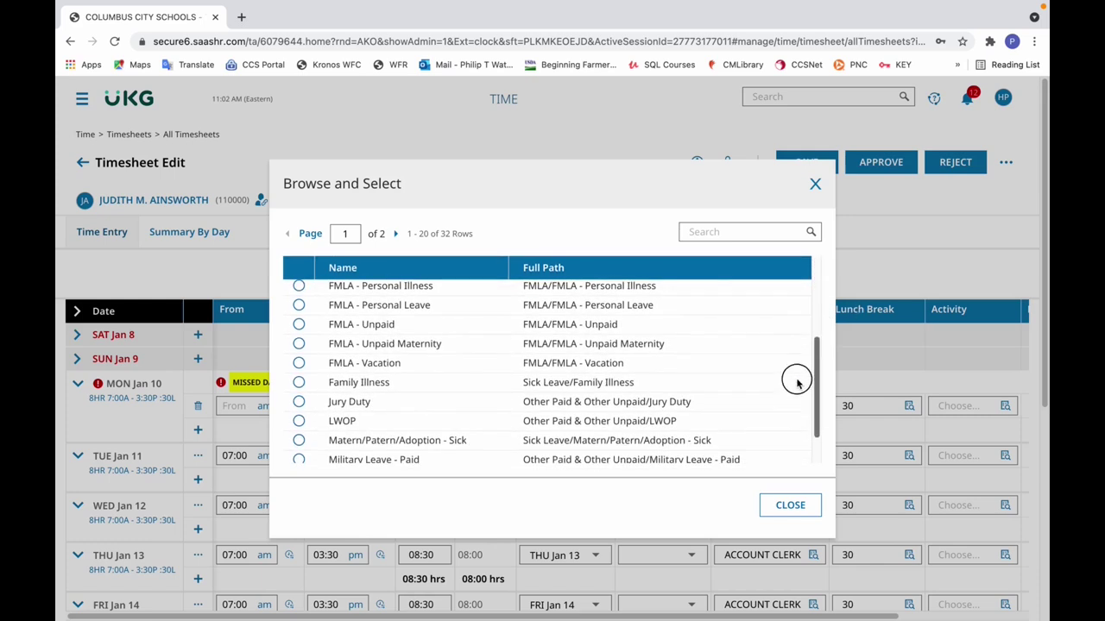
pyautogui.click(301, 384)
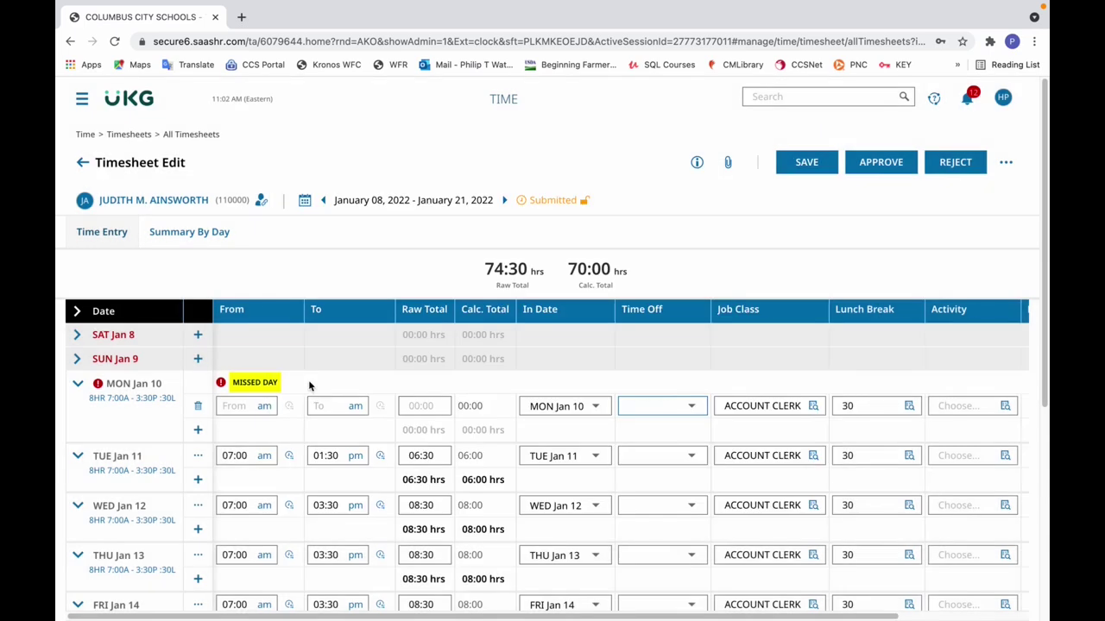
# Step: Enter 8 hours as the raw total for the Family Illness entry on Mon Jan 10 and save the timesheet
pyautogui.click(442, 403)
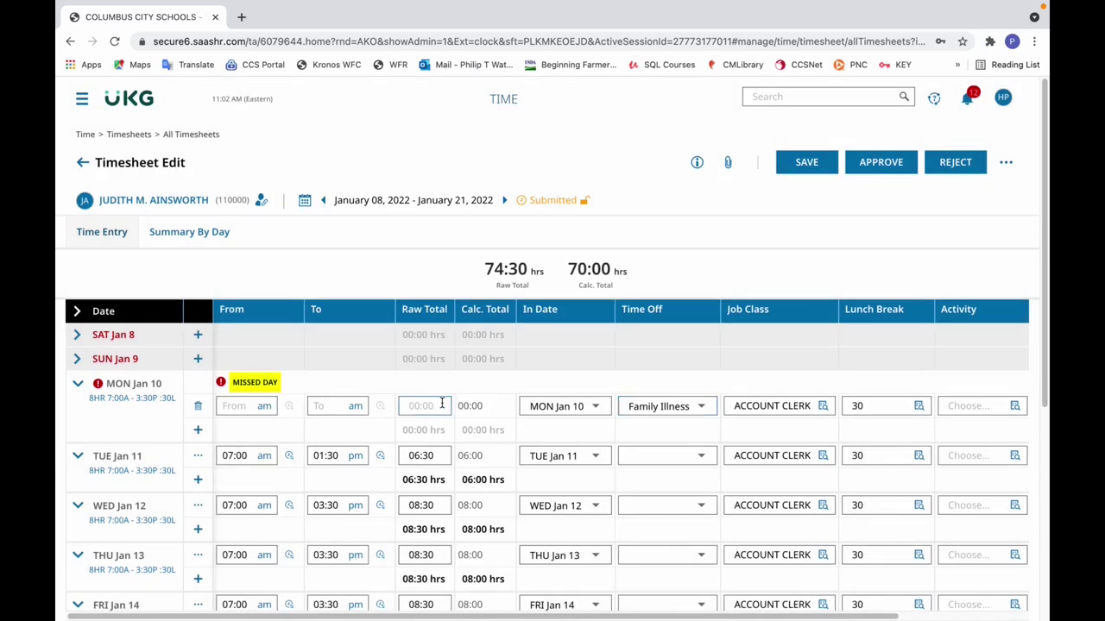
pyautogui.write('8')
pyautogui.press('Tab')
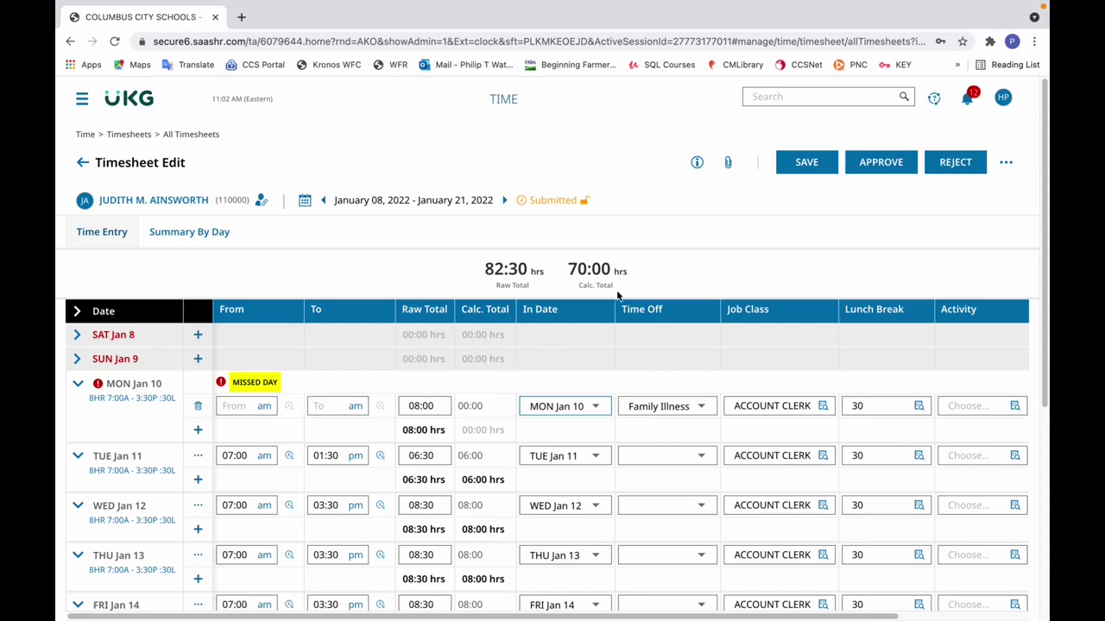
pyautogui.click(806, 162)
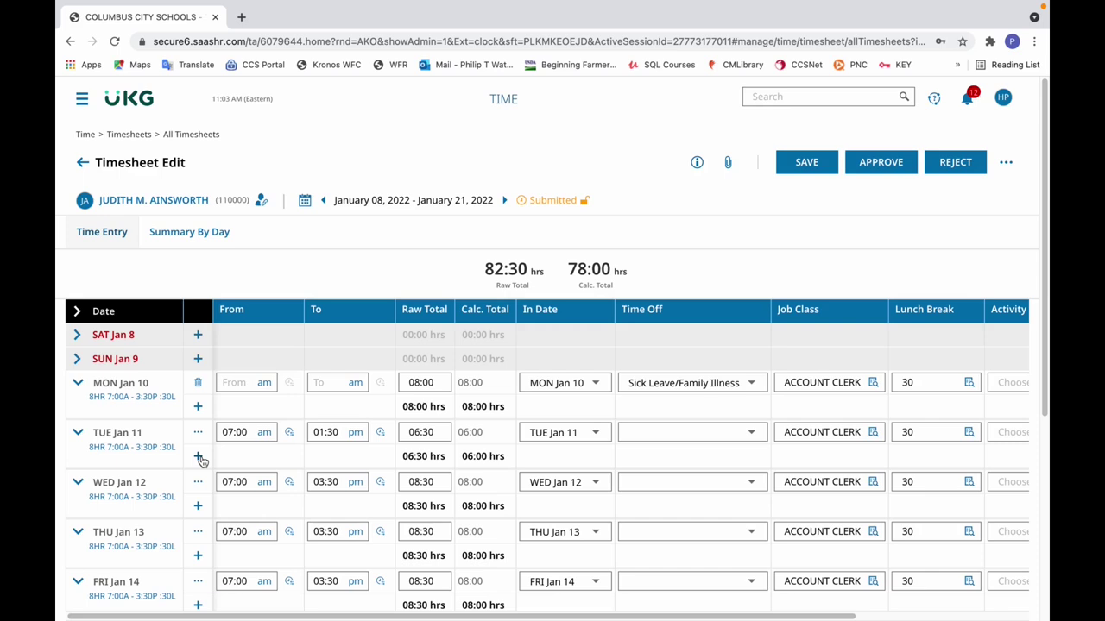
# Step: Add a second entry to Tue Jan 11 with 2 hours of Personal Leave/Personal Leave time off and save the timesheet
pyautogui.click(198, 459)
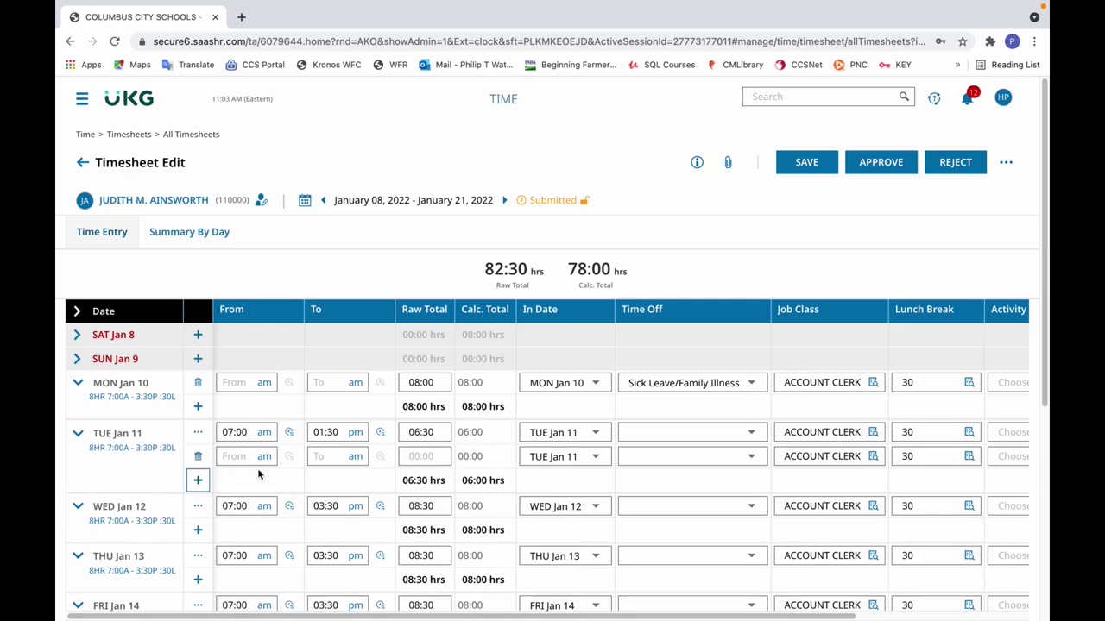
pyautogui.click(757, 463)
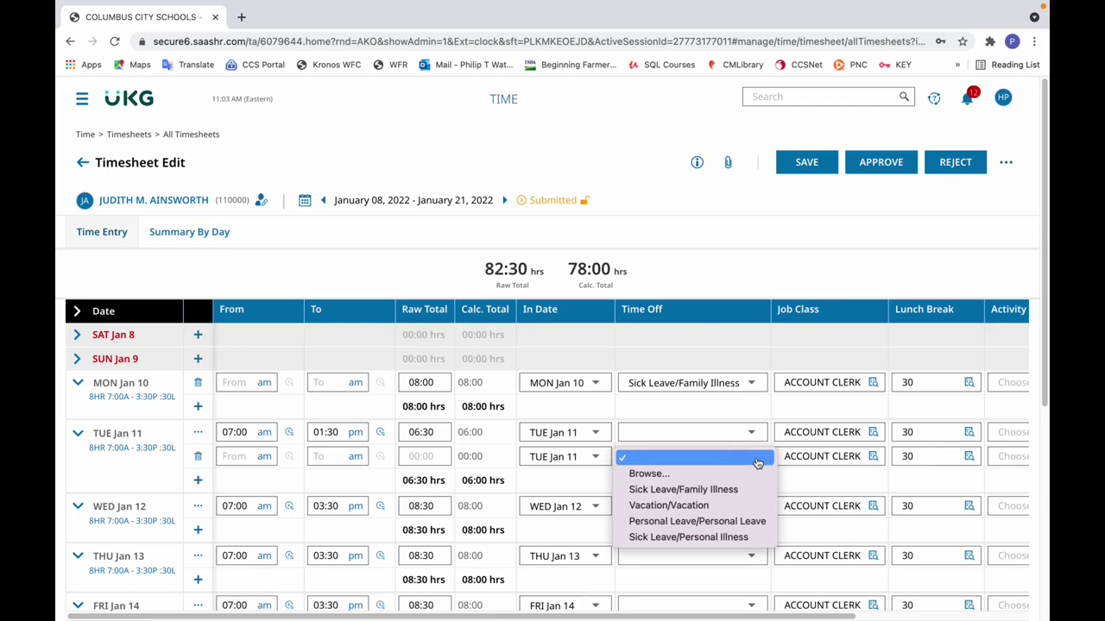
pyautogui.click(729, 520)
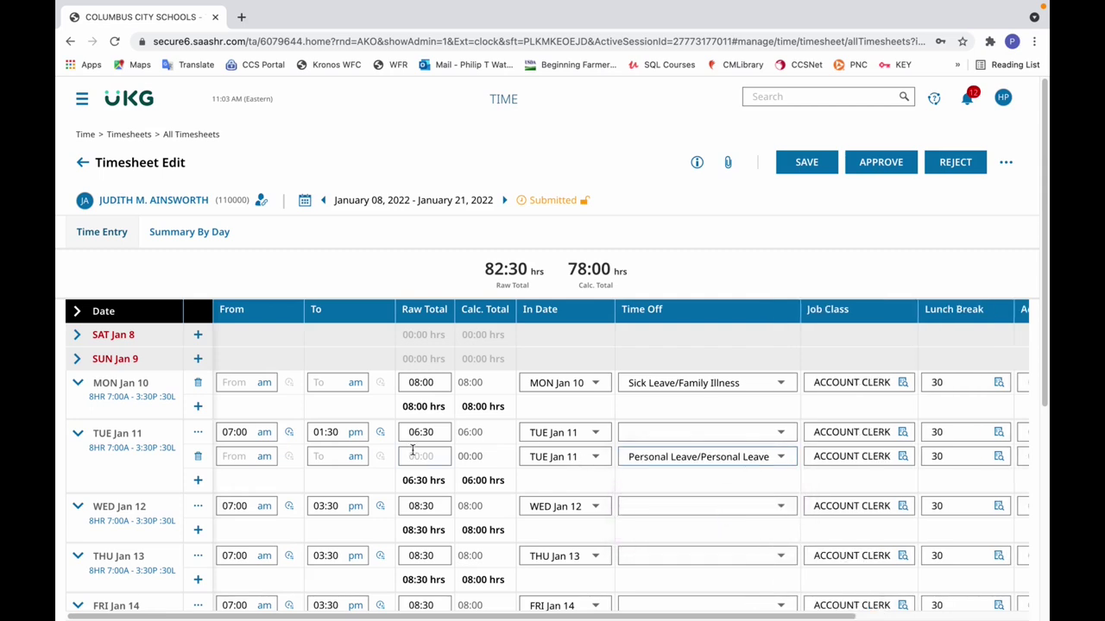
pyautogui.write('2')
pyautogui.press('Tab')
pyautogui.click(824, 159)
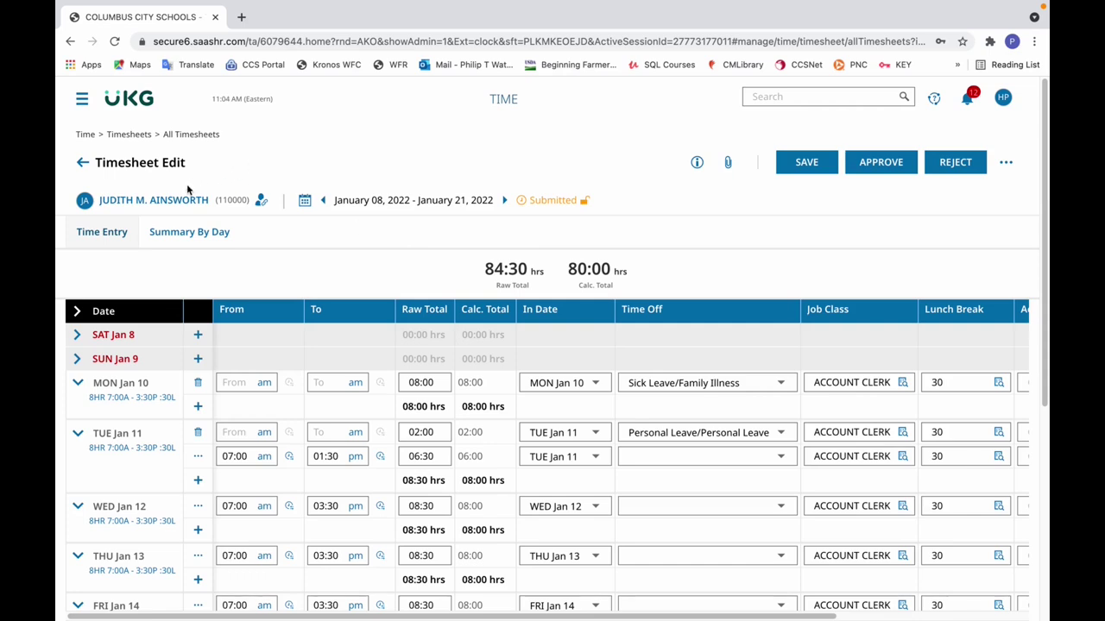
# Step: Review the leave balances under Accruals in the employee's profile, then return to the dashboard and look through it
pyautogui.click(116, 201)
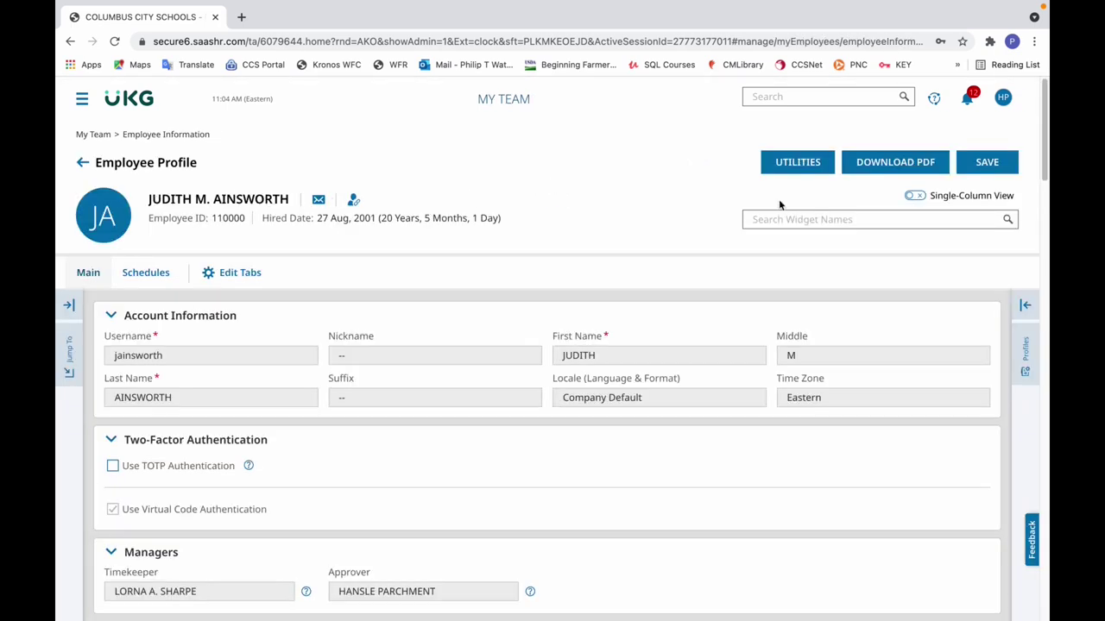
pyautogui.moveTo(1044, 99); pyautogui.dragTo(1017, 321)
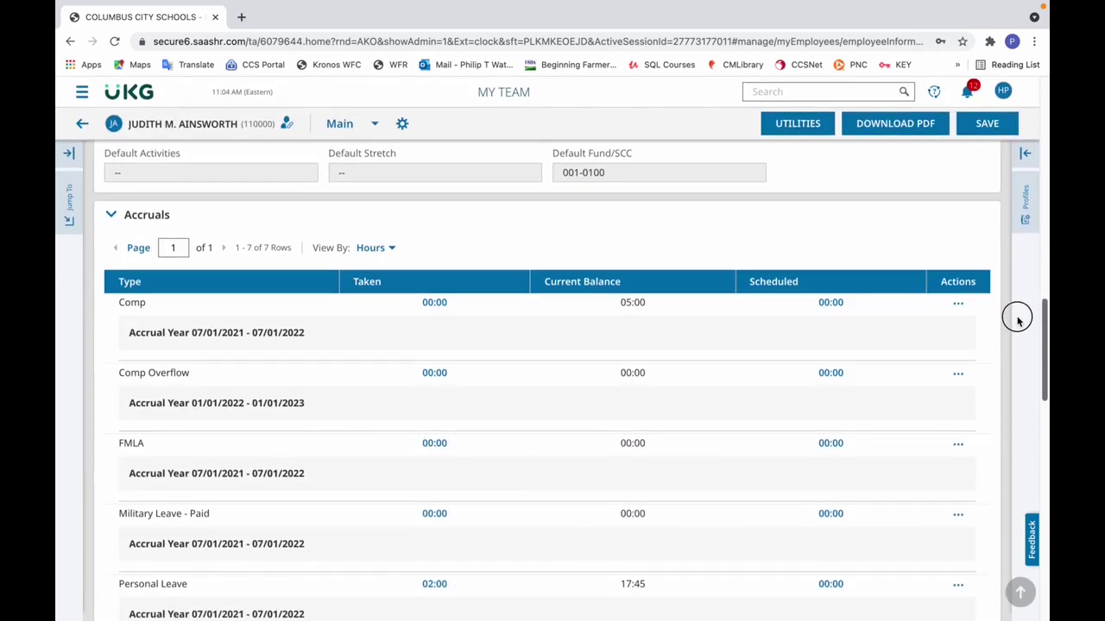
pyautogui.moveTo(1017, 320); pyautogui.dragTo(1020, 359)
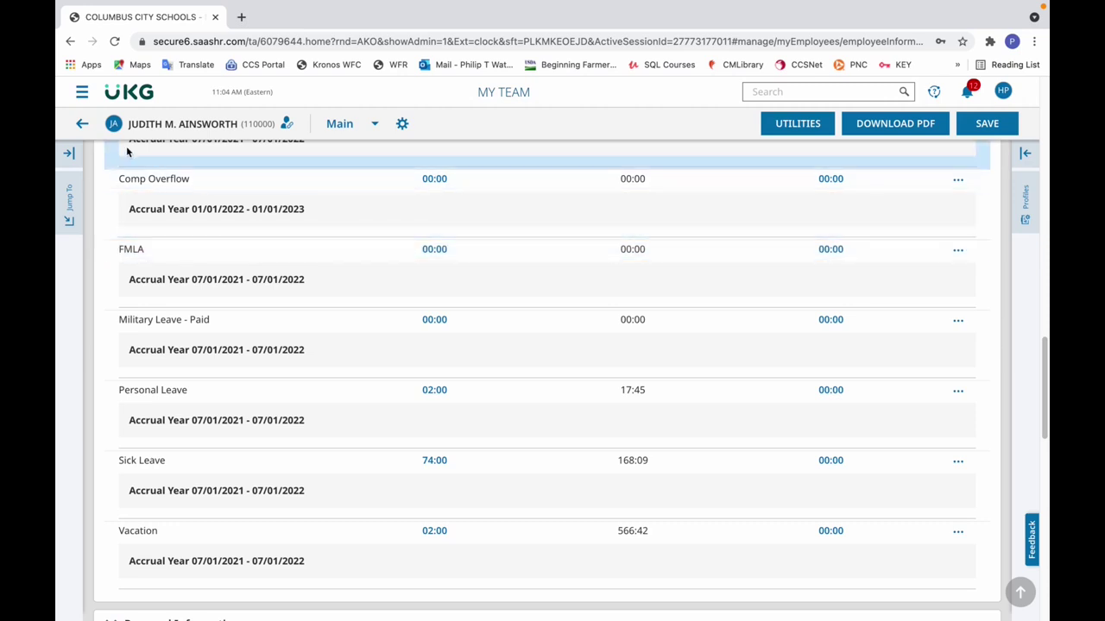
pyautogui.click(125, 99)
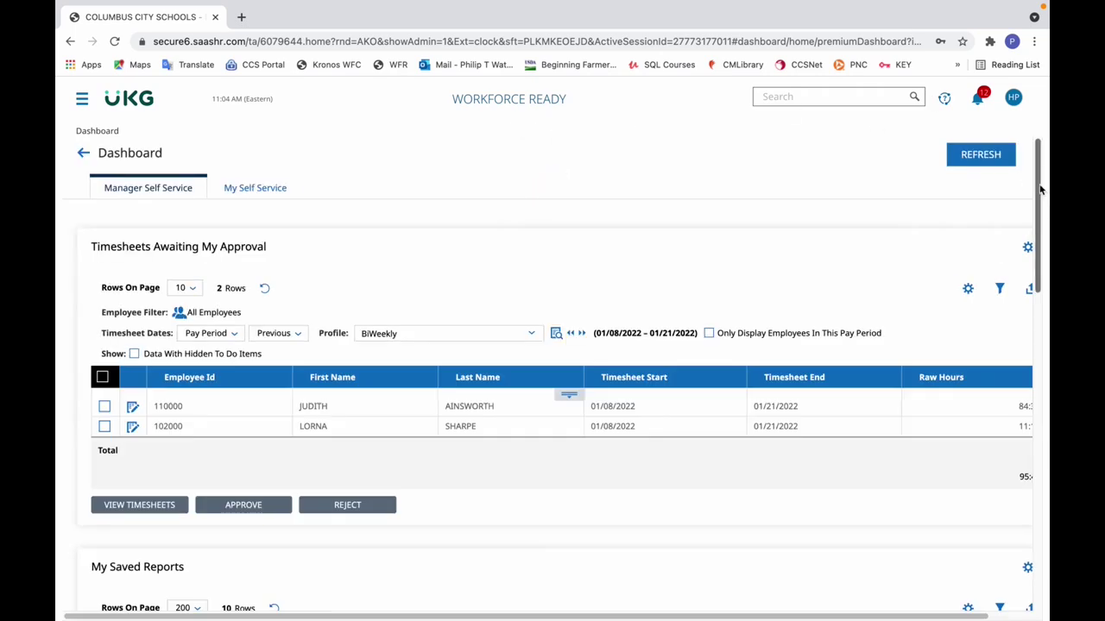
pyautogui.moveTo(1043, 191); pyautogui.dragTo(1035, 303)
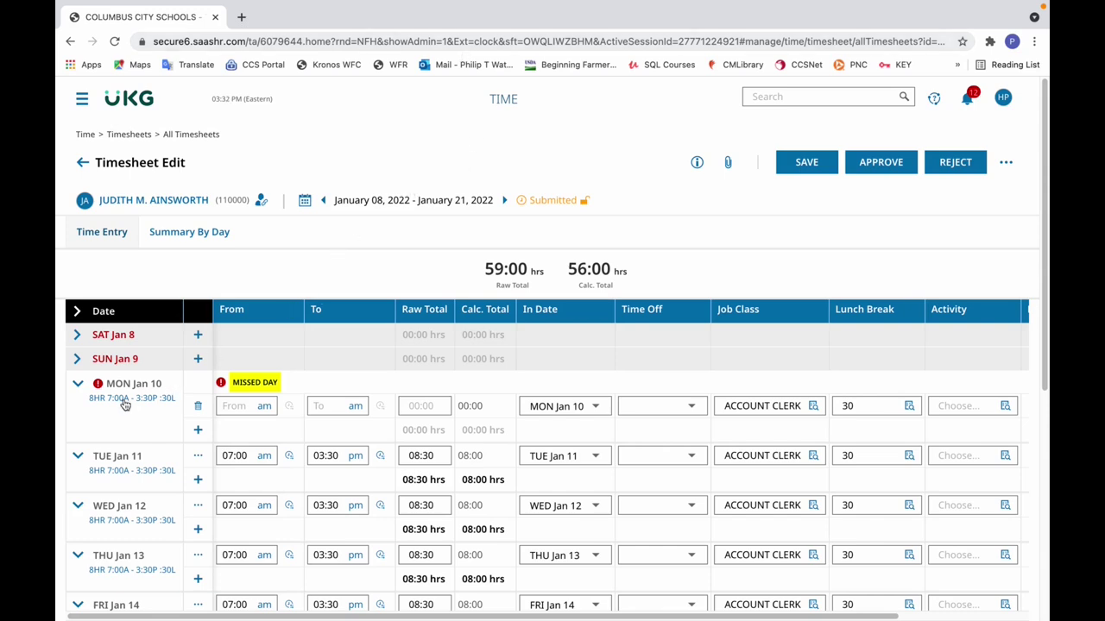
# Step: Fill the missed day Mon Jan 10 with 8 hours, assign the activity Staff Development and save the timesheet
pyautogui.click(426, 409)
pyautogui.write('8')
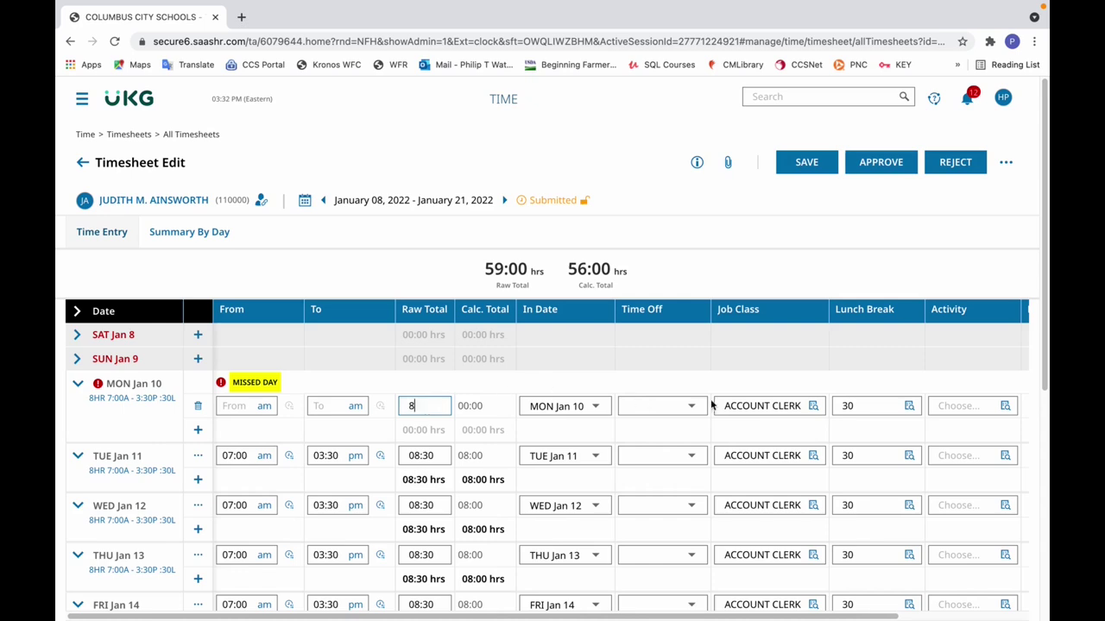
pyautogui.click(1006, 412)
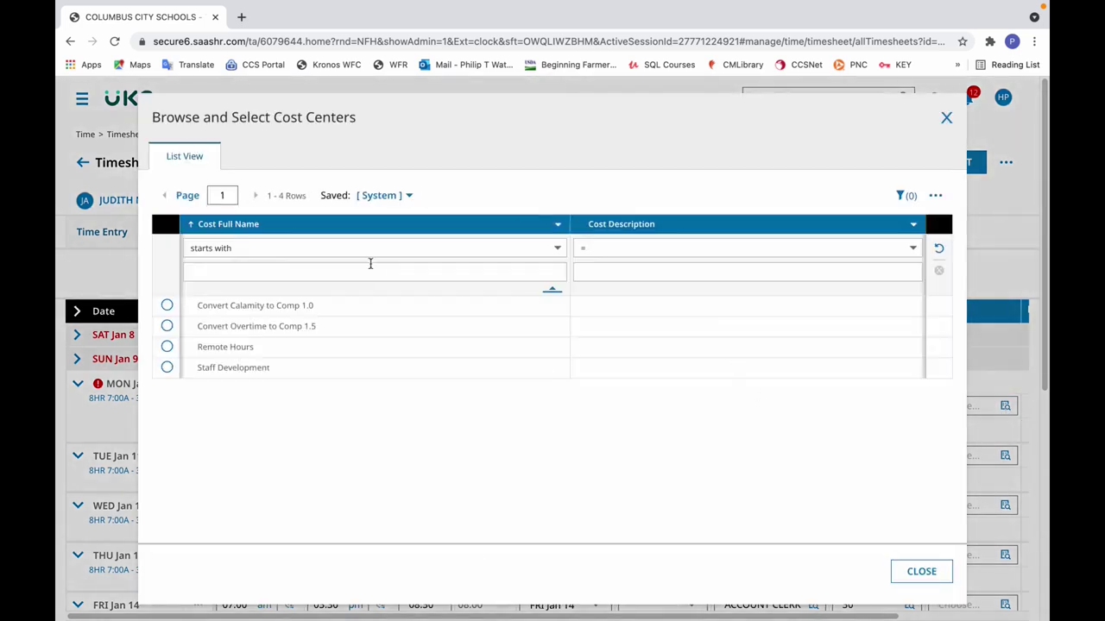
pyautogui.click(170, 373)
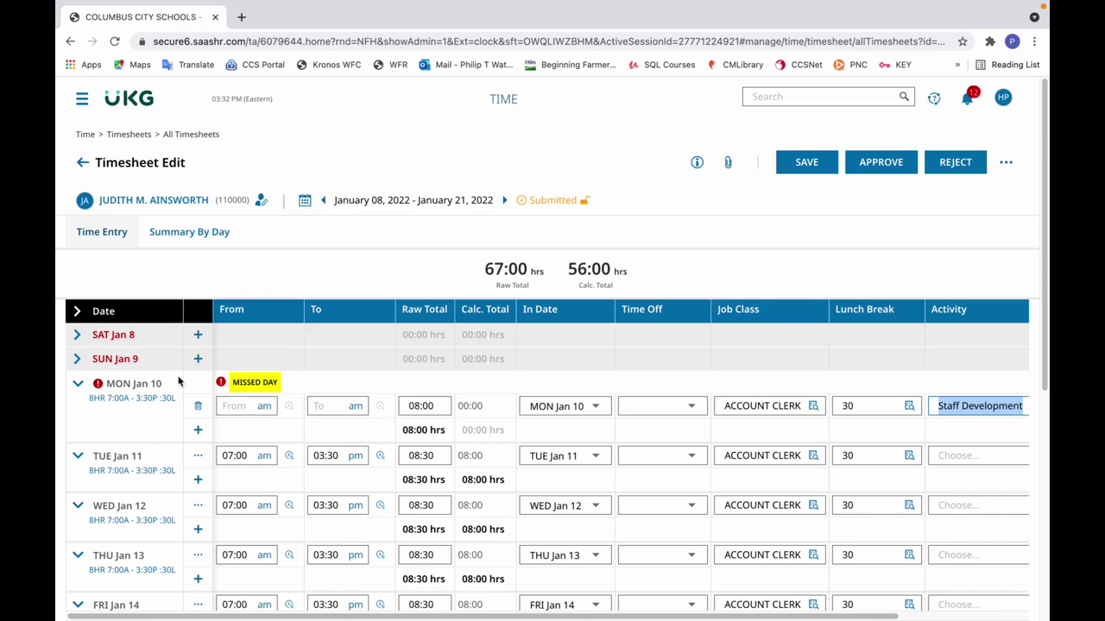
pyautogui.click(806, 164)
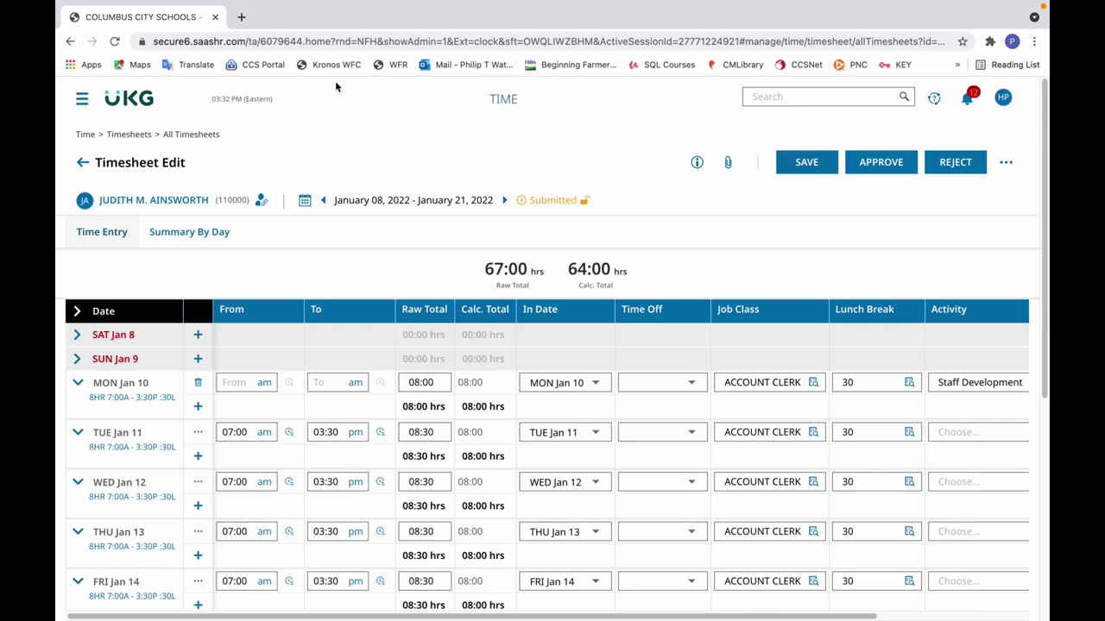
# Step: Assign the activity Staff Development to the Tue Jan 11 entry and save the timesheet
pyautogui.moveTo(167, 2)
pyautogui.moveTo(827, 616); pyautogui.dragTo(935, 617)
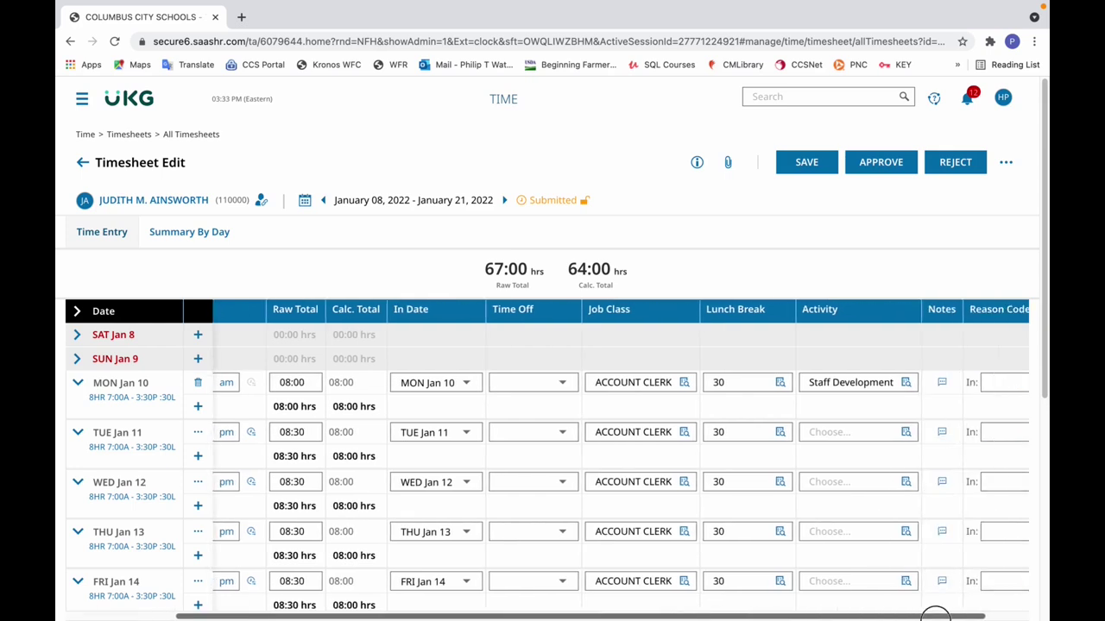
pyautogui.click(905, 432)
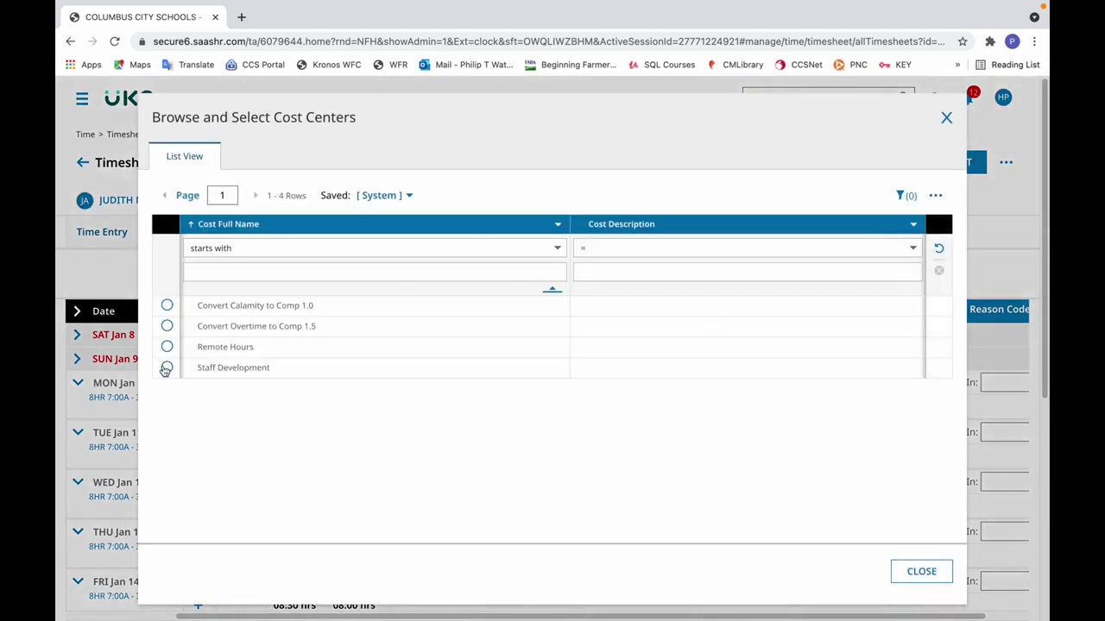
pyautogui.click(167, 367)
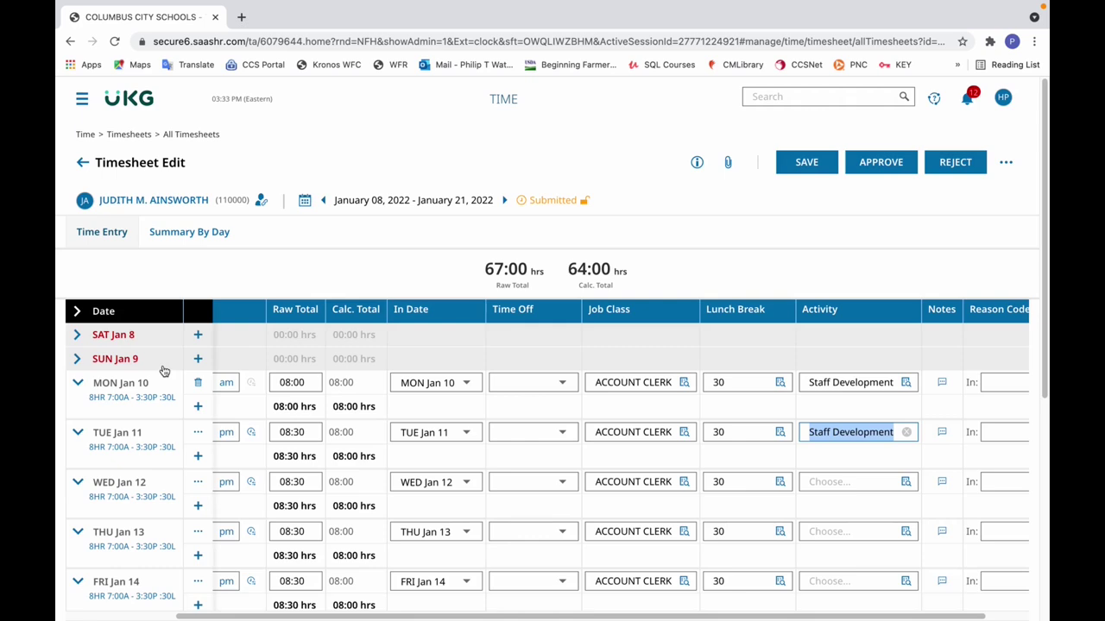
pyautogui.click(790, 168)
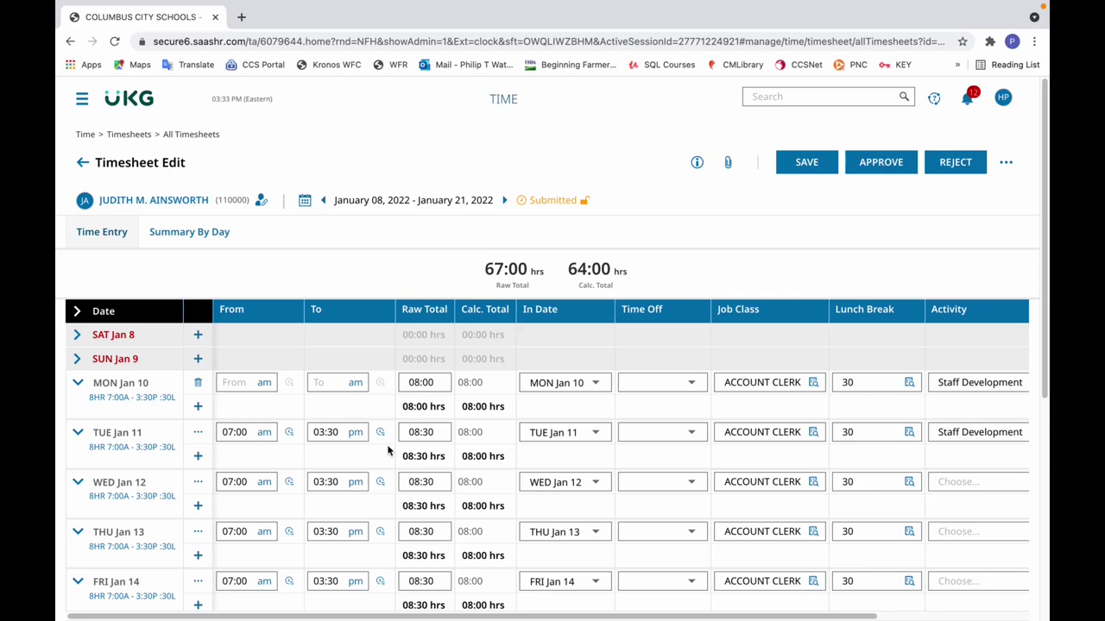
# Step: Split the Wed Jan 12 time allocation at 11:00 am with the activity Staff Development and save the timesheet
pyautogui.click(199, 485)
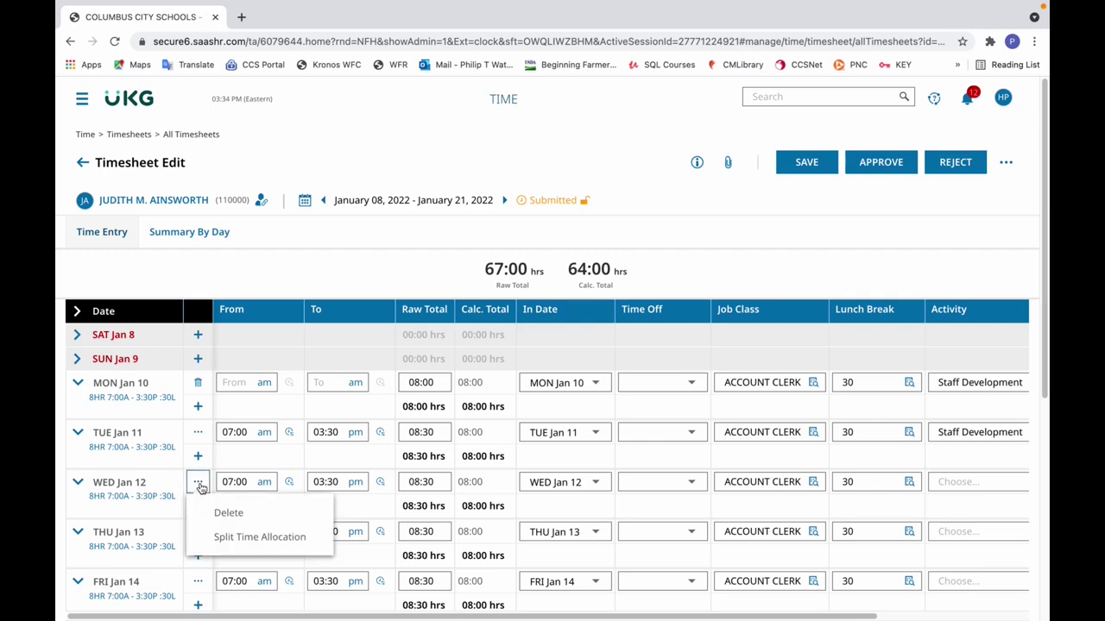
pyautogui.click(220, 536)
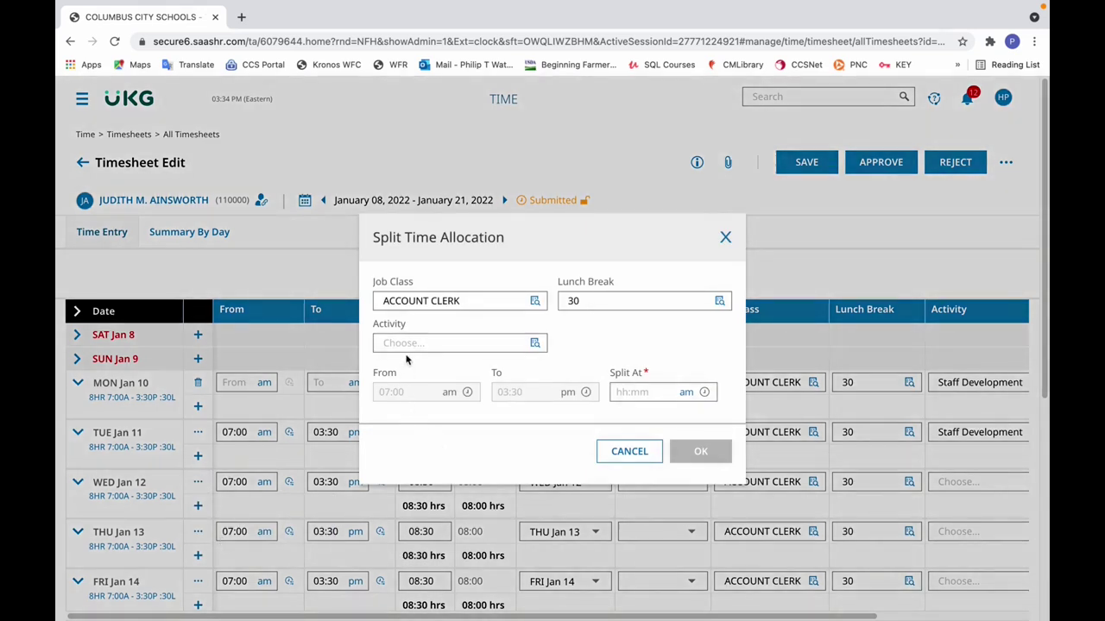
pyautogui.click(536, 344)
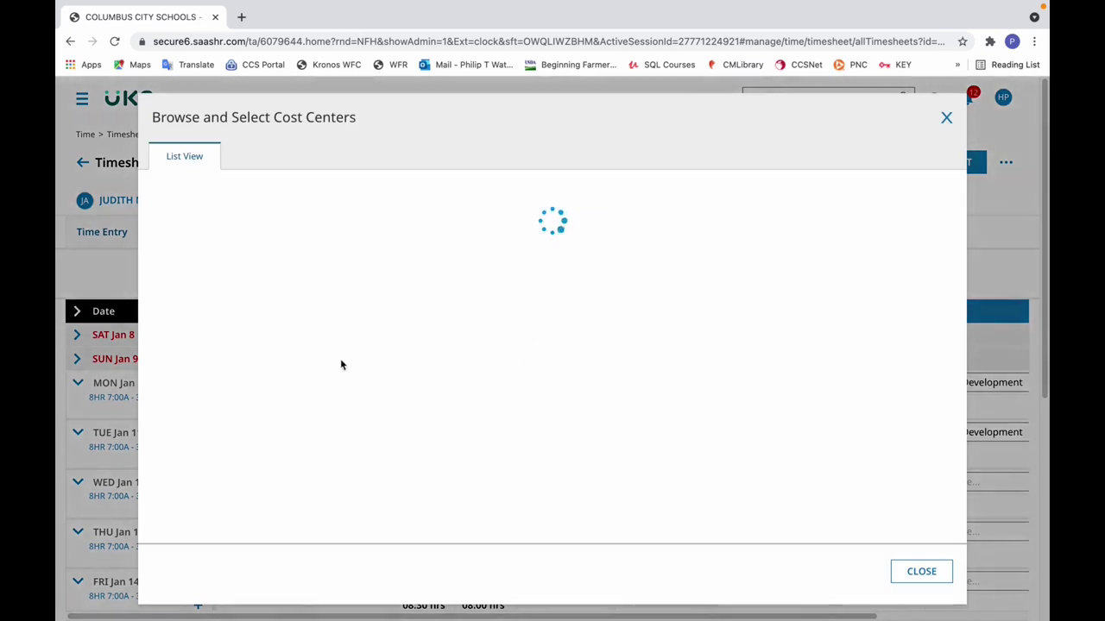
pyautogui.click(166, 368)
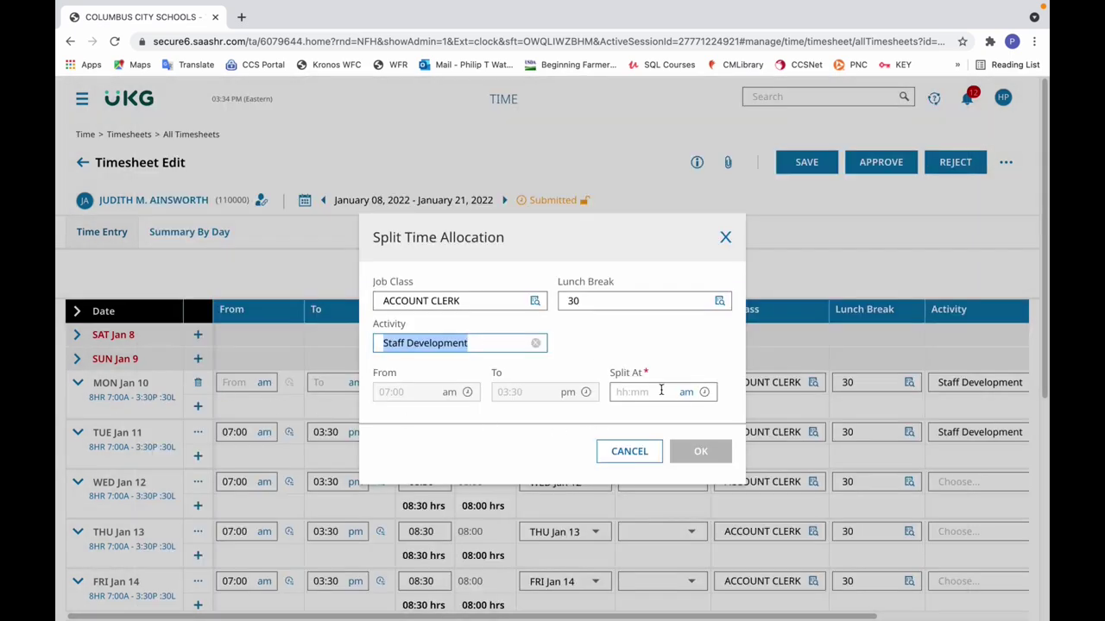
pyautogui.click(661, 390)
pyautogui.write('11')
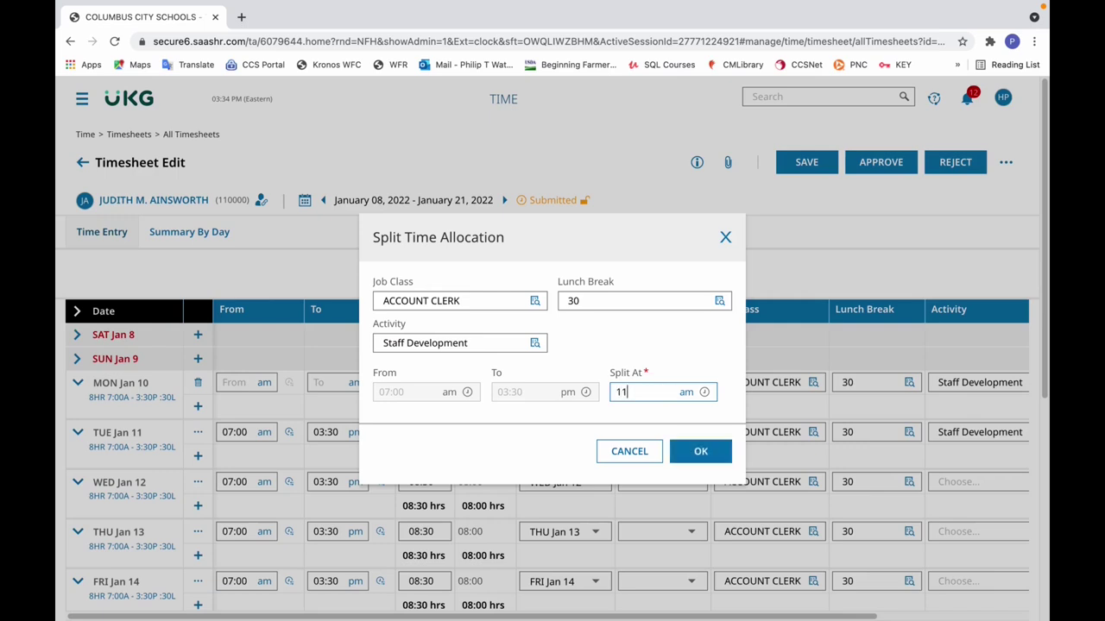
pyautogui.write(':00')
pyautogui.click(694, 451)
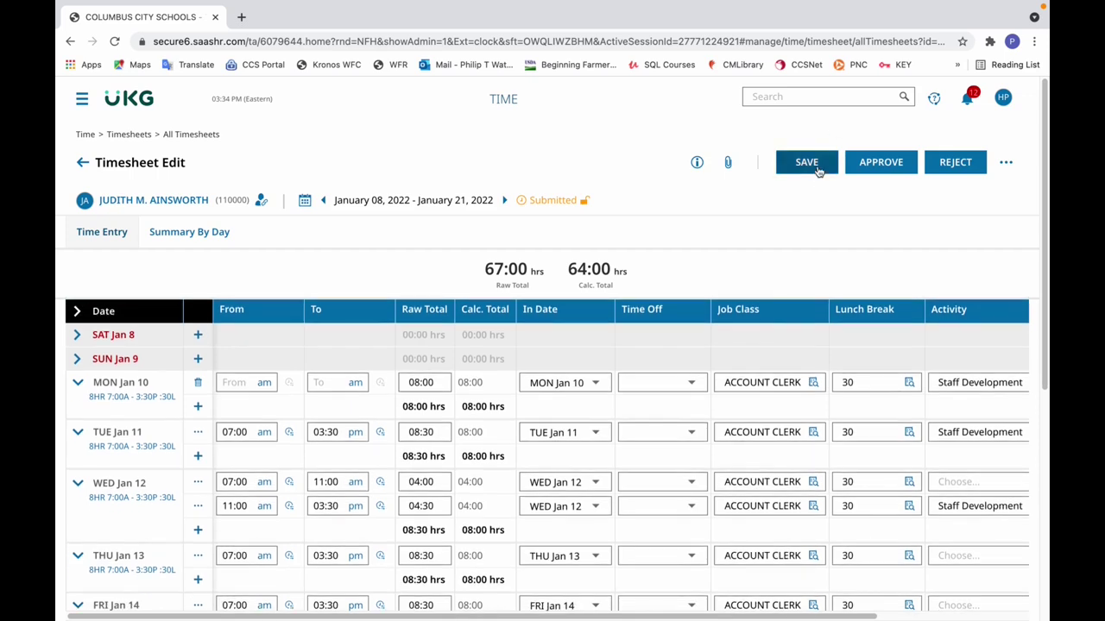
pyautogui.click(815, 166)
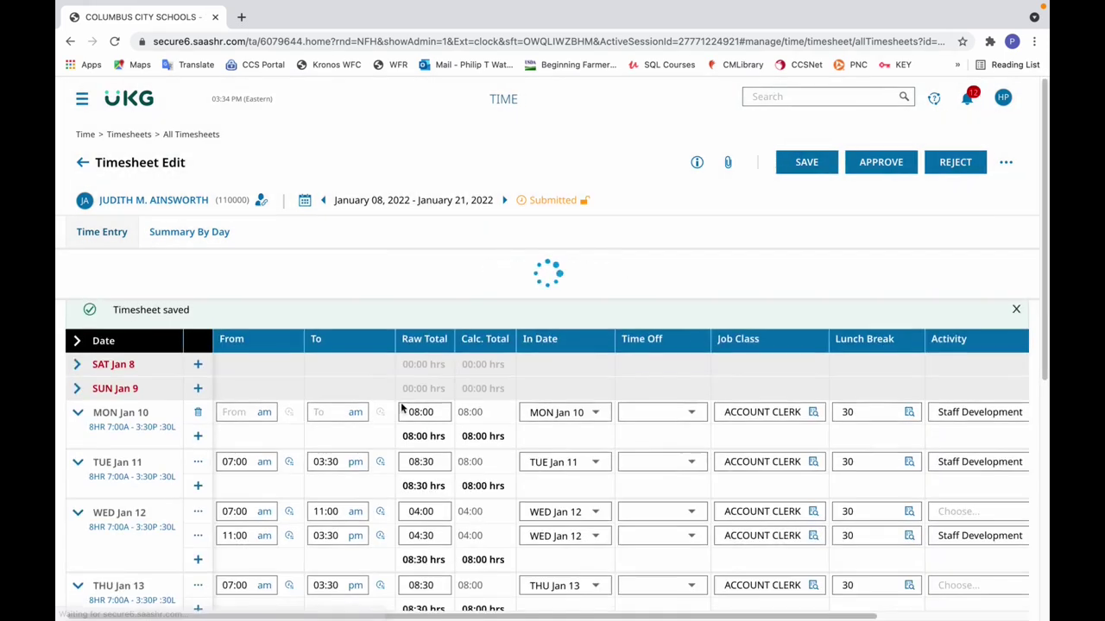
# Step: Split the Thu Jan 13 time allocation at 11:00 am without choosing an activity and save the timesheet
pyautogui.moveTo(1047, 347); pyautogui.dragTo(1038, 403)
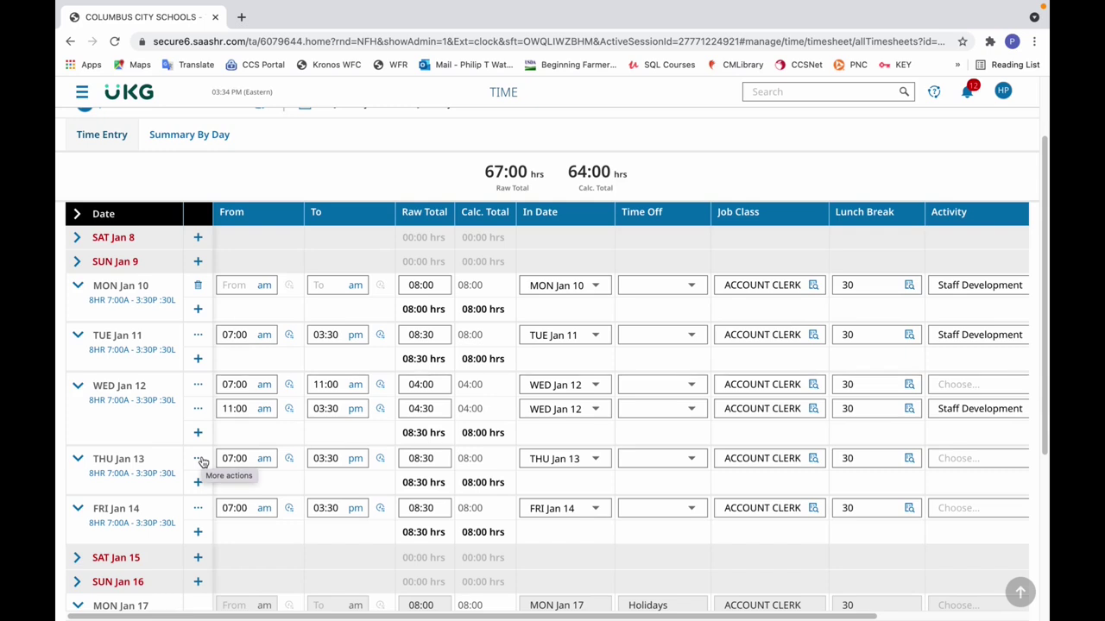
pyautogui.click(199, 460)
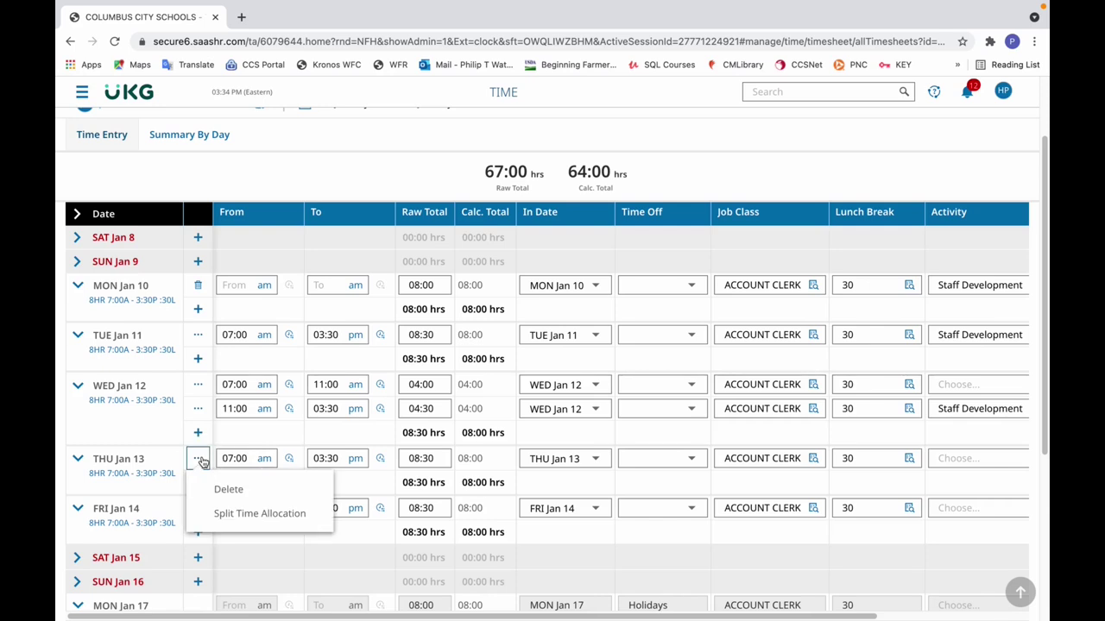
pyautogui.click(223, 512)
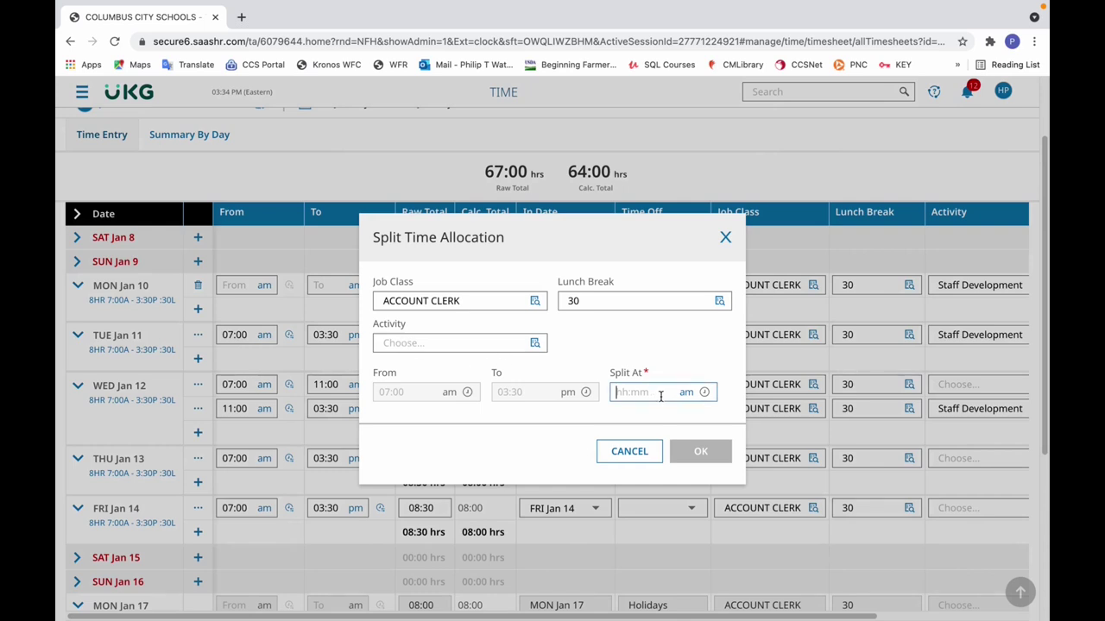
pyautogui.write('11:00')
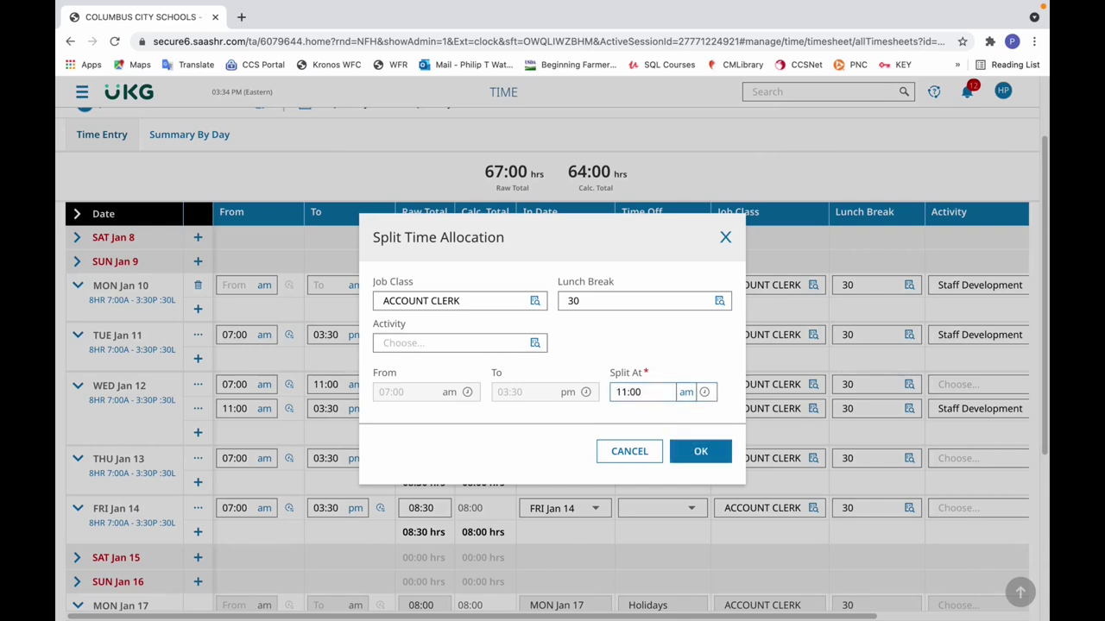
pyautogui.click(688, 452)
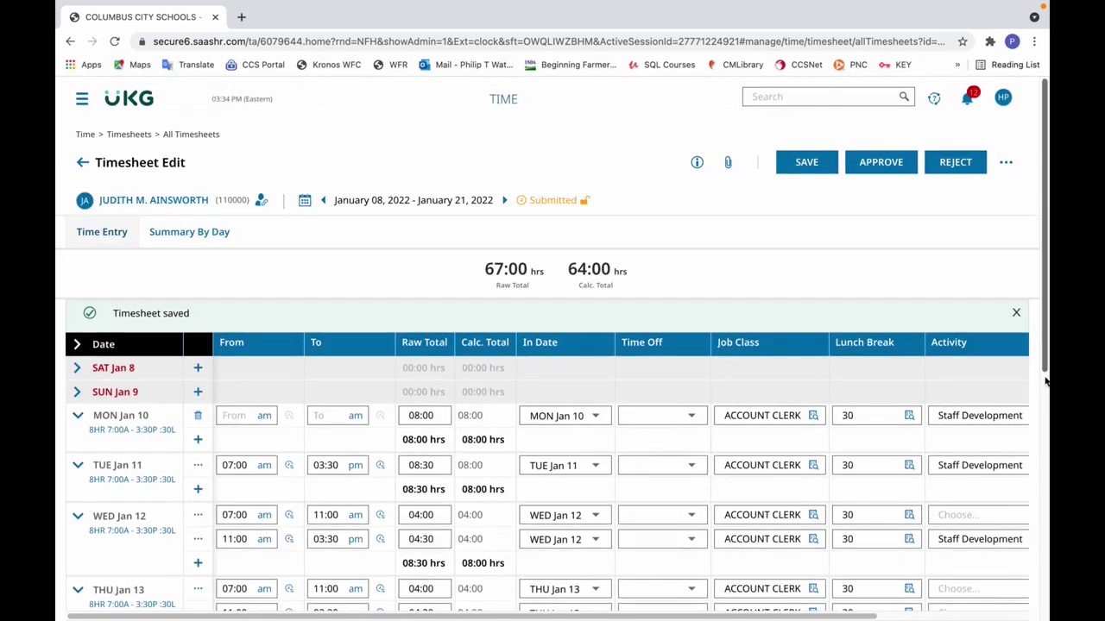
# Step: Assign the activity Staff Development to the 7:00 am to 11:00 am entry on Thu Jan 13
pyautogui.moveTo(1036, 369); pyautogui.dragTo(1006, 461)
pyautogui.moveTo(809, 614)
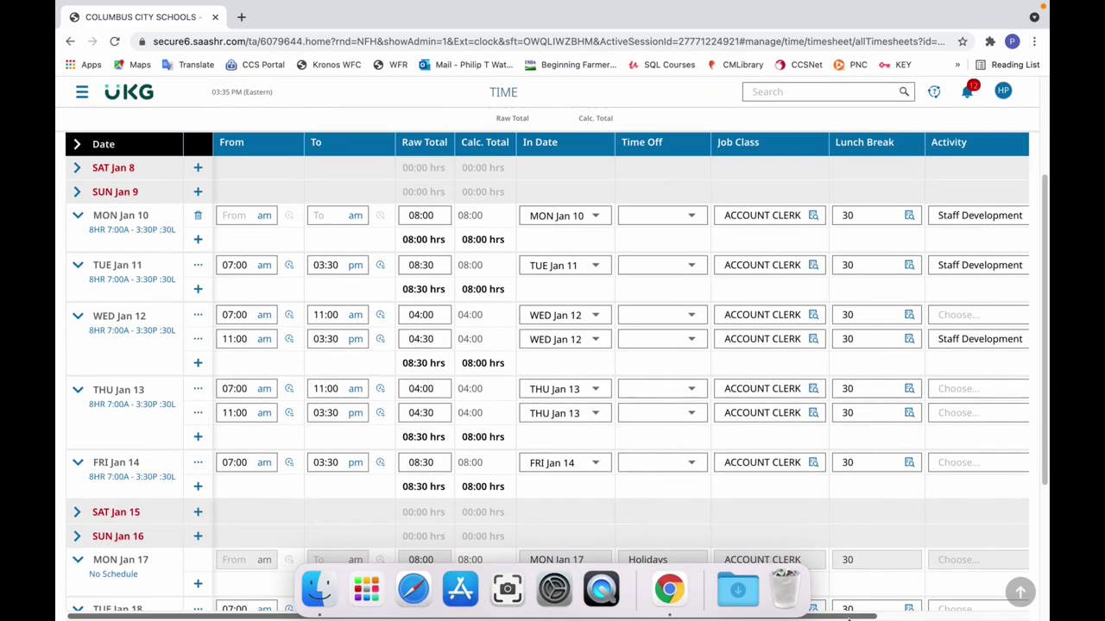
pyautogui.moveTo(854, 615); pyautogui.dragTo(908, 615)
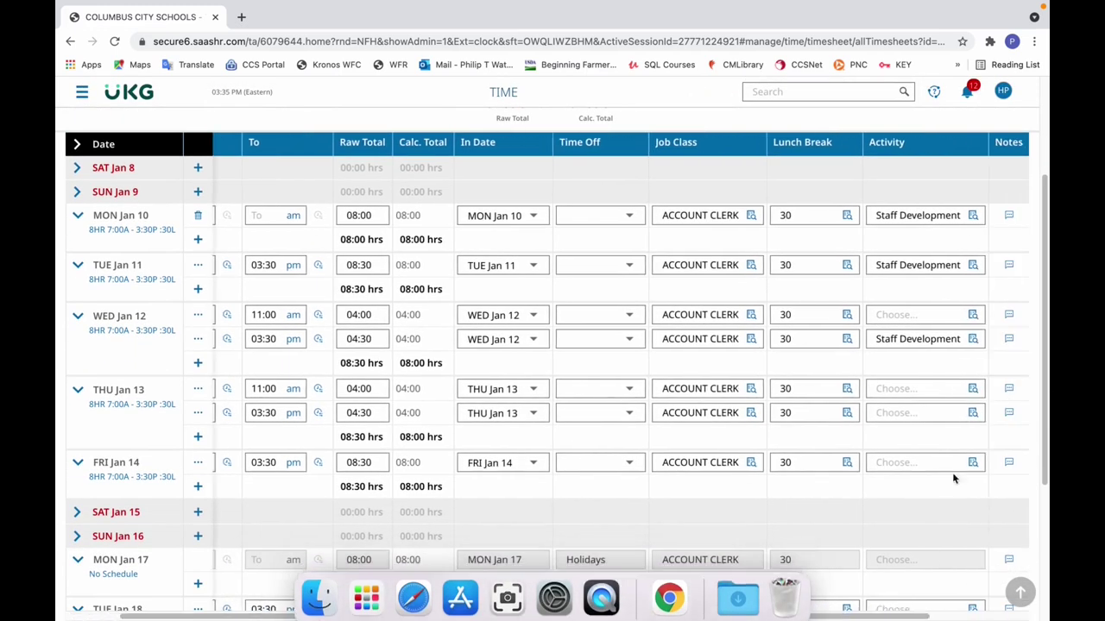
pyautogui.click(973, 392)
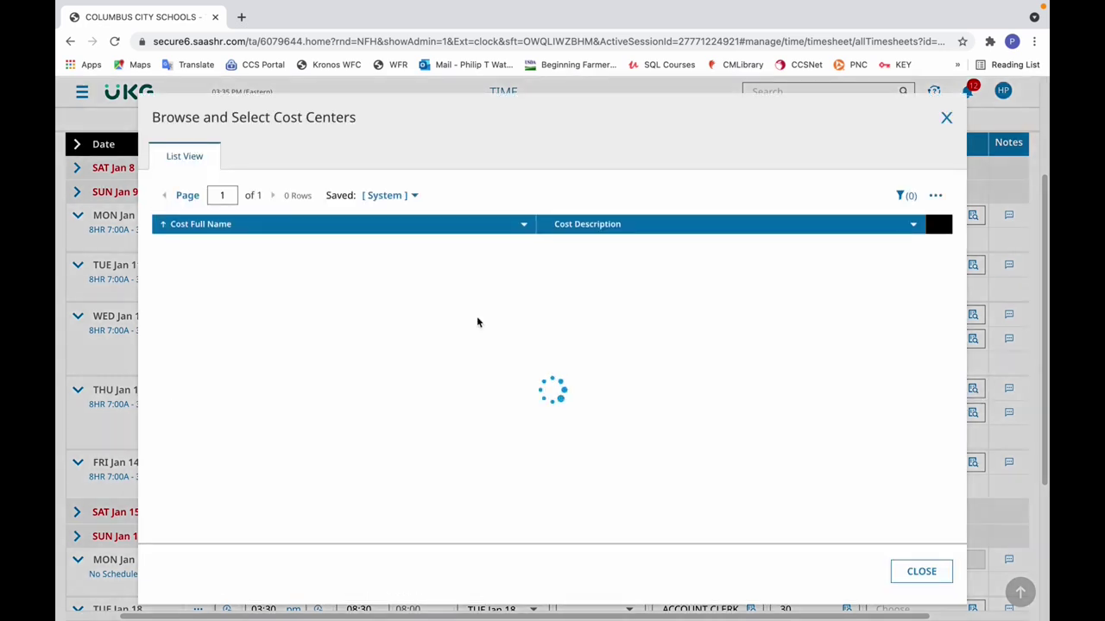
pyautogui.click(168, 368)
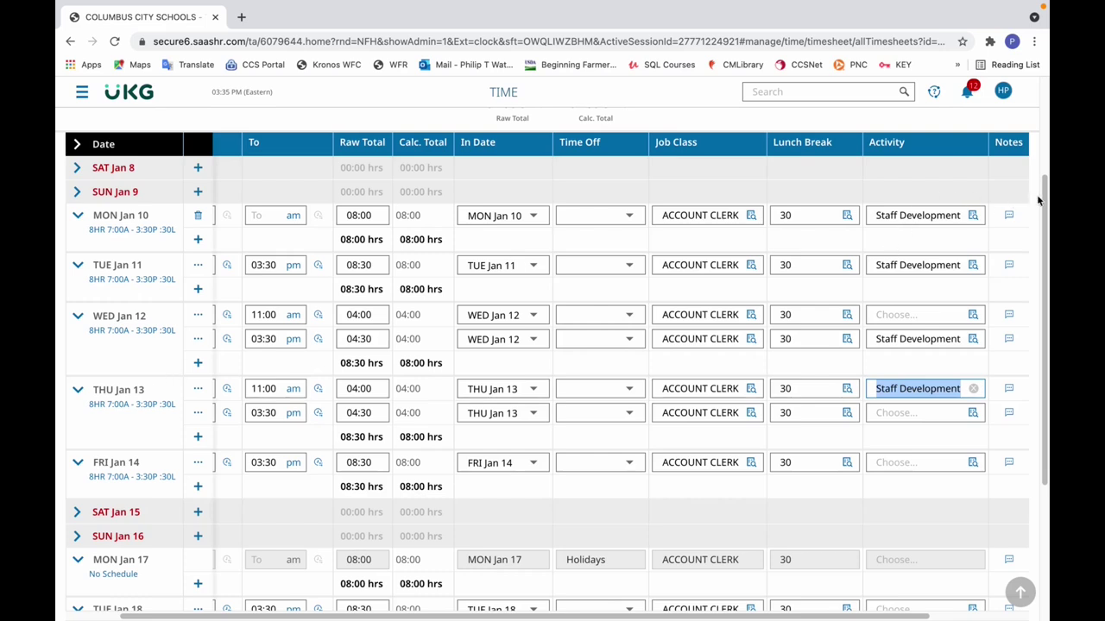
pyautogui.scroll(3, 1041, 197)
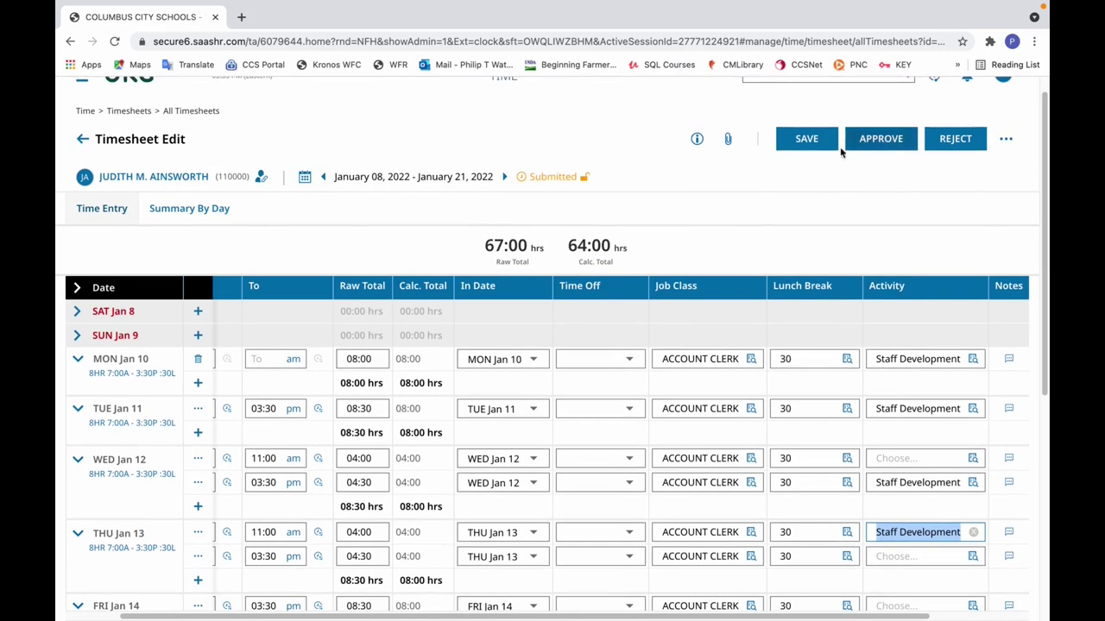
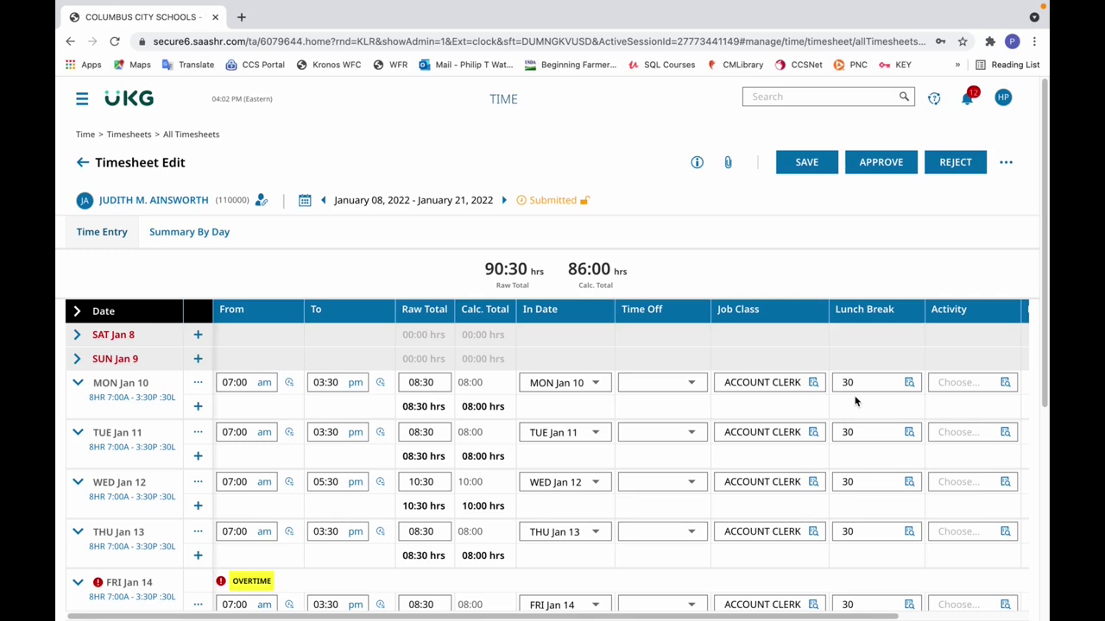
# Step: Examine the overtime flag on Fri Jan 14 and the Wed Jan 26 calamity pay entry in the next pay period, and return to the January 08 period
pyautogui.moveTo(1043, 333); pyautogui.dragTo(1033, 411)
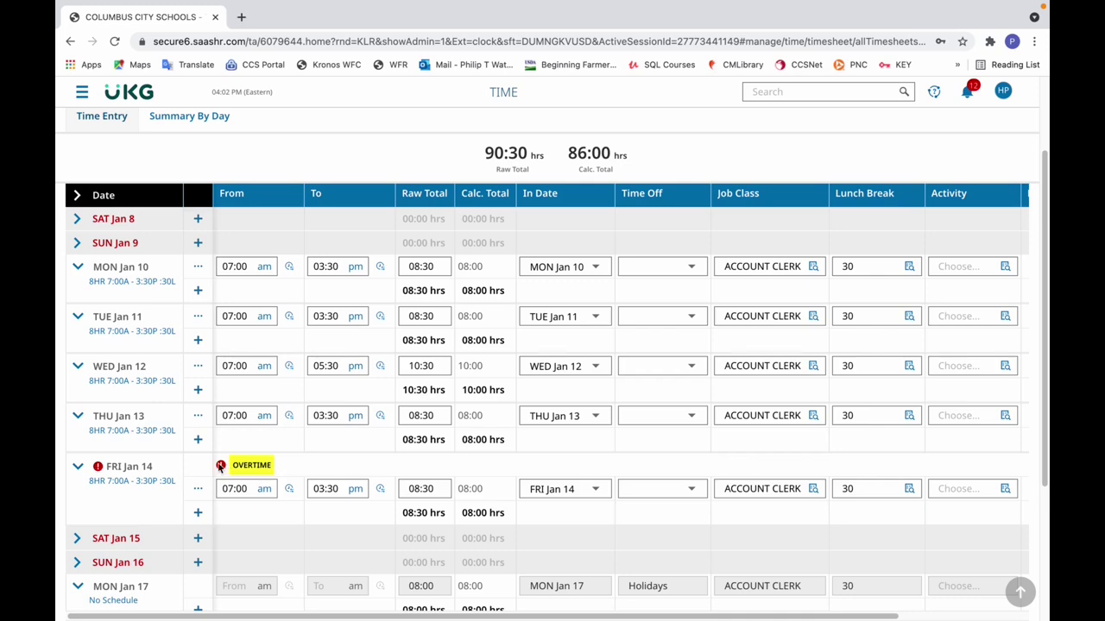
pyautogui.moveTo(1039, 395); pyautogui.dragTo(1038, 314)
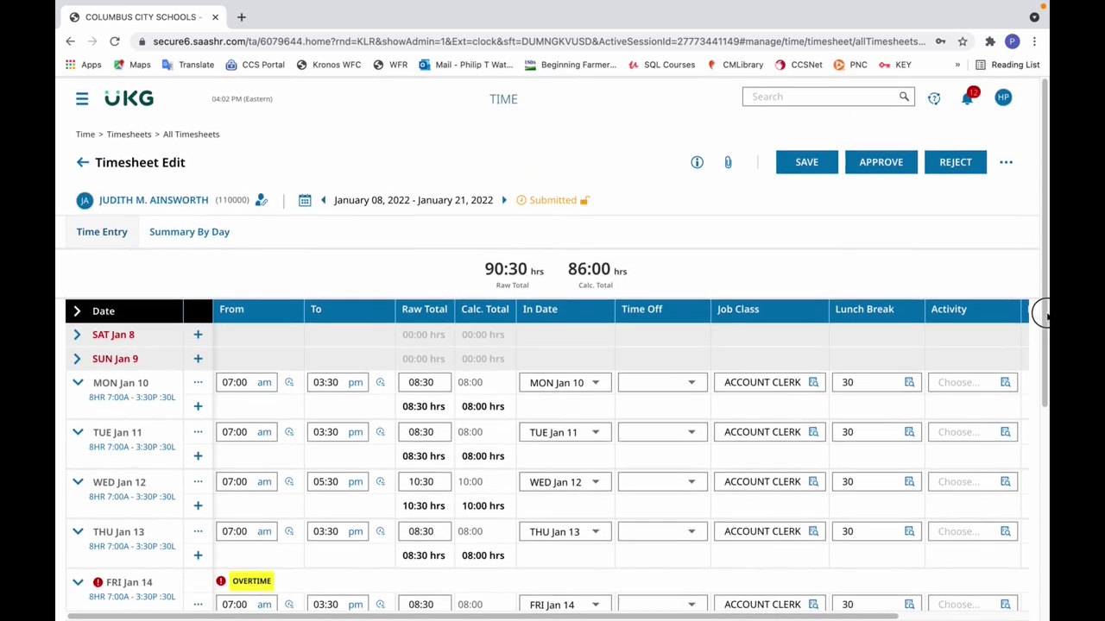
pyautogui.click(504, 201)
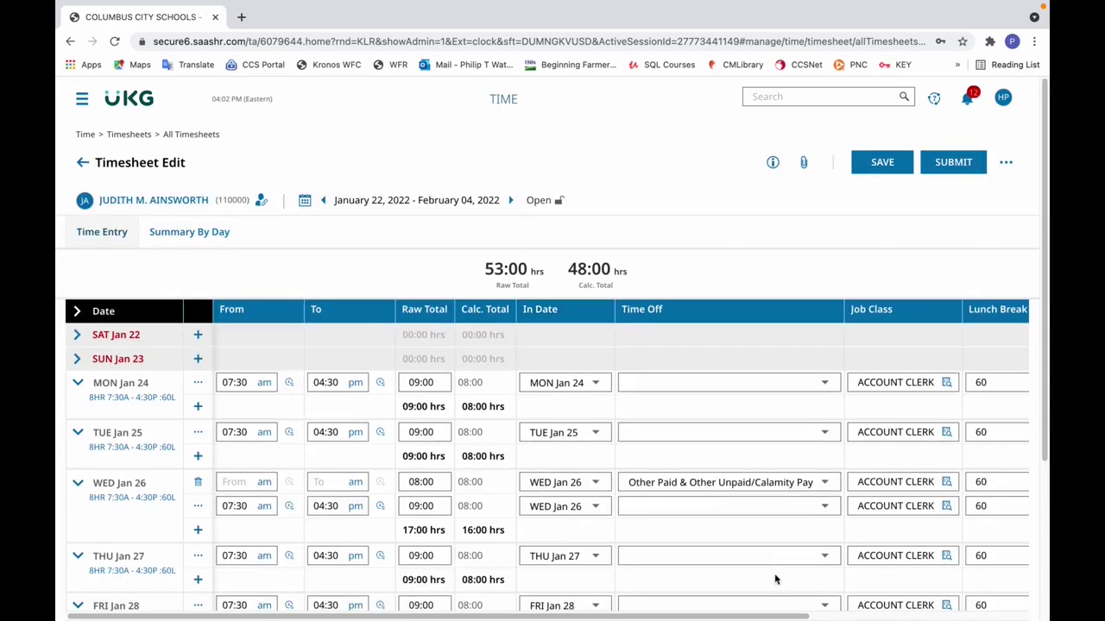
pyautogui.moveTo(777, 616); pyautogui.dragTo(974, 616)
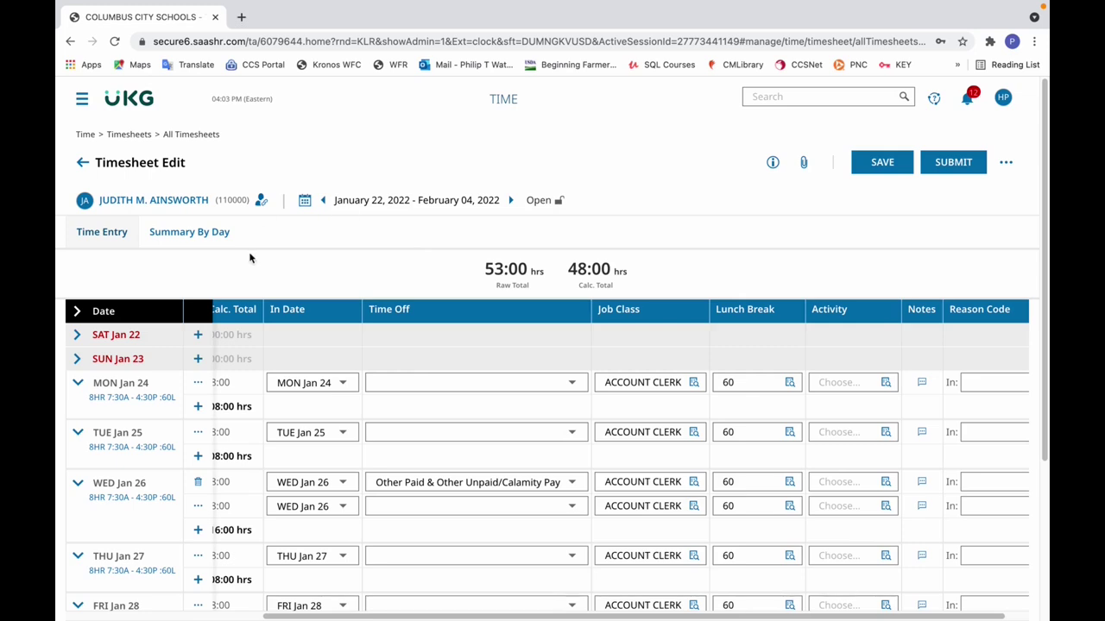
pyautogui.click(326, 201)
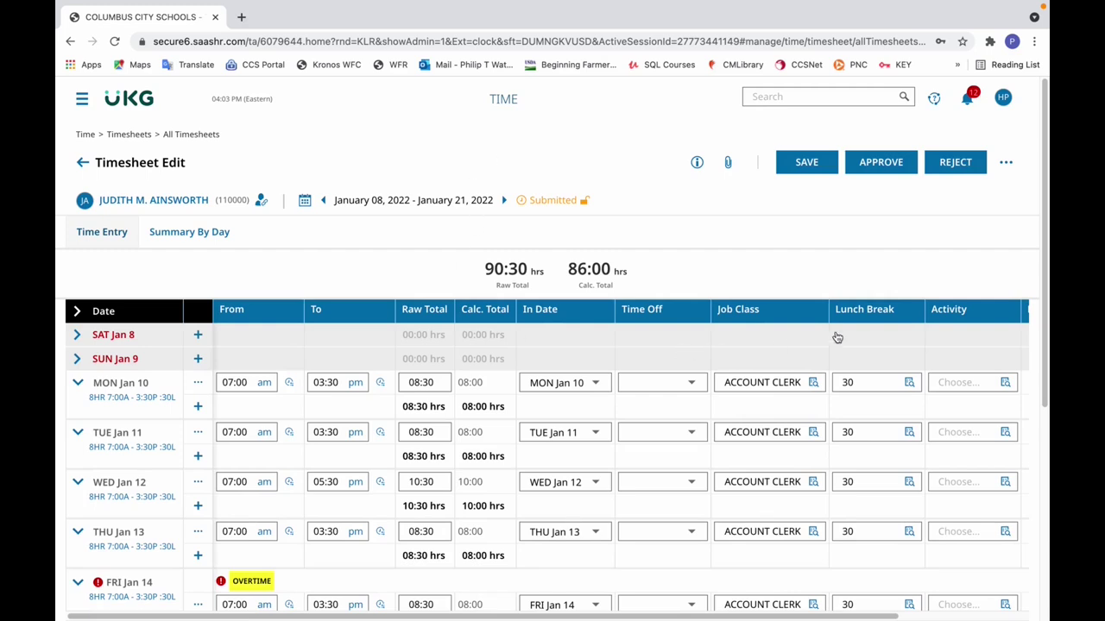
# Step: Review the January 08 to January 21, 2022 punches and check the overtime hours in the daily summary
pyautogui.moveTo(1042, 273); pyautogui.dragTo(1044, 317)
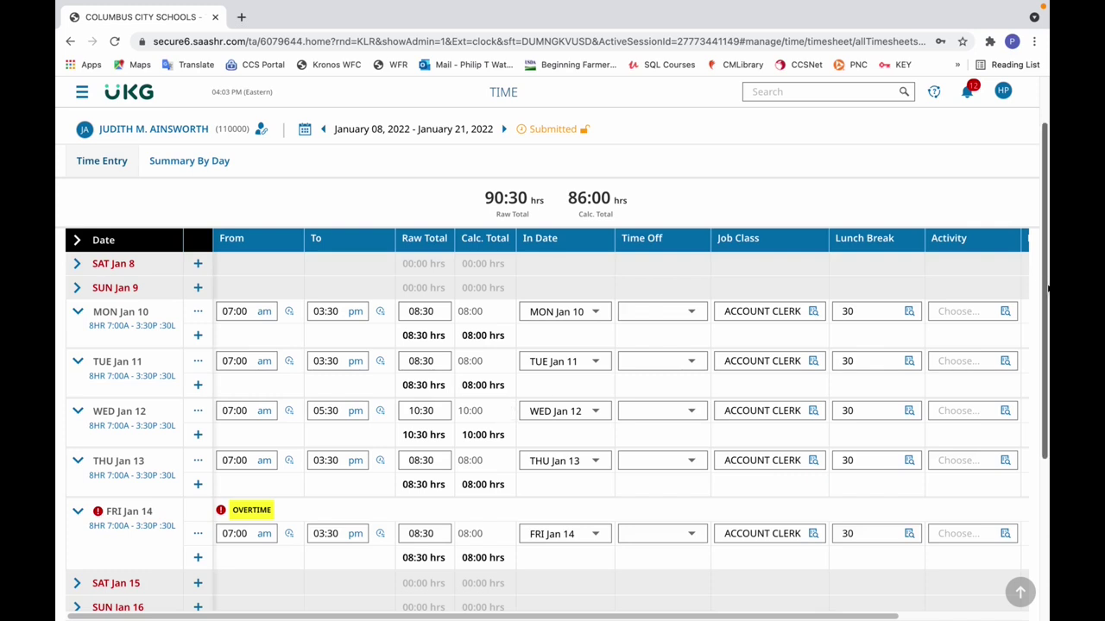
pyautogui.scroll(2, 1045, 259)
pyautogui.click(191, 231)
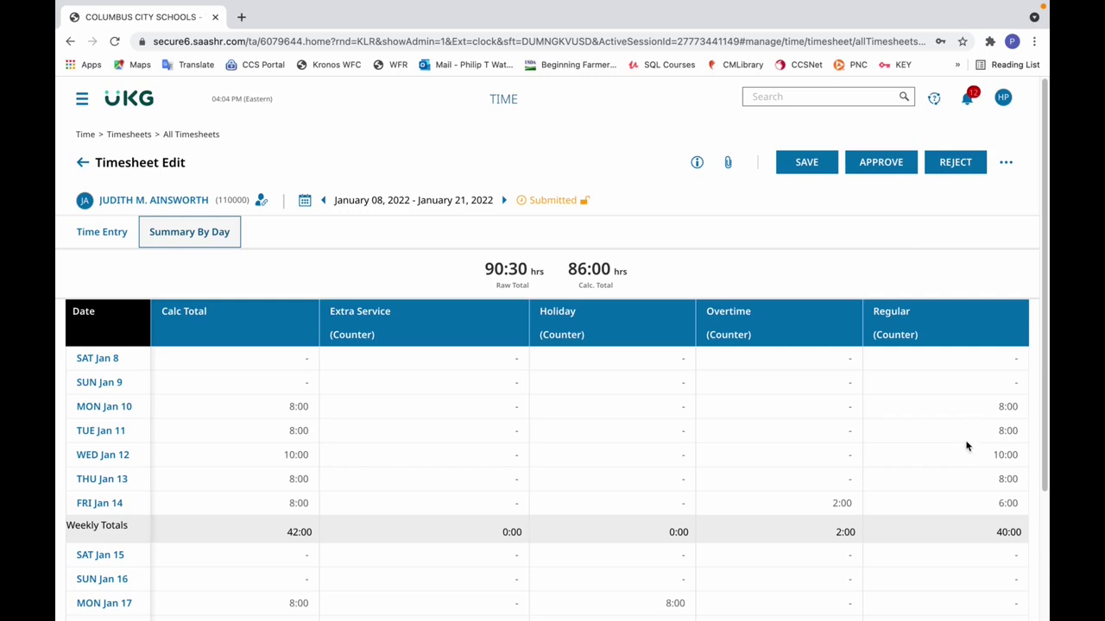
pyautogui.click(94, 235)
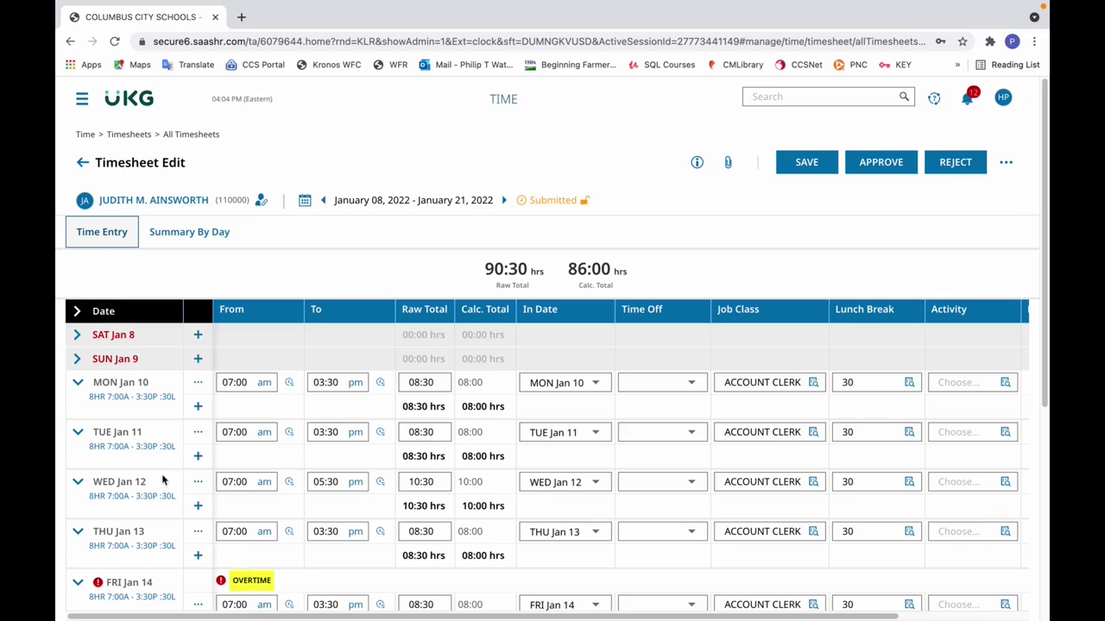
# Step: Assign the activity Convert Overtime to Comp 1.5 to the Fri Jan 14 entry and save the timesheet
pyautogui.moveTo(1038, 385); pyautogui.dragTo(1037, 449)
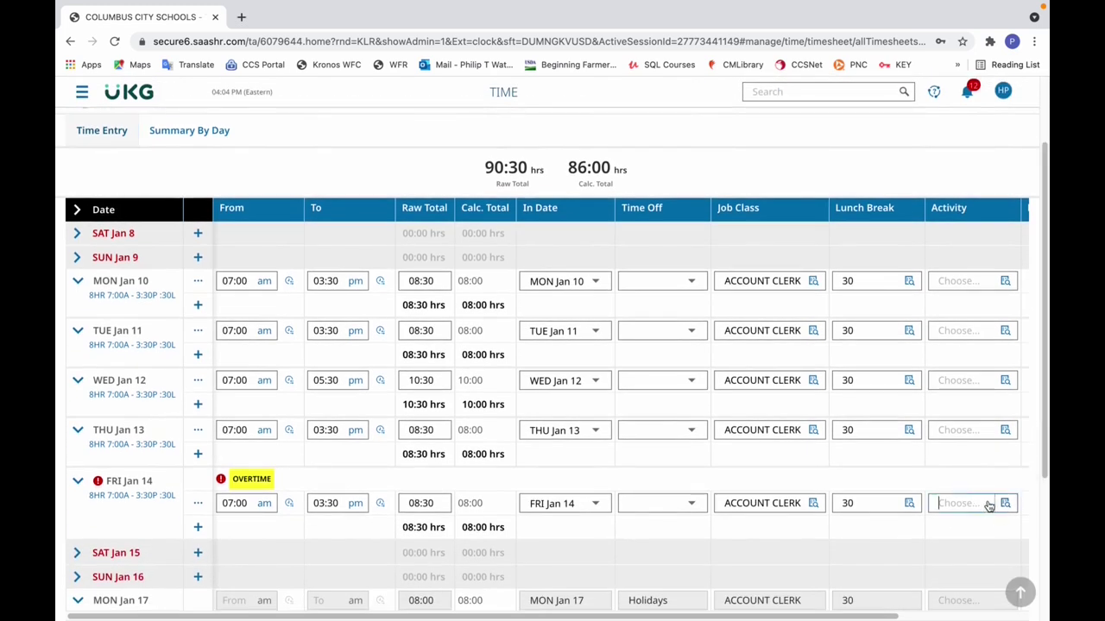
pyautogui.click(989, 504)
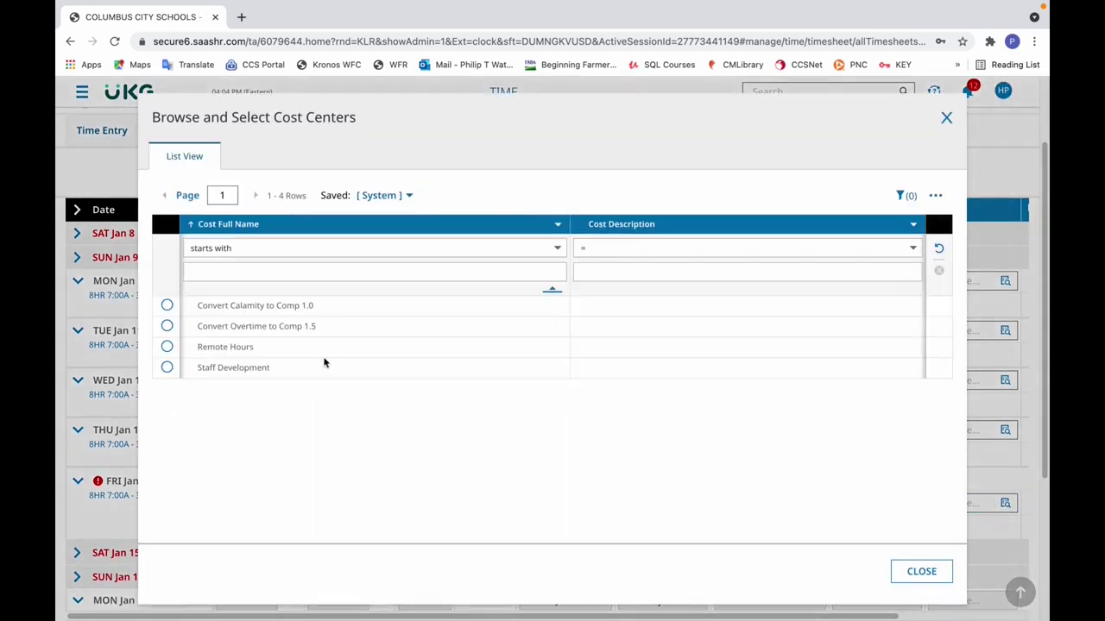
pyautogui.click(168, 327)
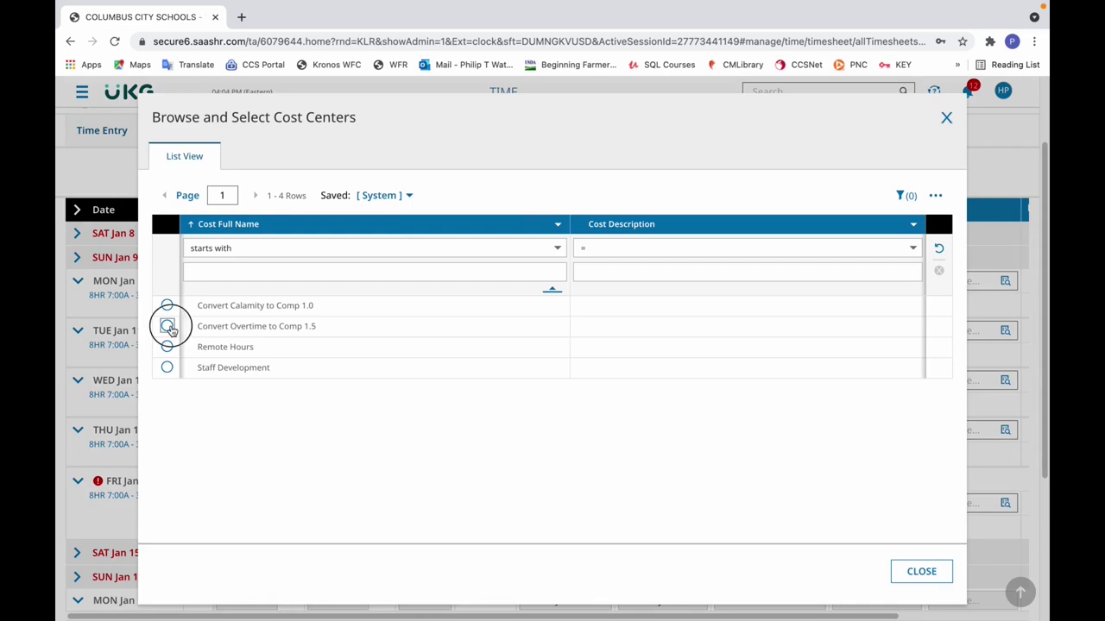
pyautogui.scroll(2, 552, 345)
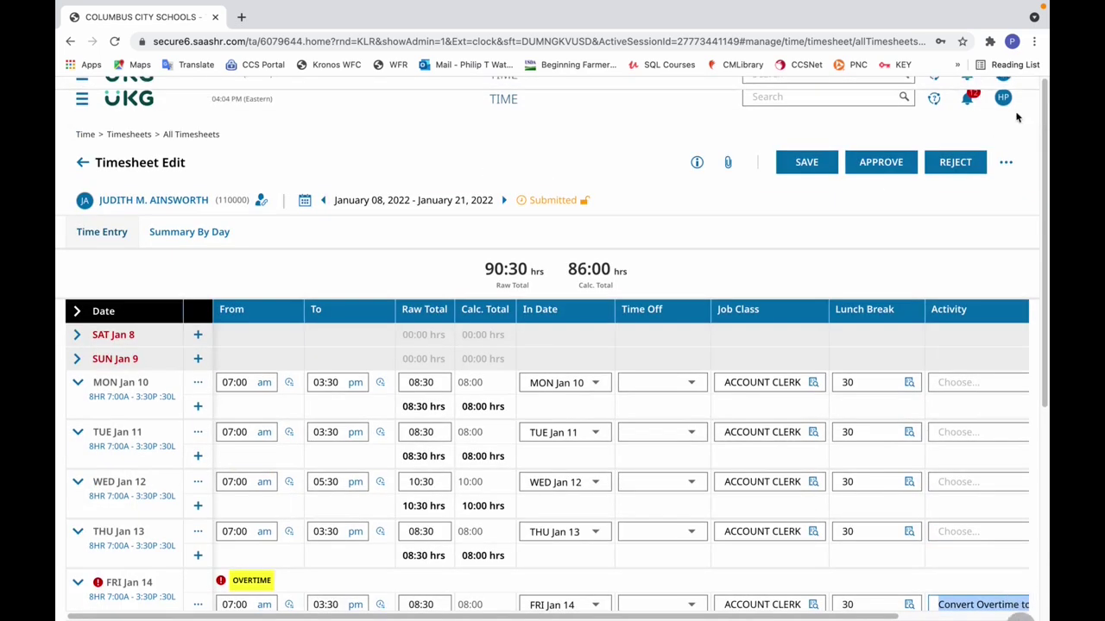
pyautogui.click(825, 167)
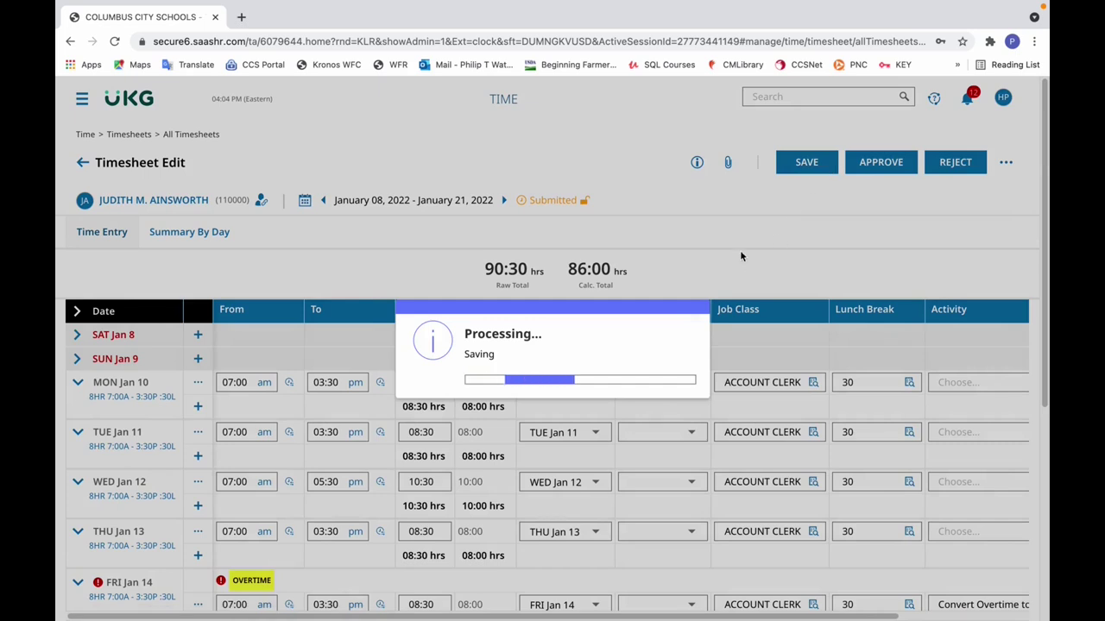
# Step: Check the Comp1.5 hours in the daily summary and the Comp accrual balance in the employee's profile, and return to the timesheet
pyautogui.click(193, 233)
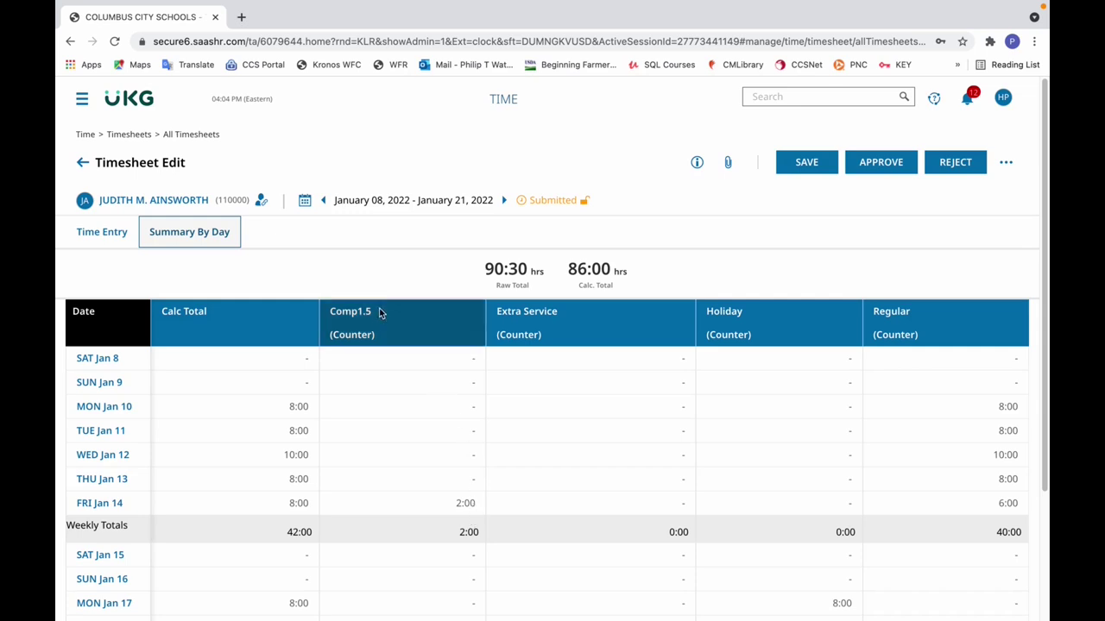
pyautogui.click(178, 202)
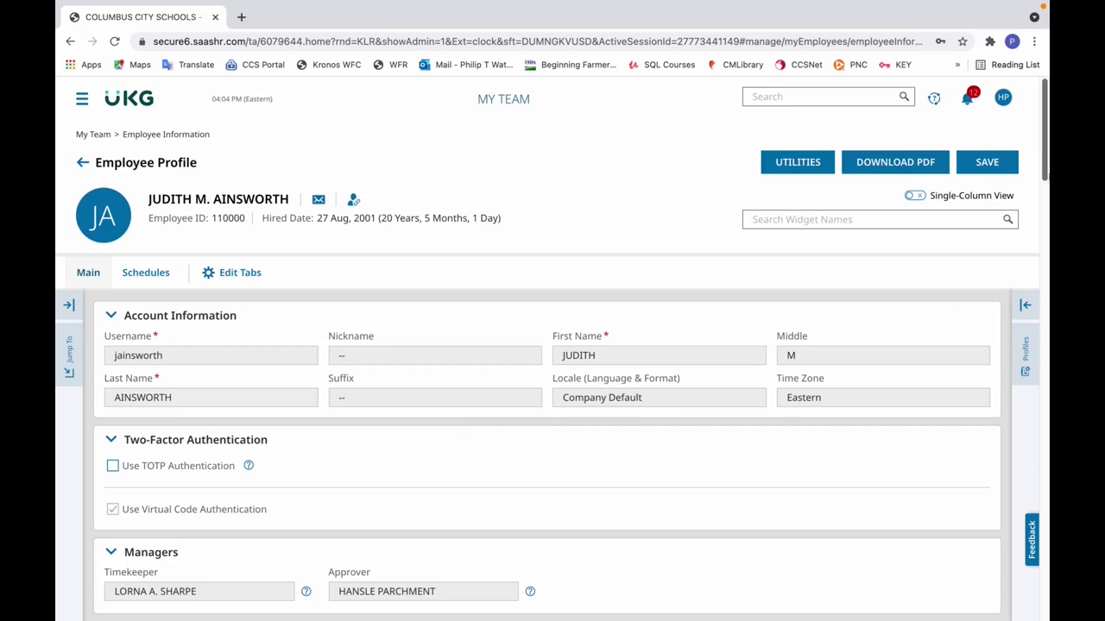
pyautogui.moveTo(1047, 147); pyautogui.dragTo(1042, 384)
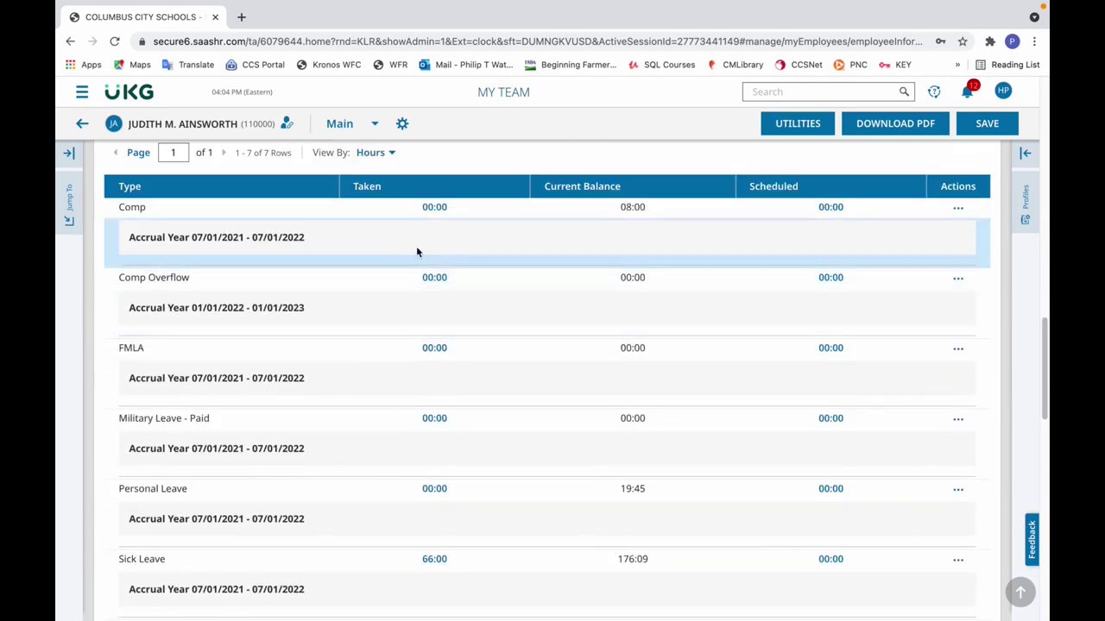
pyautogui.click(635, 214)
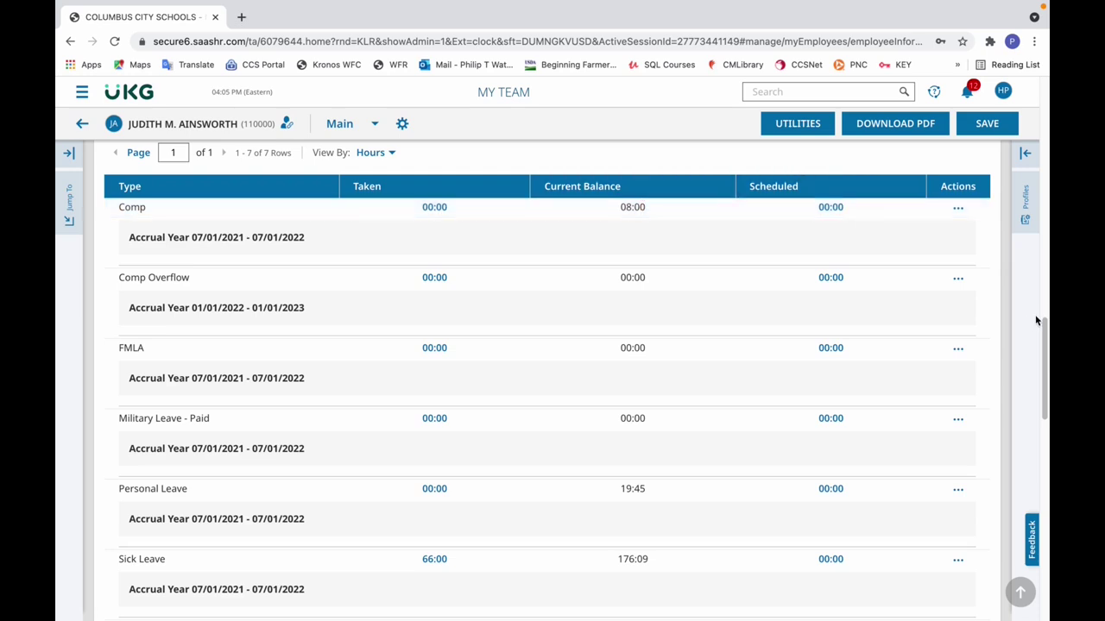
pyautogui.moveTo(1044, 328); pyautogui.dragTo(1044, 320)
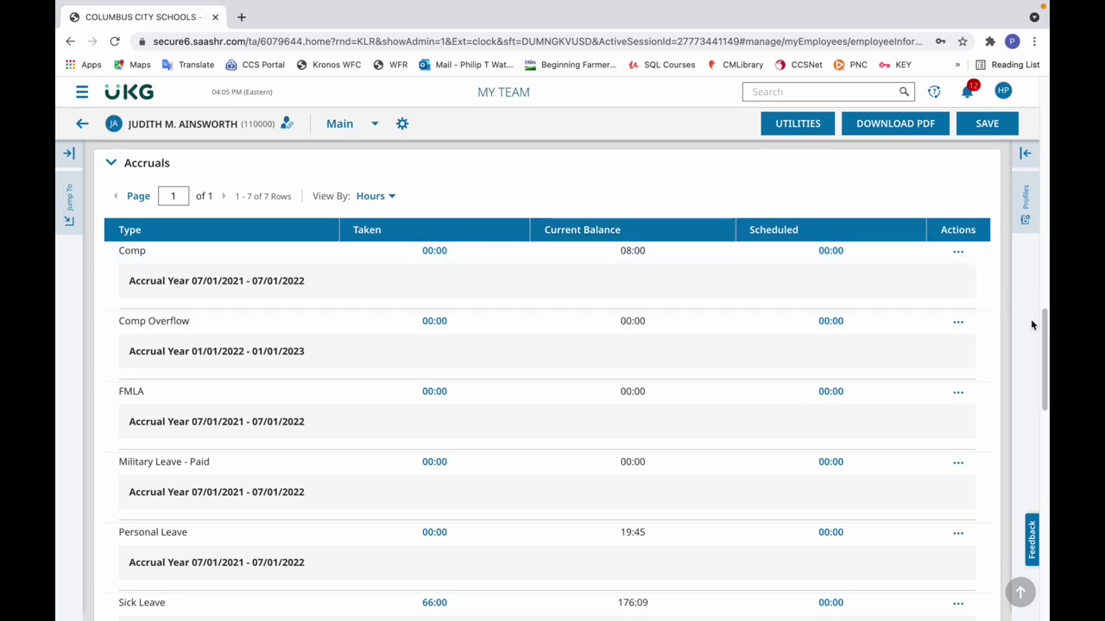
pyautogui.moveTo(1044, 320); pyautogui.dragTo(1044, 94)
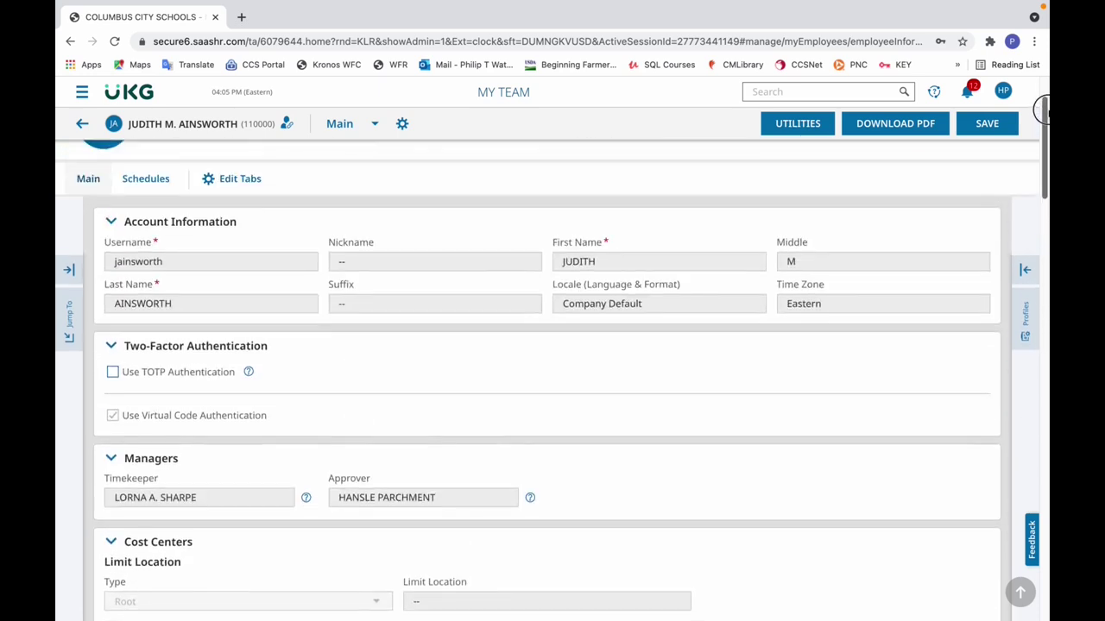
pyautogui.click(83, 120)
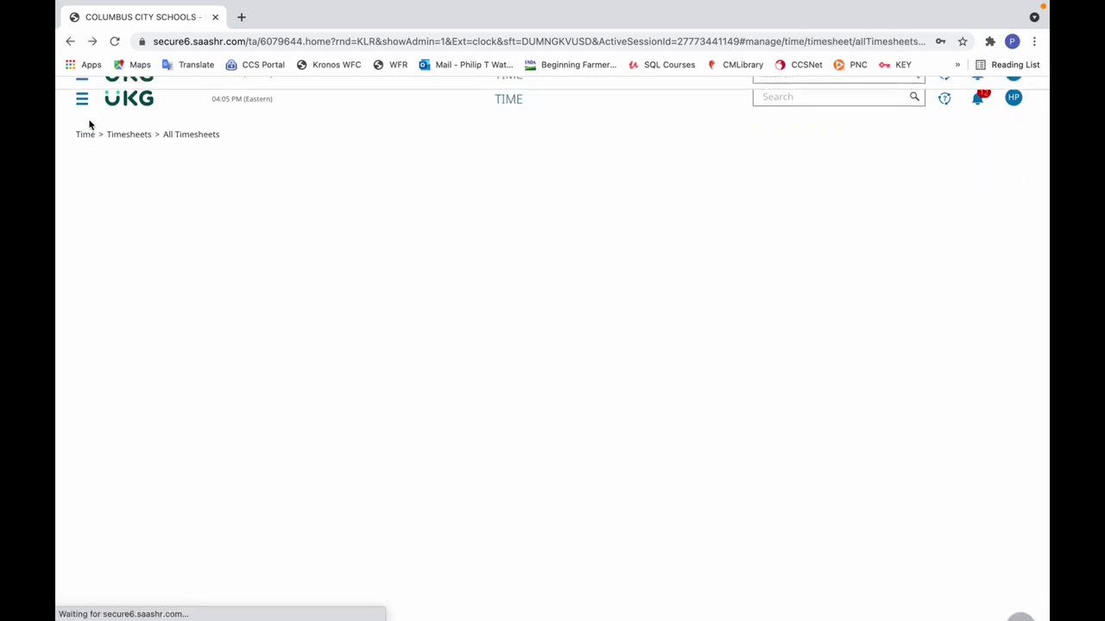
# Step: Clear the activity Convert Overtime to Comp 1.5 from the Fri Jan 14 entry and save the timesheet
pyautogui.moveTo(1042, 285); pyautogui.dragTo(1042, 320)
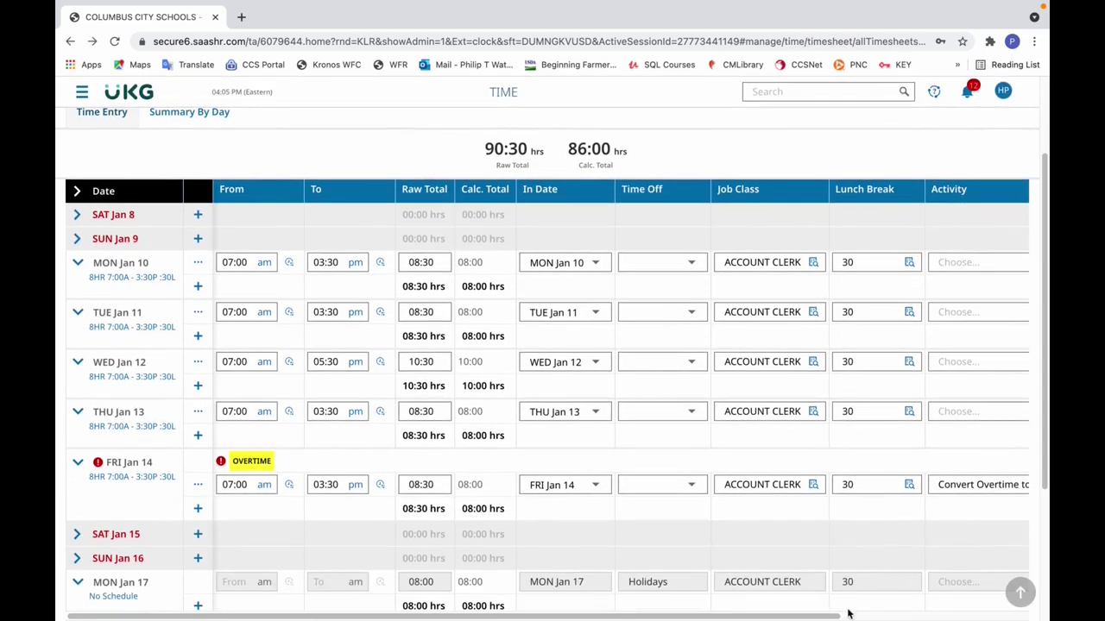
pyautogui.moveTo(827, 617); pyautogui.dragTo(999, 616)
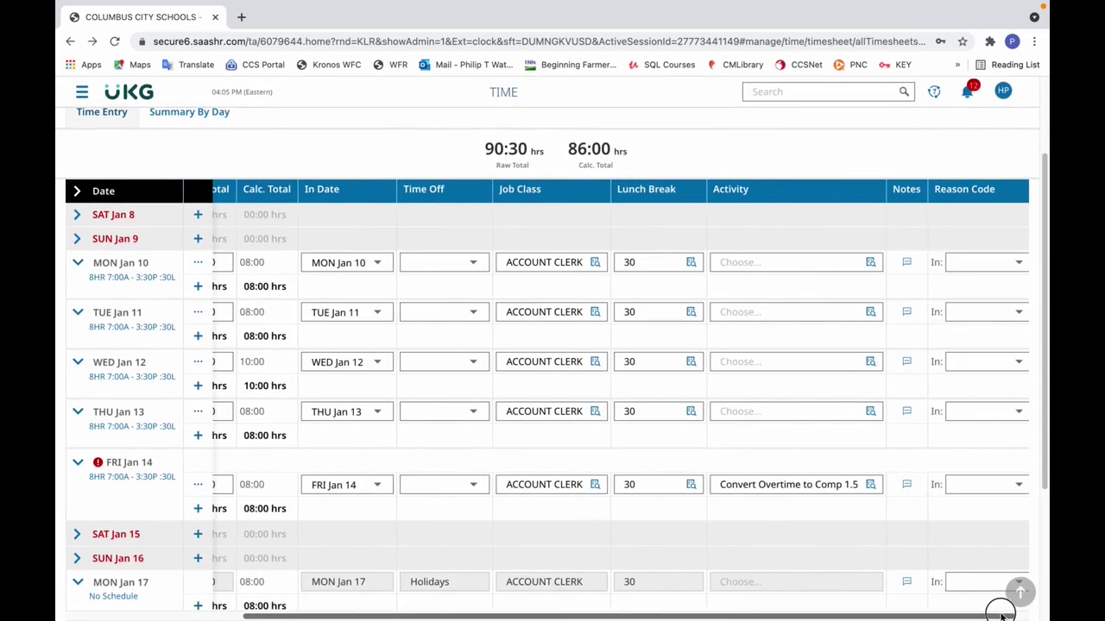
pyautogui.click(854, 485)
pyautogui.click(872, 484)
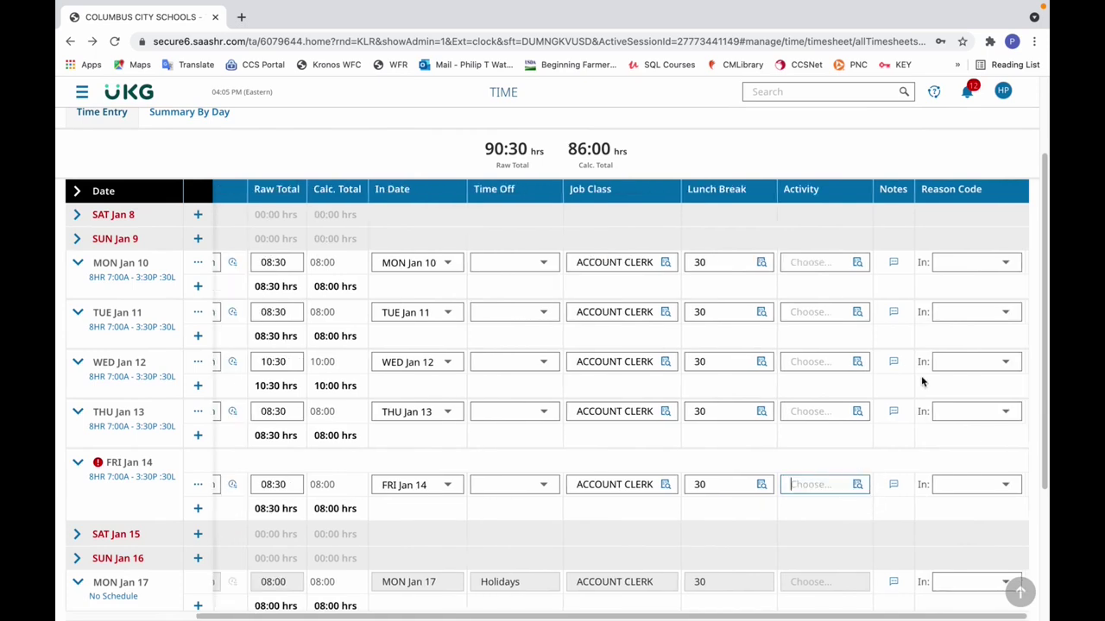
pyautogui.scroll(2, 863, 216)
pyautogui.click(827, 162)
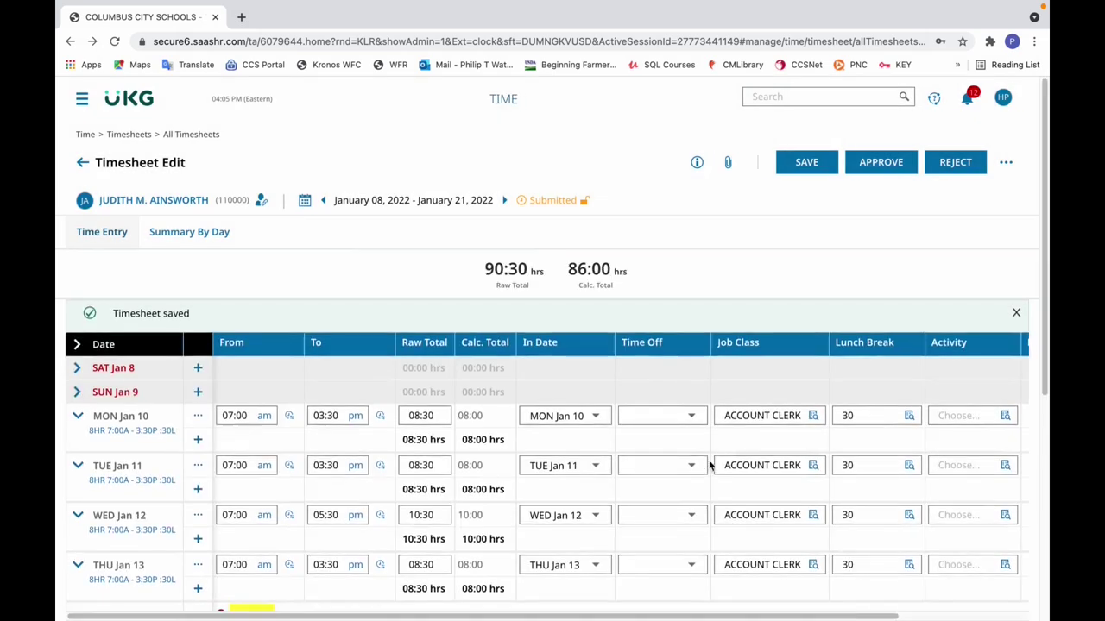
# Step: Assign the activity Convert Overtime to Comp 1.5 to the Wed Jan 12 entry, save the timesheet and open its daily summary
pyautogui.moveTo(848, 618); pyautogui.dragTo(959, 616)
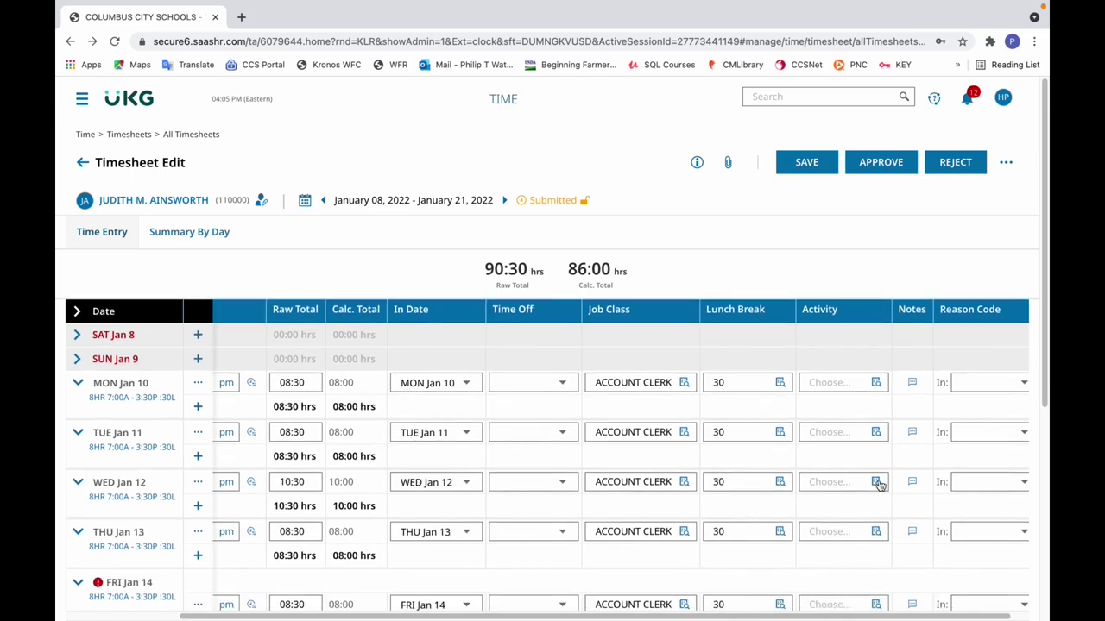
pyautogui.click(877, 483)
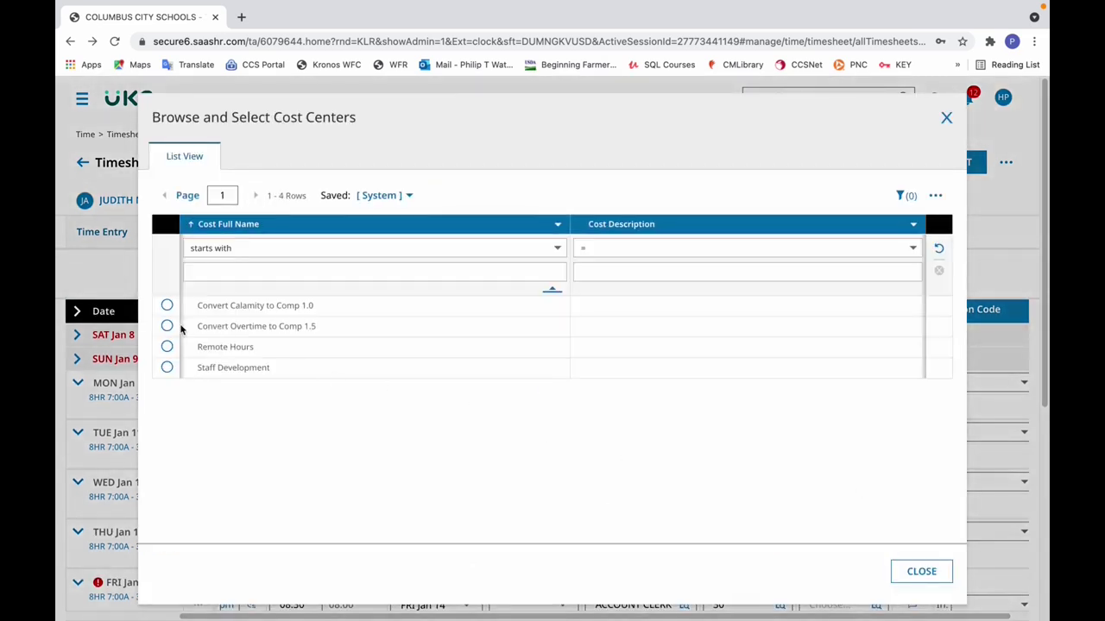
pyautogui.click(165, 326)
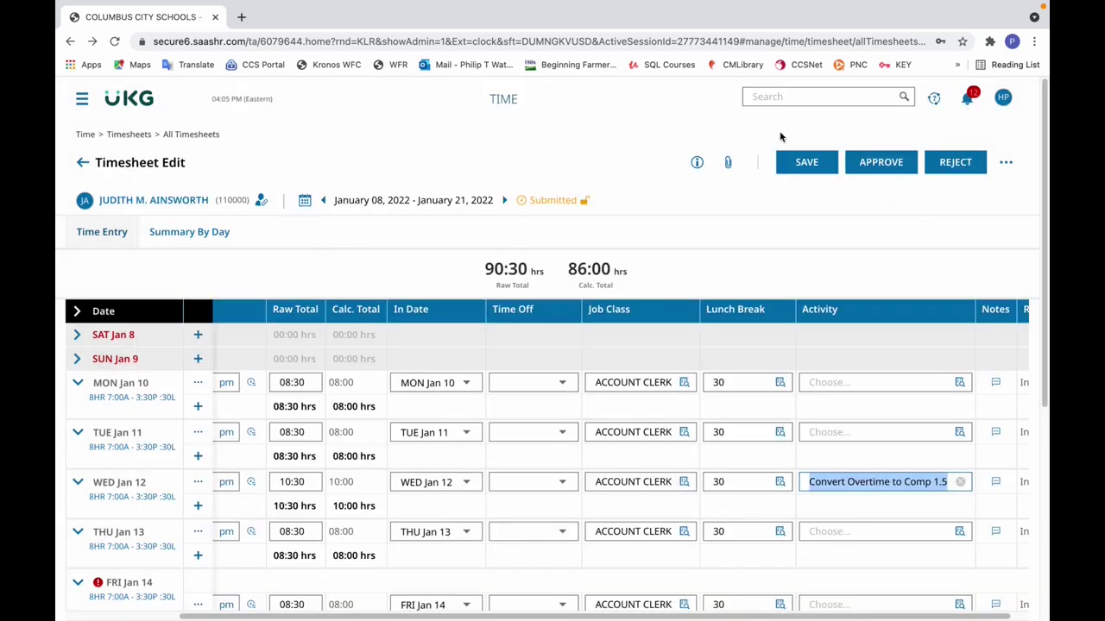
pyautogui.click(806, 162)
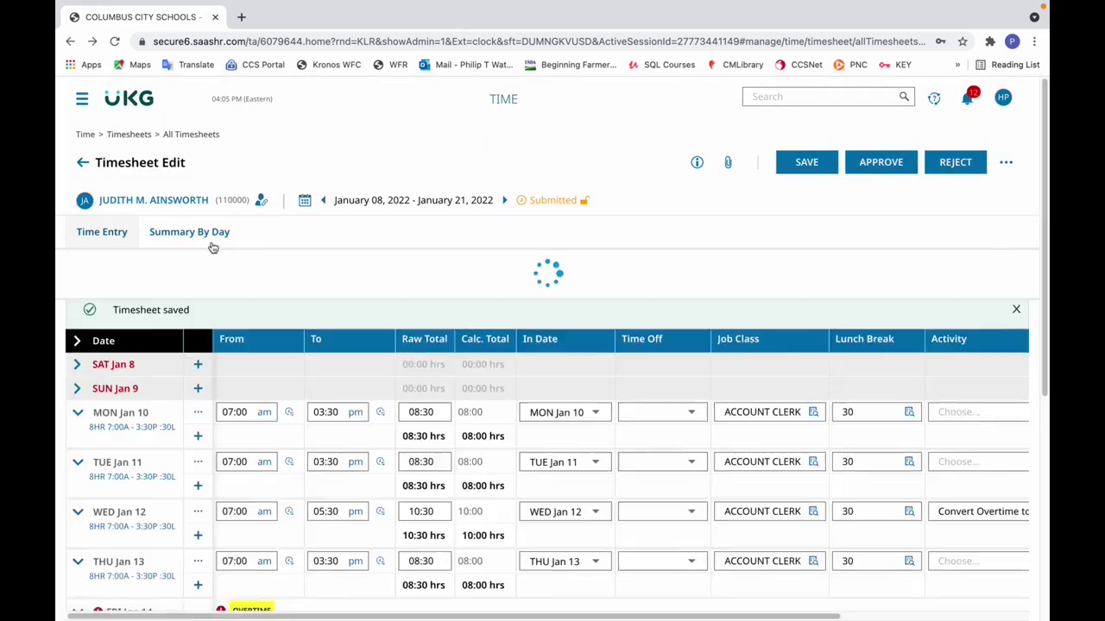
pyautogui.click(211, 244)
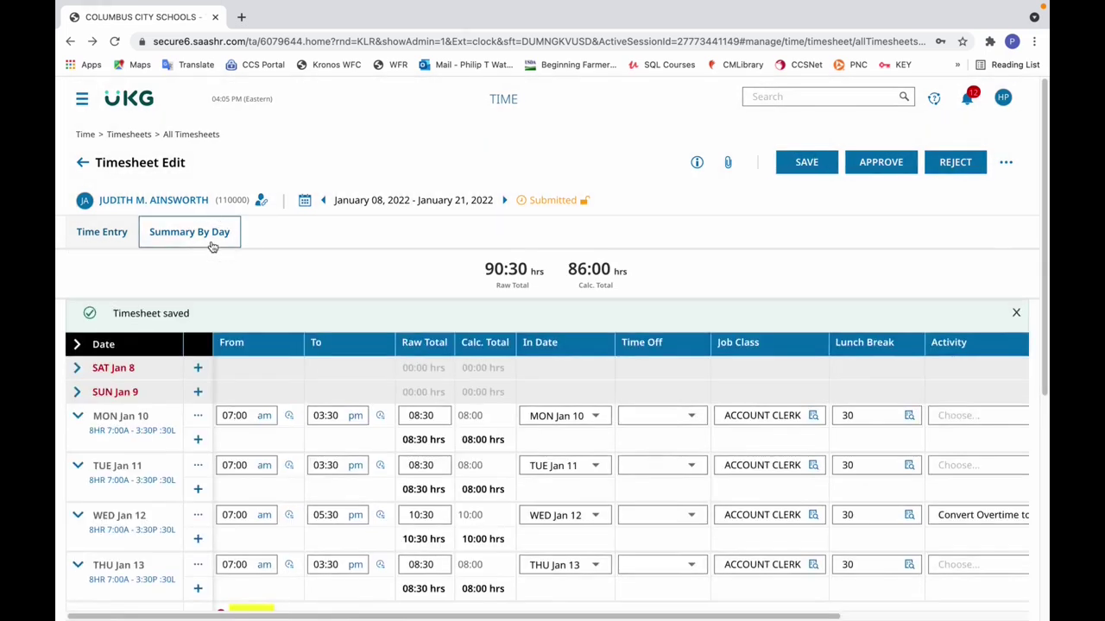
# Step: Check the hours in the daily summary, open the employee's profile and return to the timesheet
pyautogui.scroll(-2, 1042, 321)
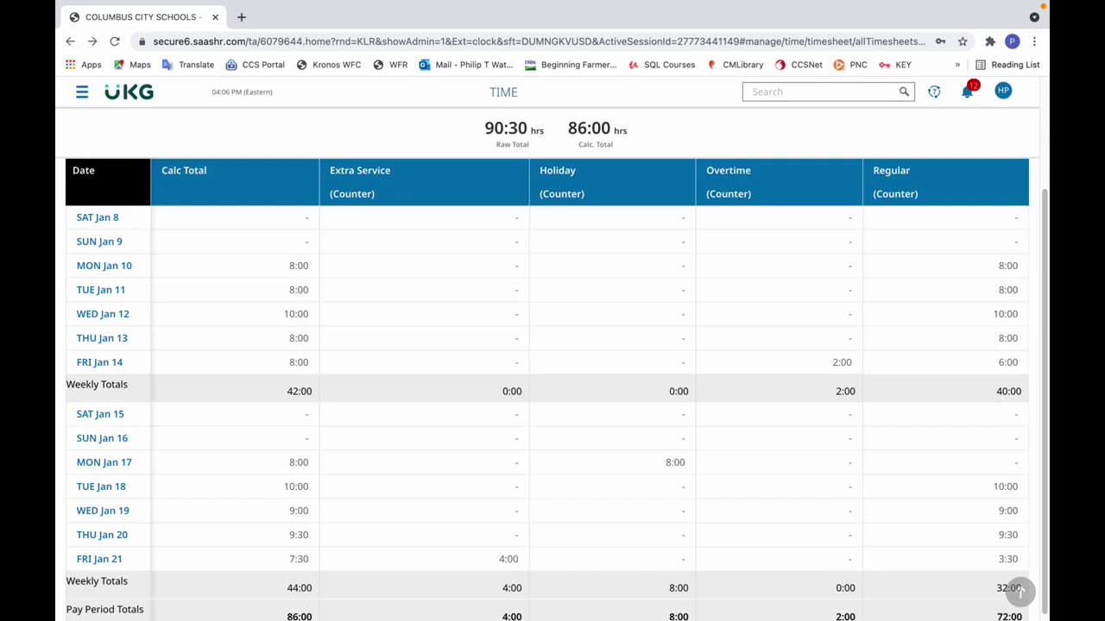
pyautogui.scroll(2, 1032, 199)
pyautogui.click(153, 200)
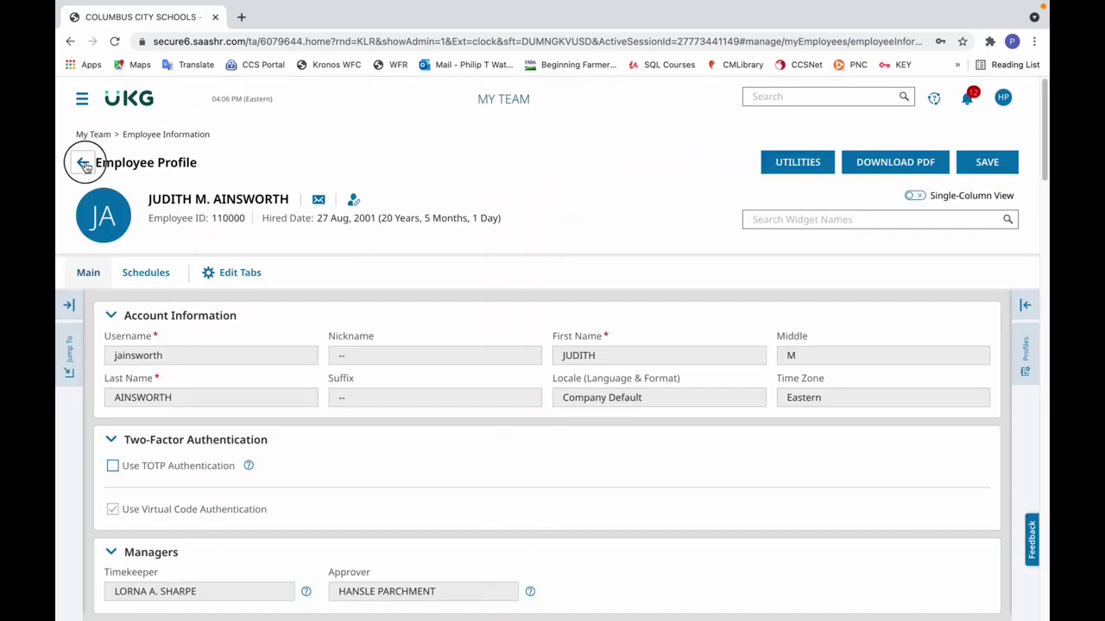
pyautogui.click(83, 162)
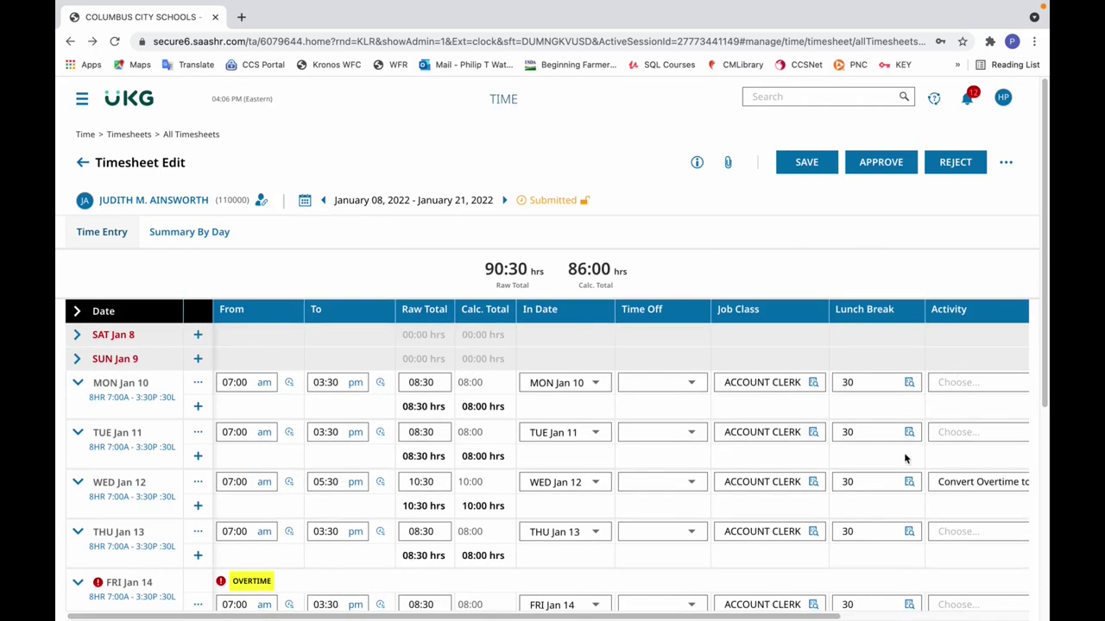
# Step: Clear the activity Convert Overtime to Comp 1.5 from the Wed Jan 12 entry
pyautogui.moveTo(822, 618)
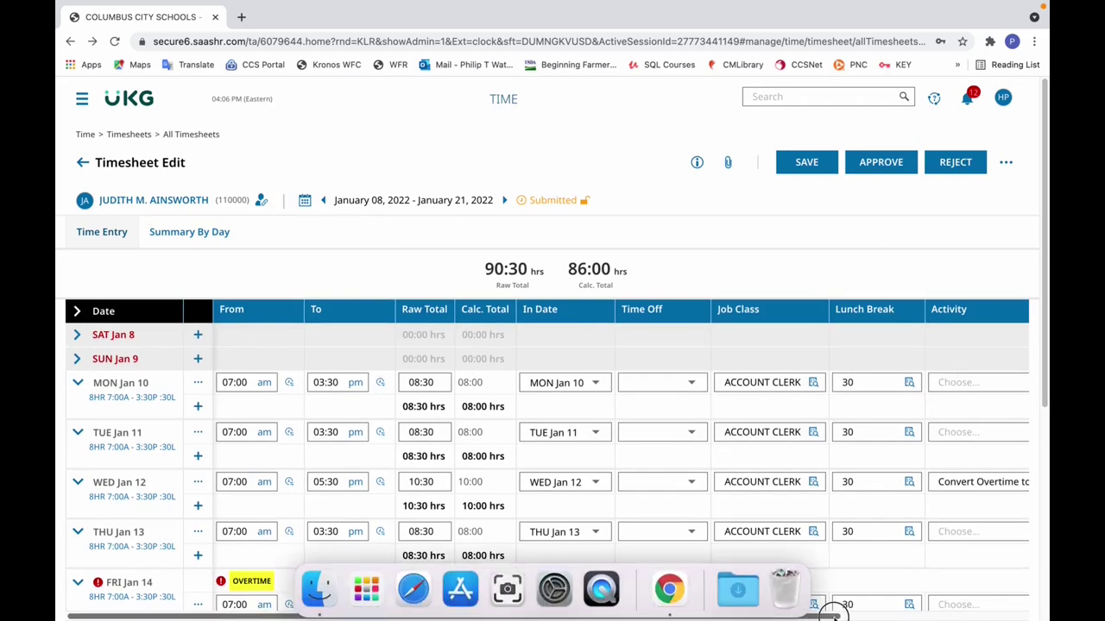
pyautogui.moveTo(835, 616); pyautogui.dragTo(956, 613)
pyautogui.click(912, 485)
pyautogui.click(933, 482)
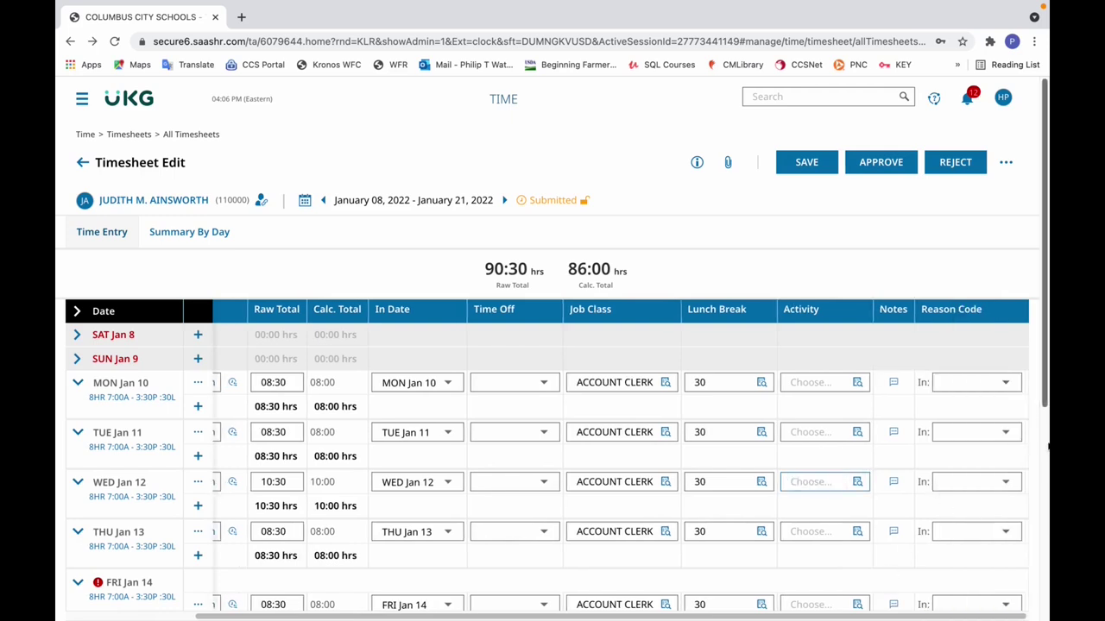
# Step: Assign the activity Convert Overtime to Comp 1.5 to the Fri Jan 14 entry and save the timesheet
pyautogui.scroll(-2, 1041, 414)
pyautogui.scroll(-3, 1042, 414)
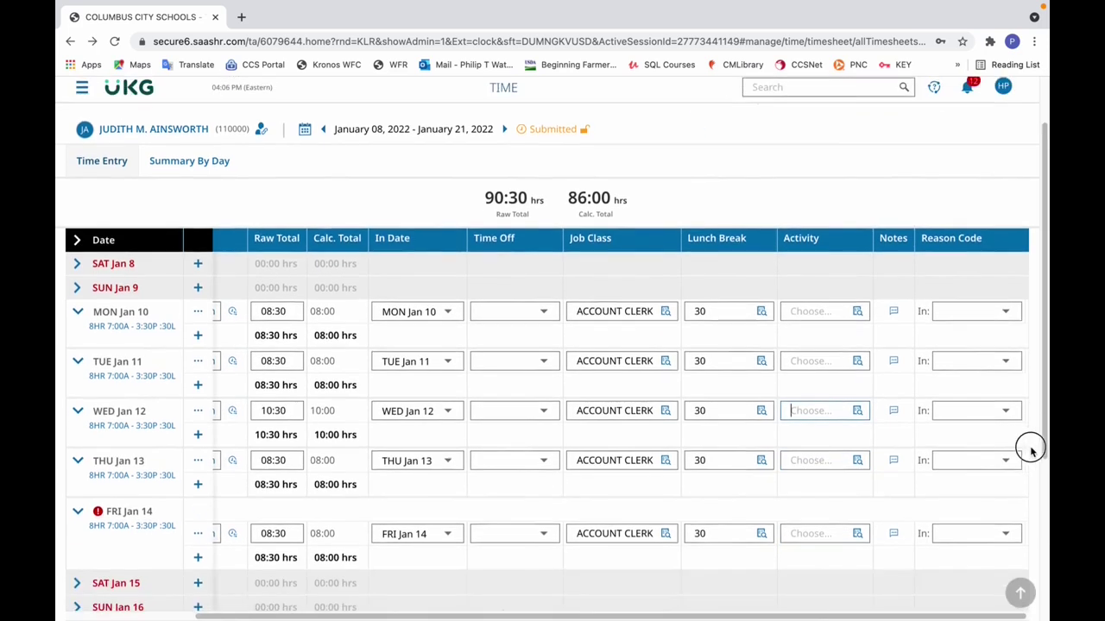
pyautogui.moveTo(704, 616); pyautogui.dragTo(955, 604)
pyautogui.click(859, 510)
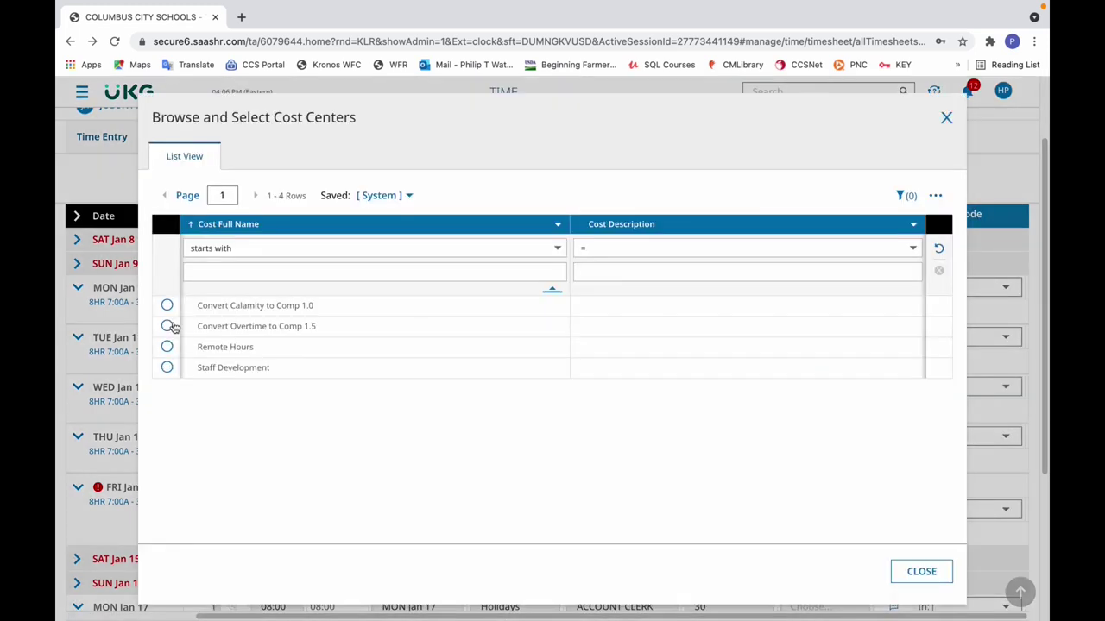
pyautogui.click(169, 324)
pyautogui.scroll(2, 1046, 128)
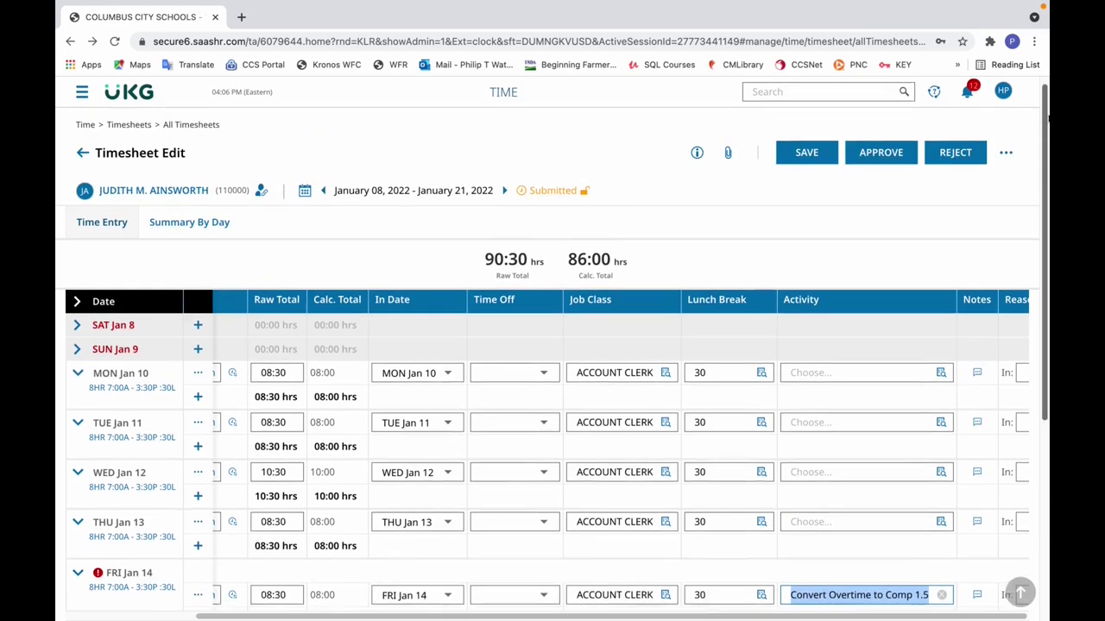
pyautogui.click(803, 164)
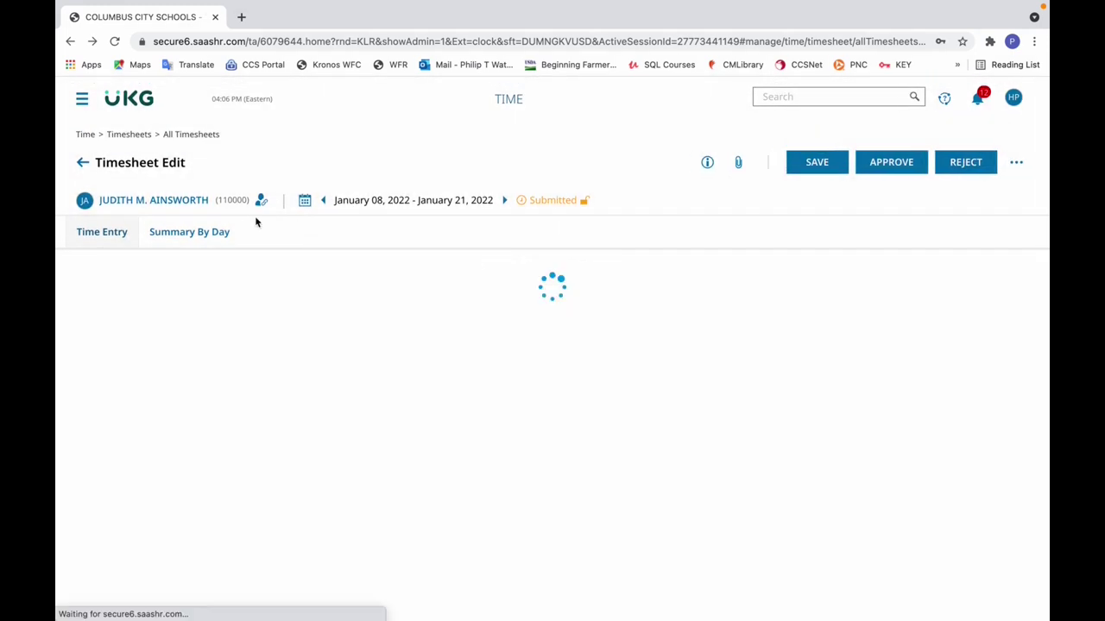
# Step: Check the Comp1.5 hours for Fri Jan 14 in the daily summary and review the pay period's time entries
pyautogui.click(214, 233)
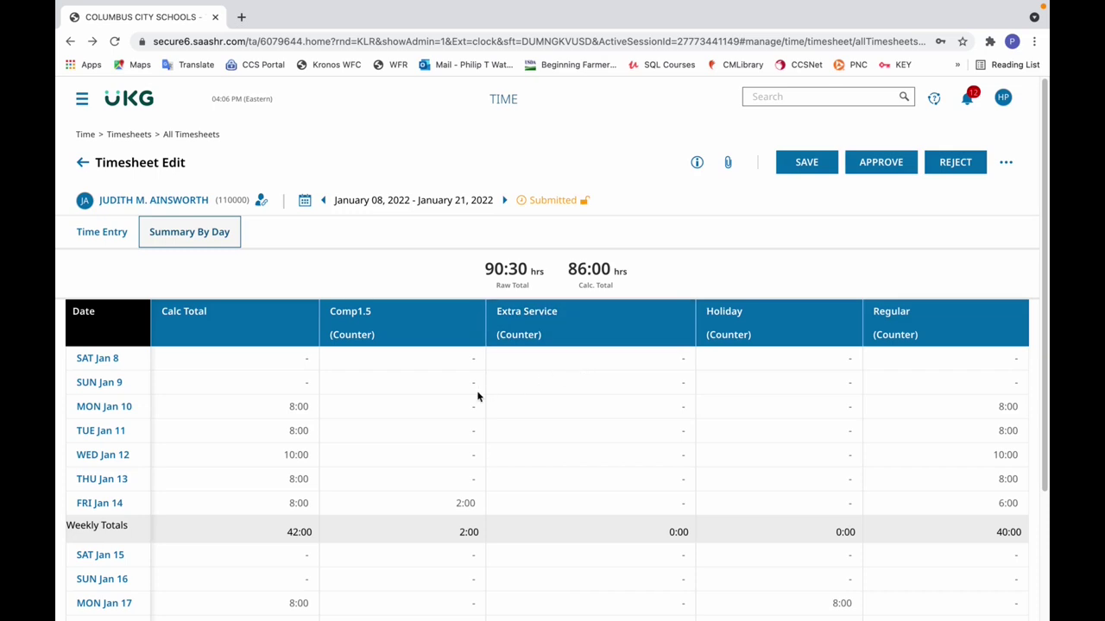
pyautogui.click(108, 232)
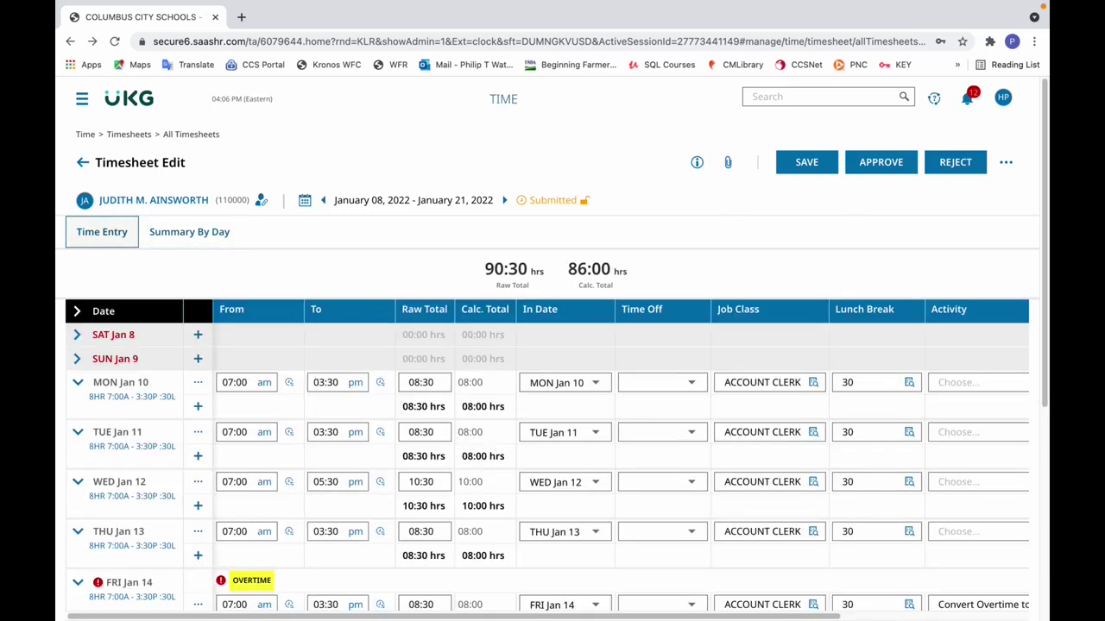
pyautogui.scroll(-5, 269, 391)
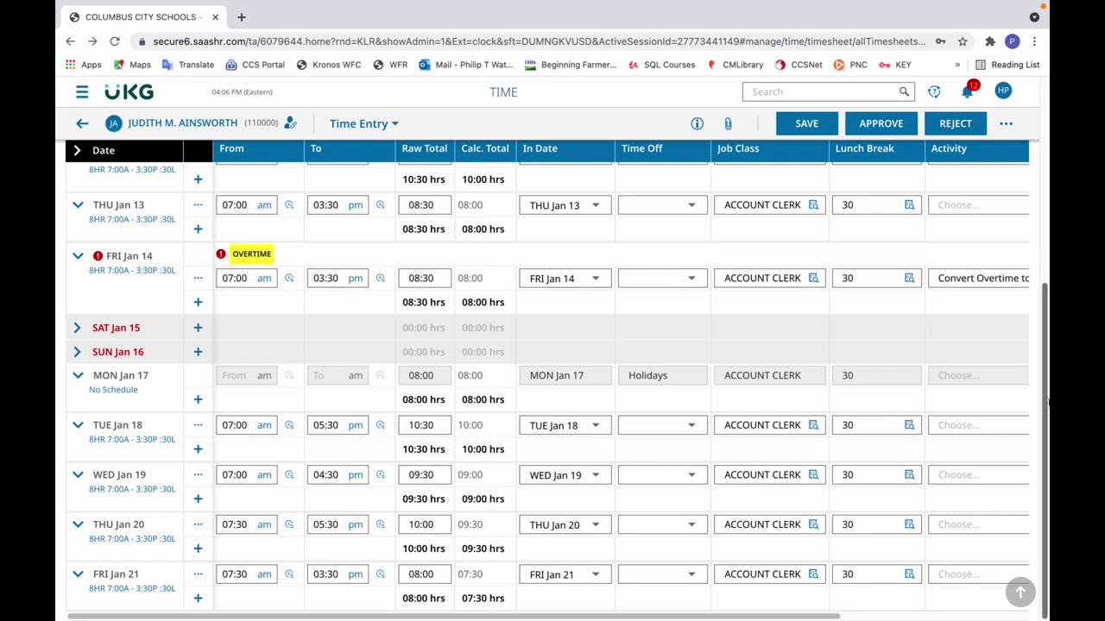
pyautogui.moveTo(1045, 400); pyautogui.dragTo(1036, 178)
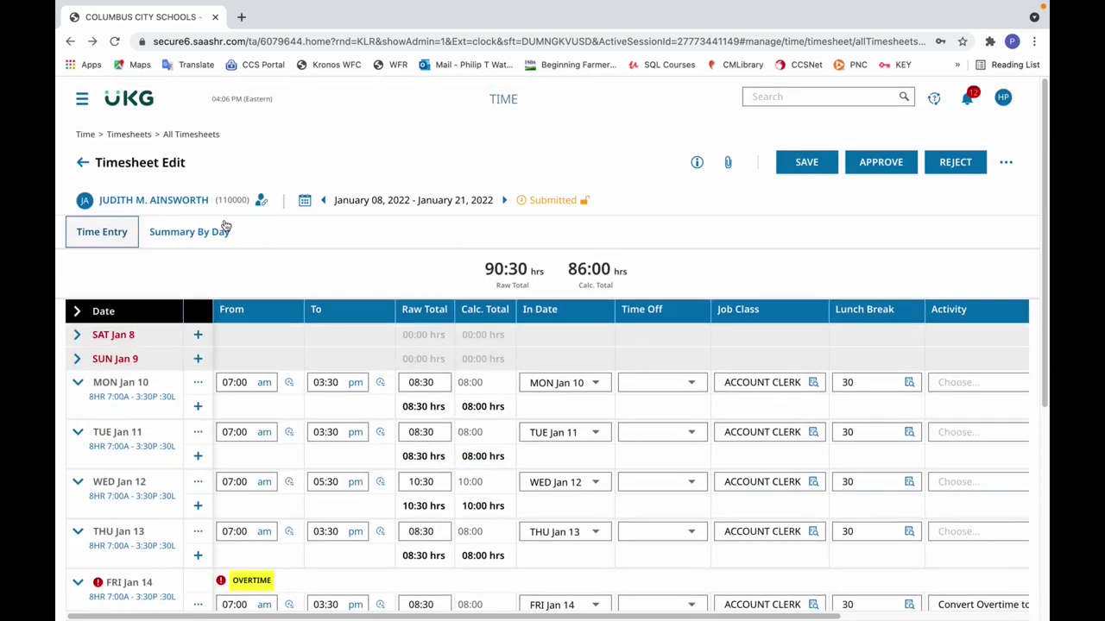
# Step: Examine the weekly and pay period totals in the daily summary and compare them with the time entries through Fri Jan 21
pyautogui.click(203, 230)
pyautogui.moveTo(1041, 302); pyautogui.dragTo(1025, 490)
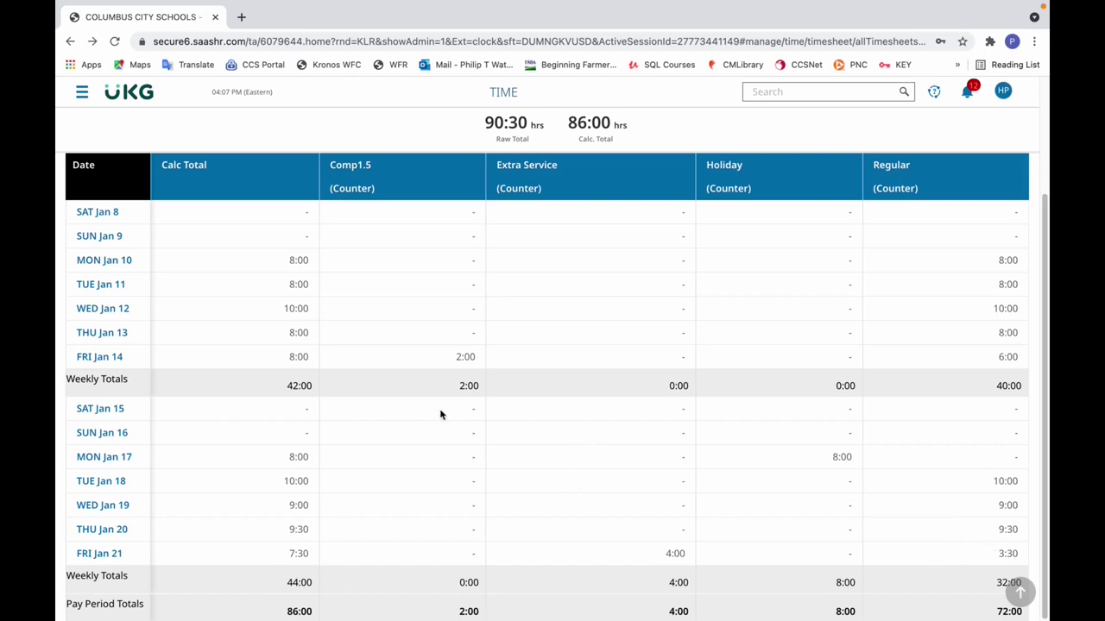
pyautogui.scroll(3, 445, 196)
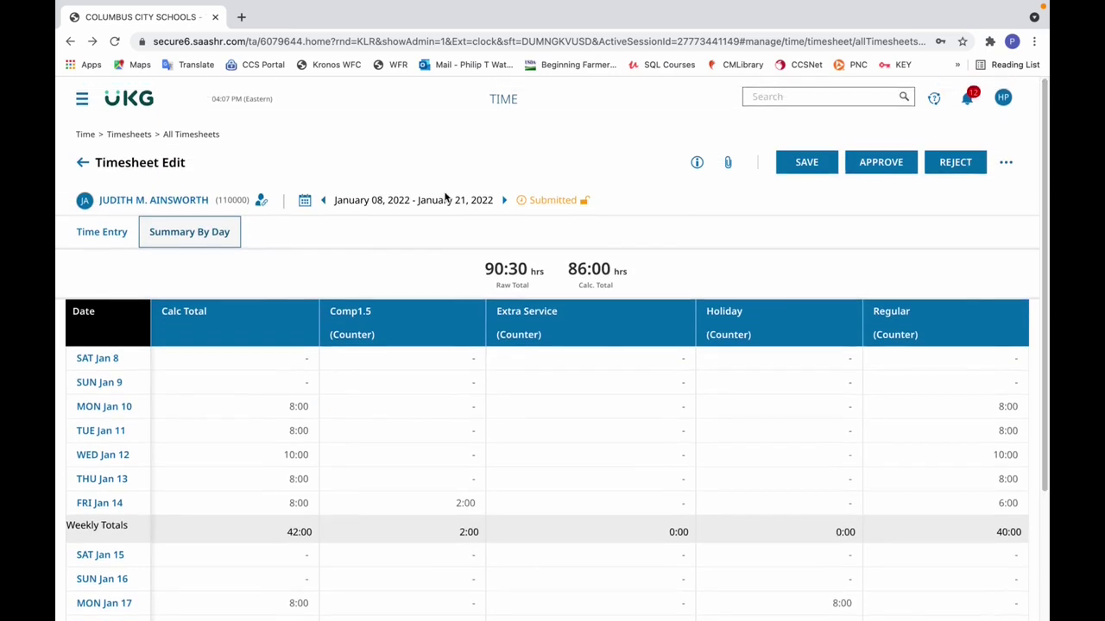
pyautogui.scroll(-2, 949, 406)
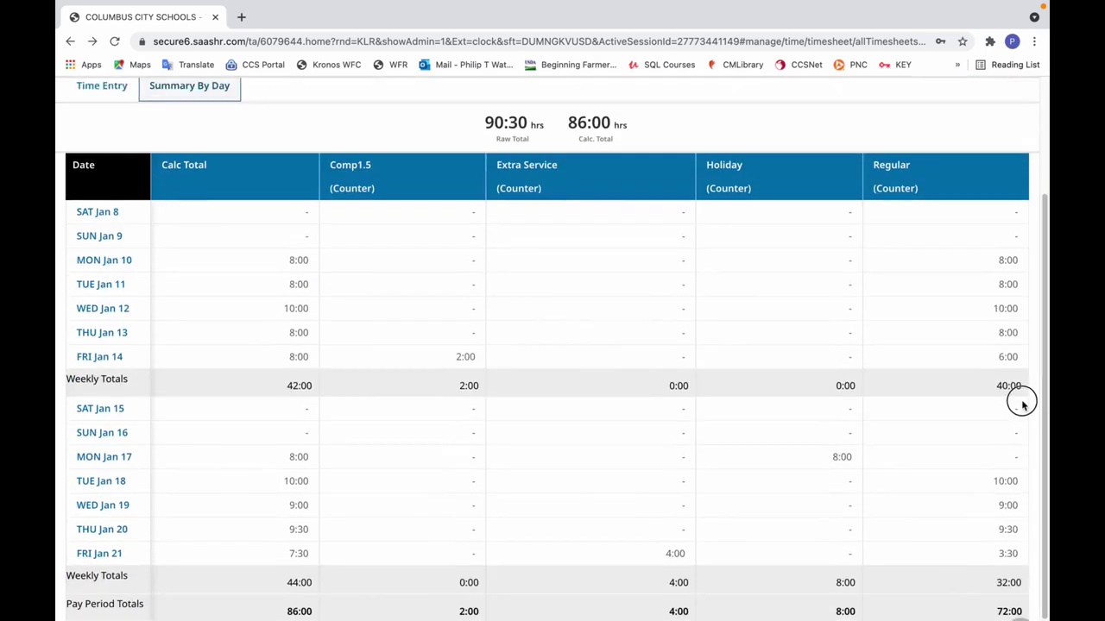
pyautogui.moveTo(1044, 328); pyautogui.dragTo(1045, 178)
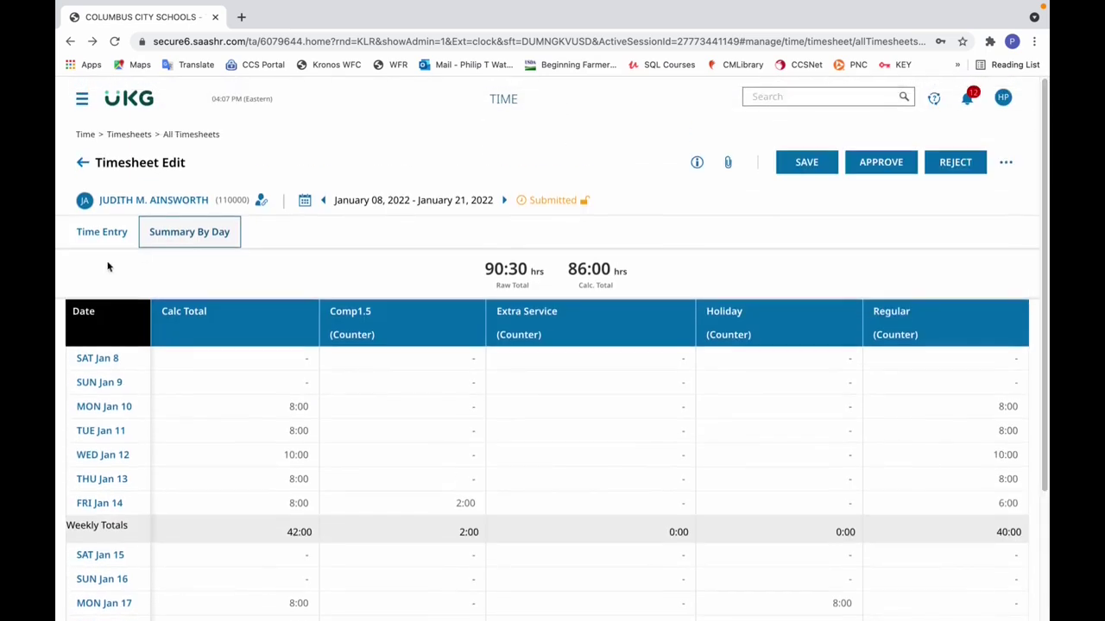
pyautogui.click(103, 233)
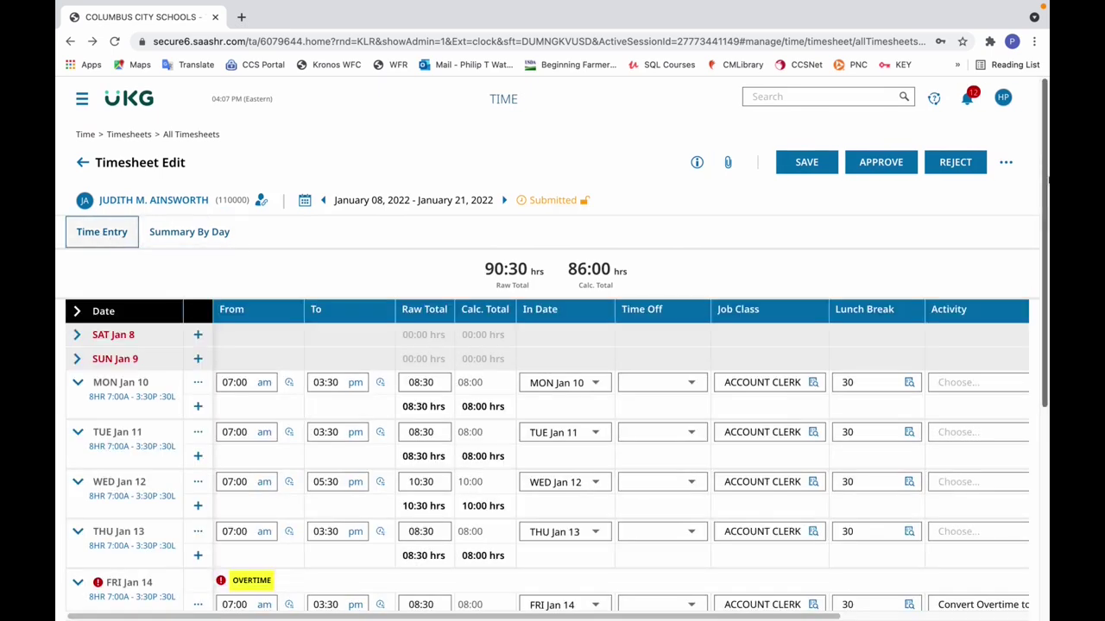
pyautogui.moveTo(1045, 177); pyautogui.dragTo(1031, 400)
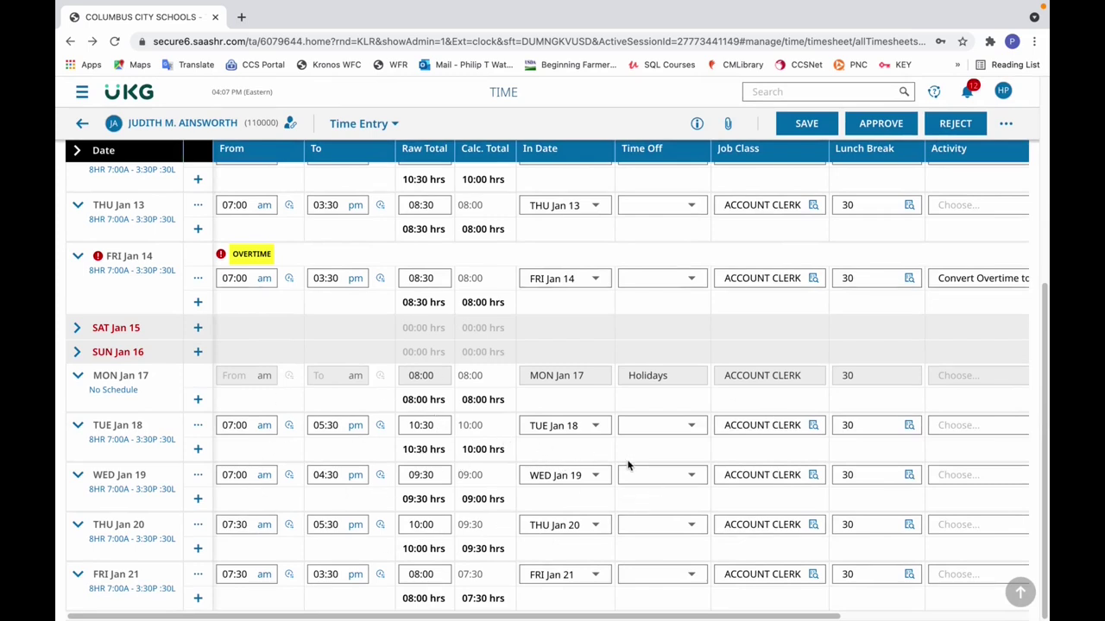
pyautogui.moveTo(1045, 293); pyautogui.dragTo(1040, 113)
# Step: Open the next pay period's timesheet, January 22 to February 04, 2022, and review the Wed Jan 26 calamity pay and worked entries
pyautogui.click(506, 151)
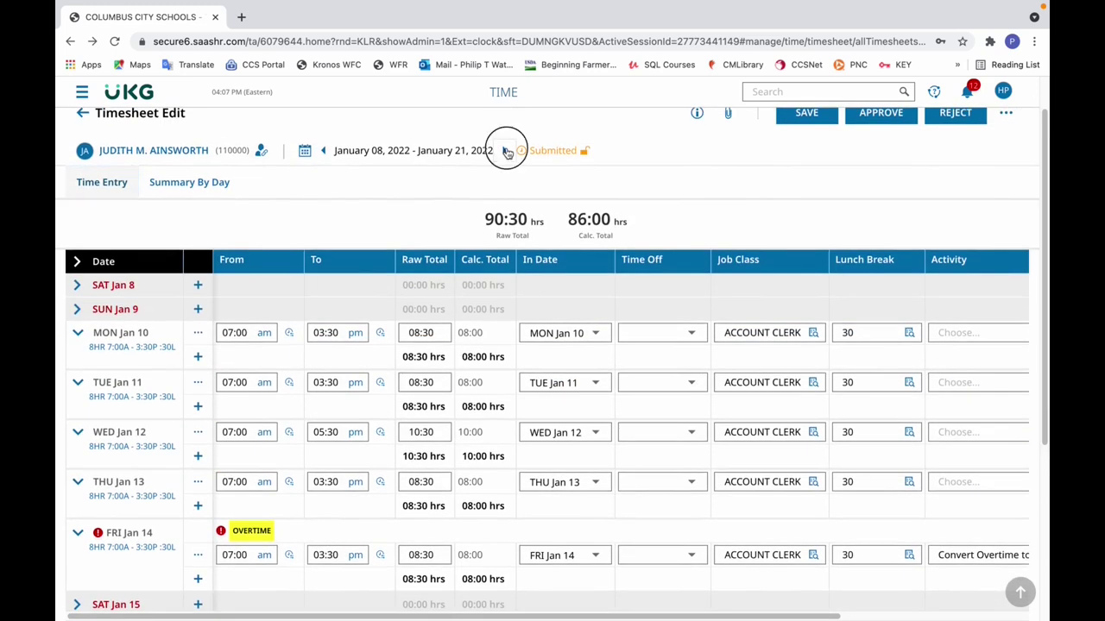
pyautogui.scroll(-2, 810, 345)
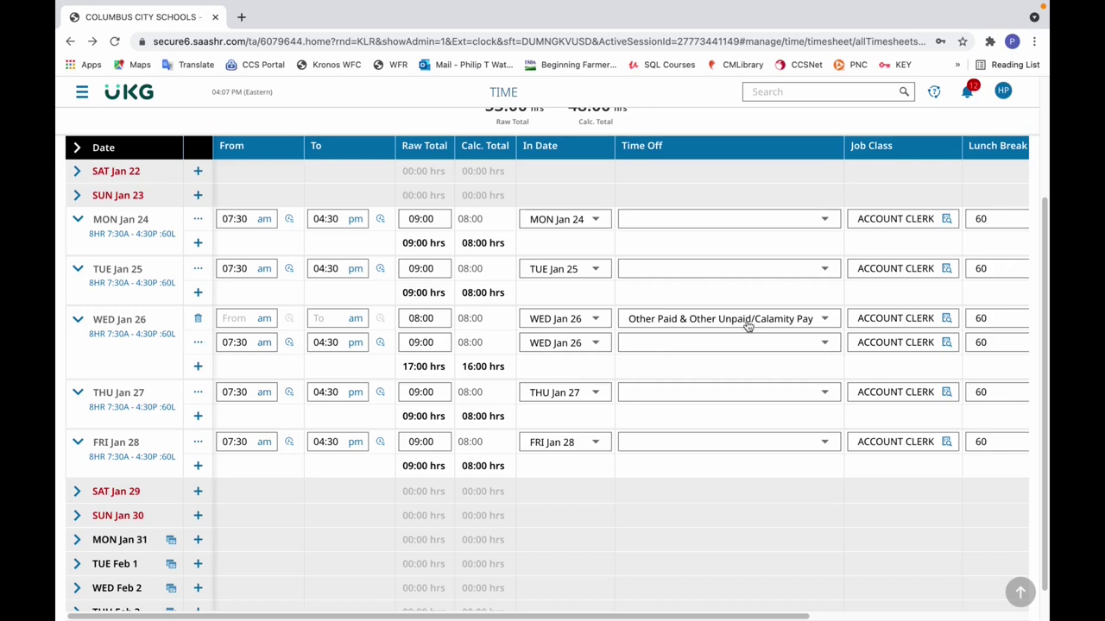
pyautogui.moveTo(749, 618); pyautogui.dragTo(994, 611)
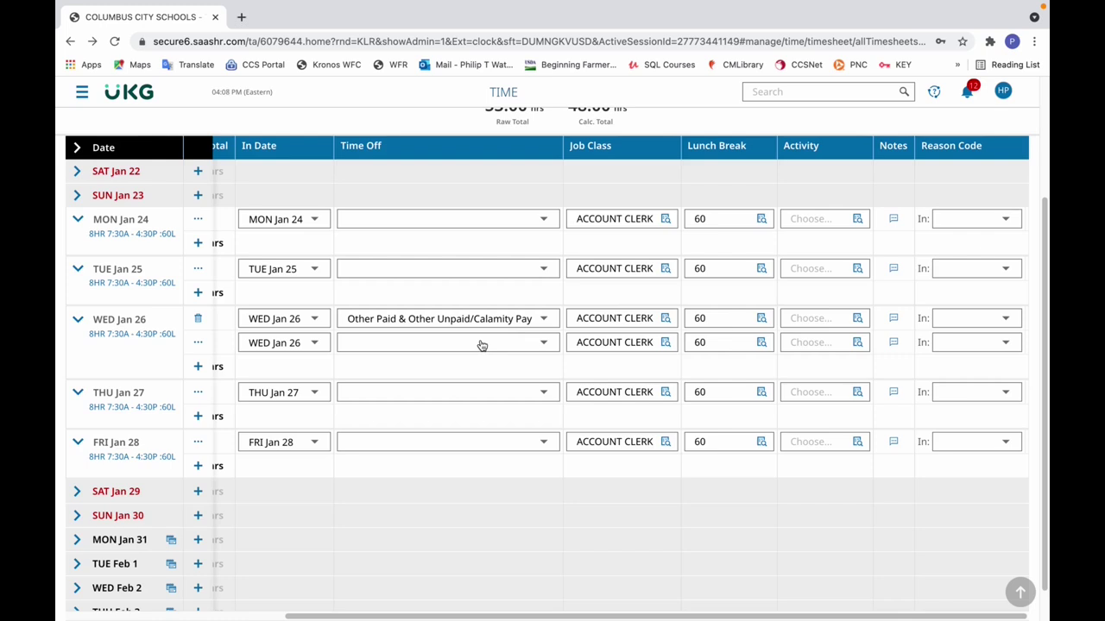
# Step: Assign the activity Convert Calamity to Comp 1.0 to the worked Wed Jan 26 entry, save the timesheet and open its daily summary
pyautogui.click(858, 343)
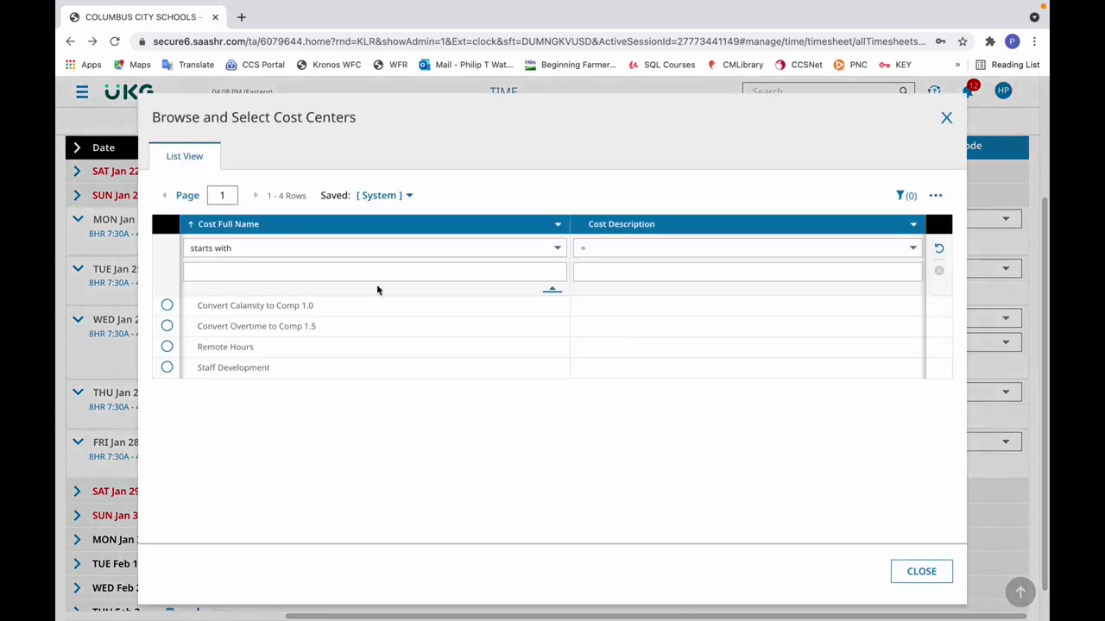
pyautogui.click(166, 305)
pyautogui.scroll(3, 1048, 102)
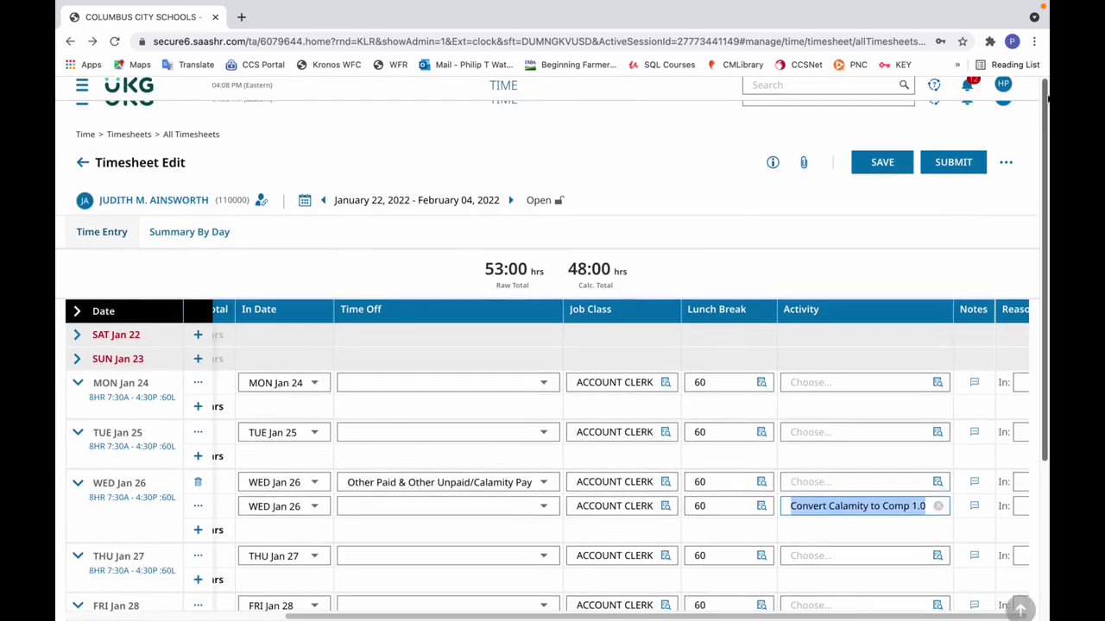
pyautogui.click(882, 162)
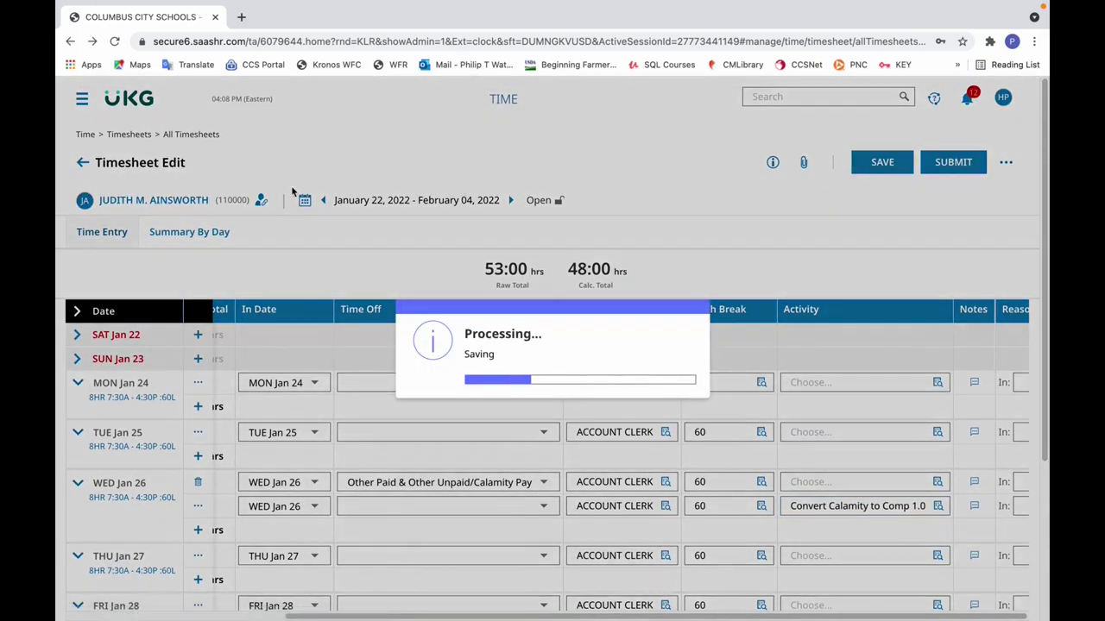
pyautogui.click(182, 233)
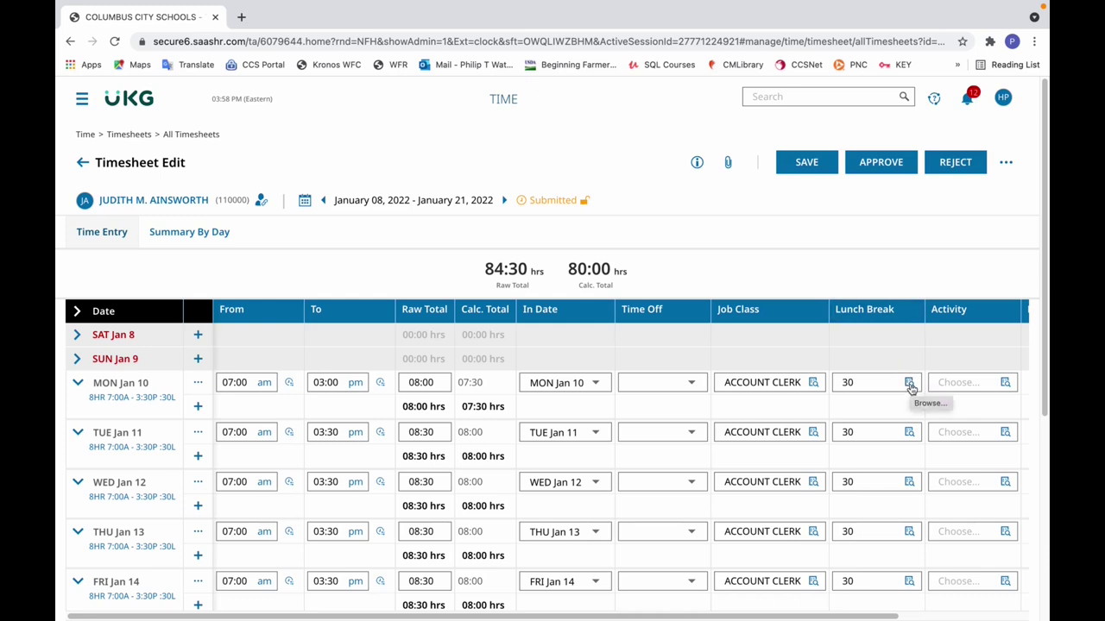
# Step: Set the lunch break of the Mon Jan 10 entry to 0 in the January 08 to January 21 timesheet and save it
pyautogui.click(909, 384)
pyautogui.click(166, 306)
pyautogui.click(785, 172)
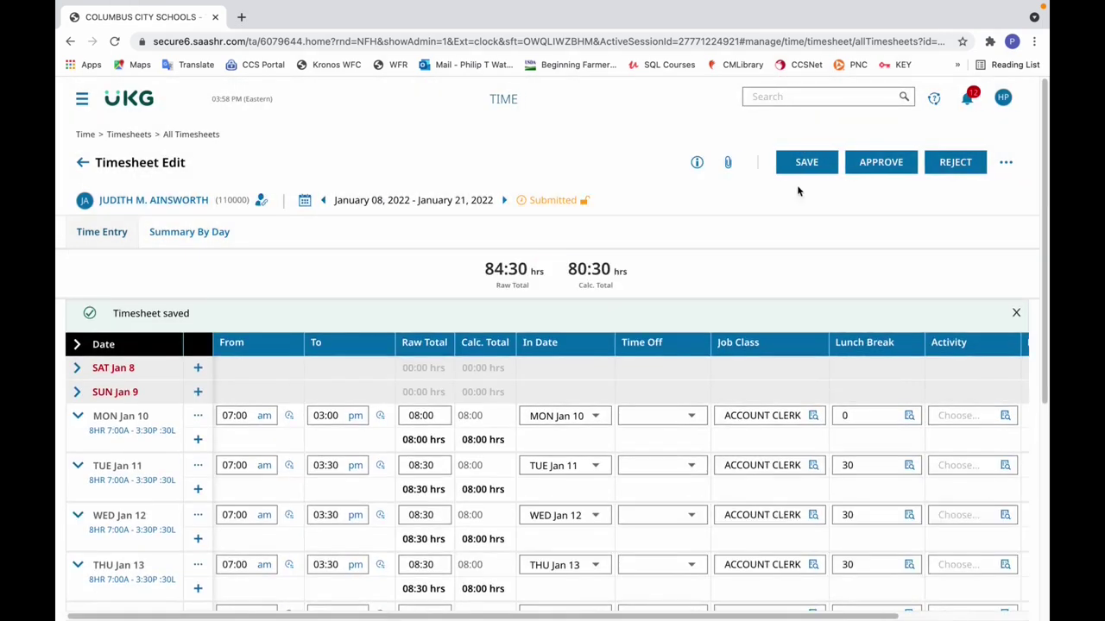
# Step: Set the lunch break of the Tue Jan 18 entry to 60 and save the timesheet
pyautogui.scroll(-4, 1026, 345)
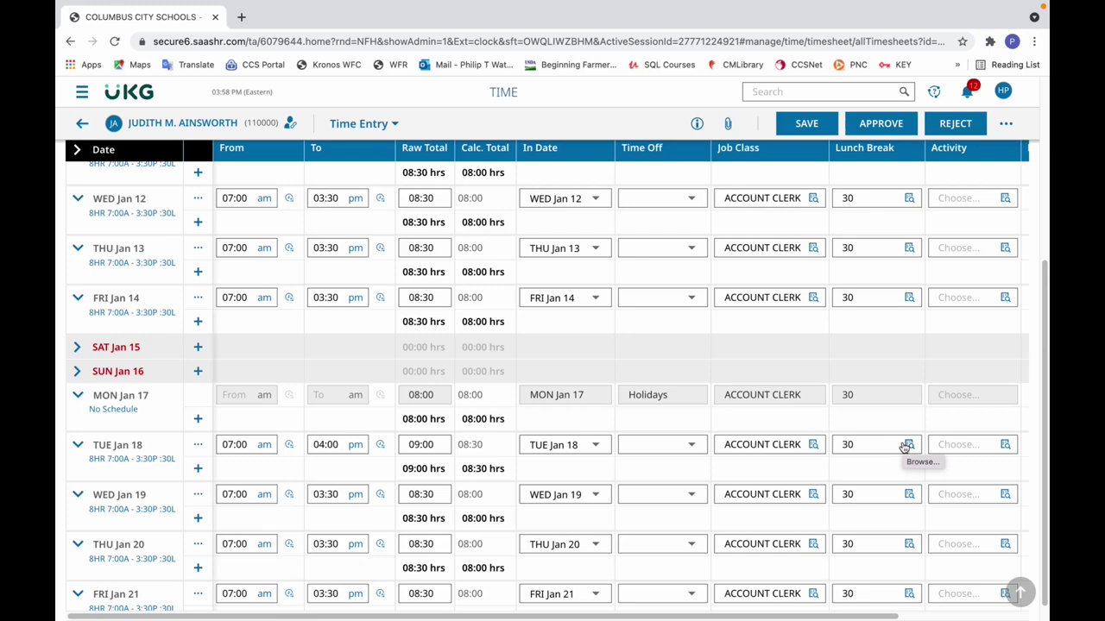
pyautogui.click(906, 445)
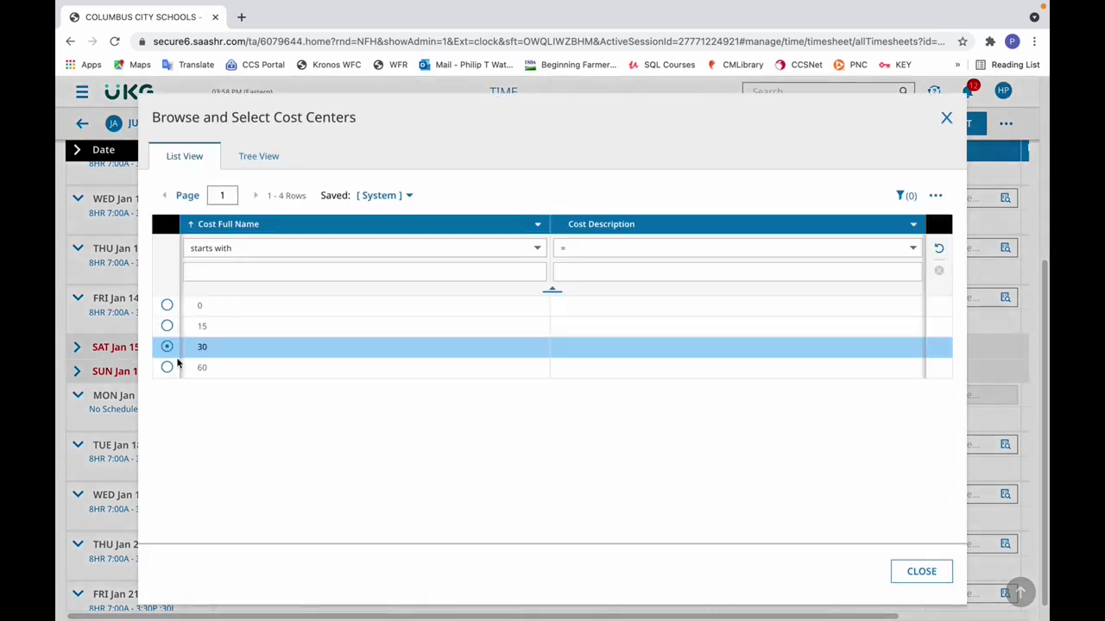
pyautogui.click(168, 369)
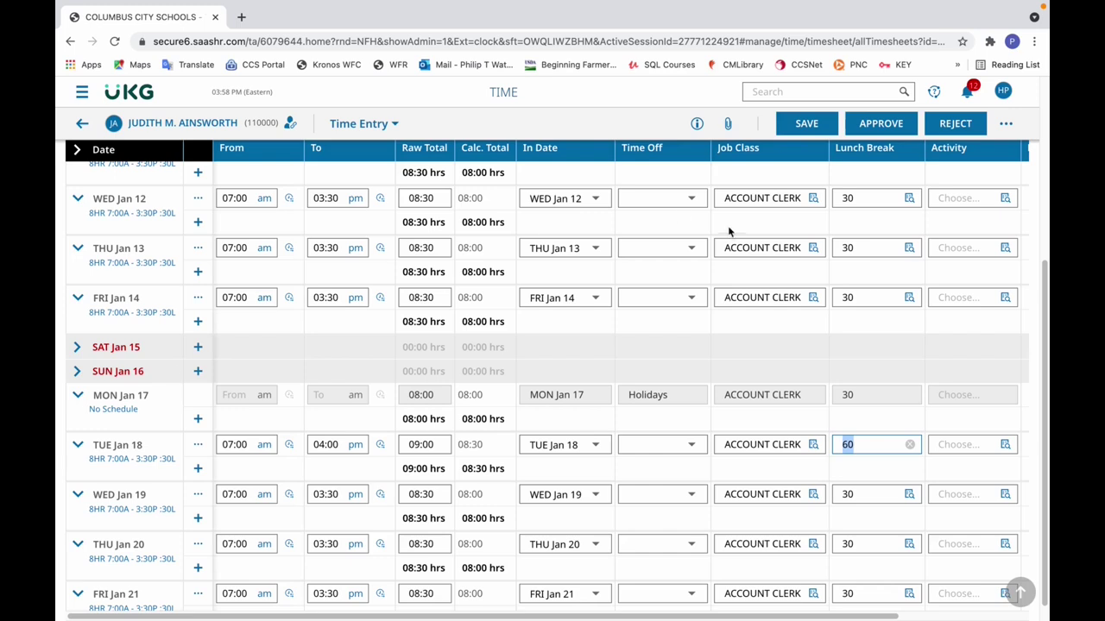
pyautogui.click(806, 126)
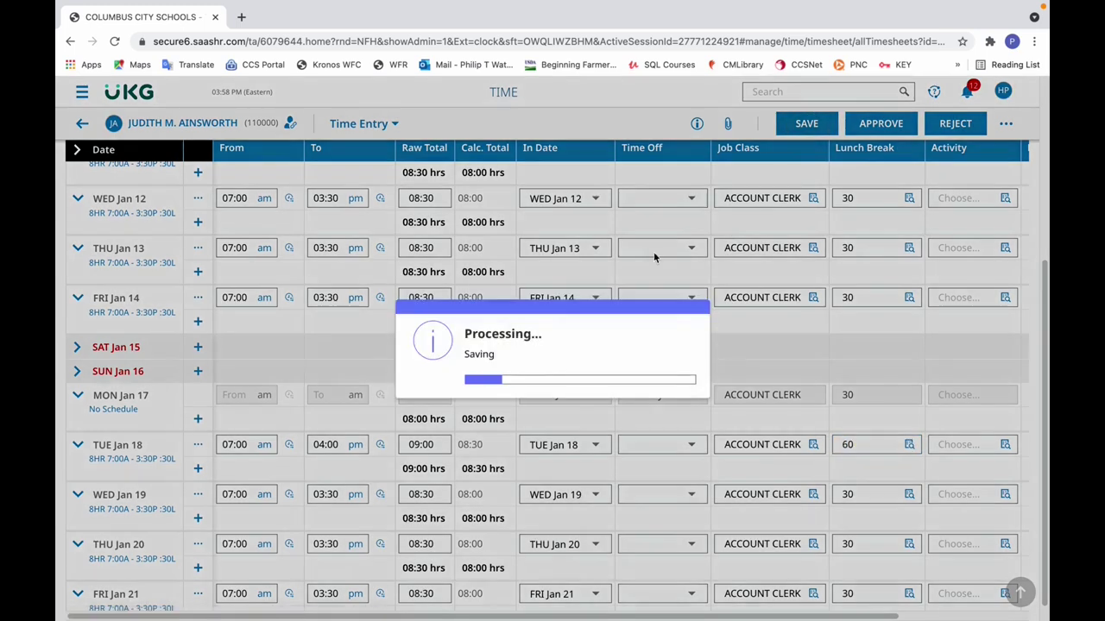
# Step: Check the calculated hours for Tue Jan 18 and view the lunch break options available for that entry
pyautogui.scroll(-5, 1024, 399)
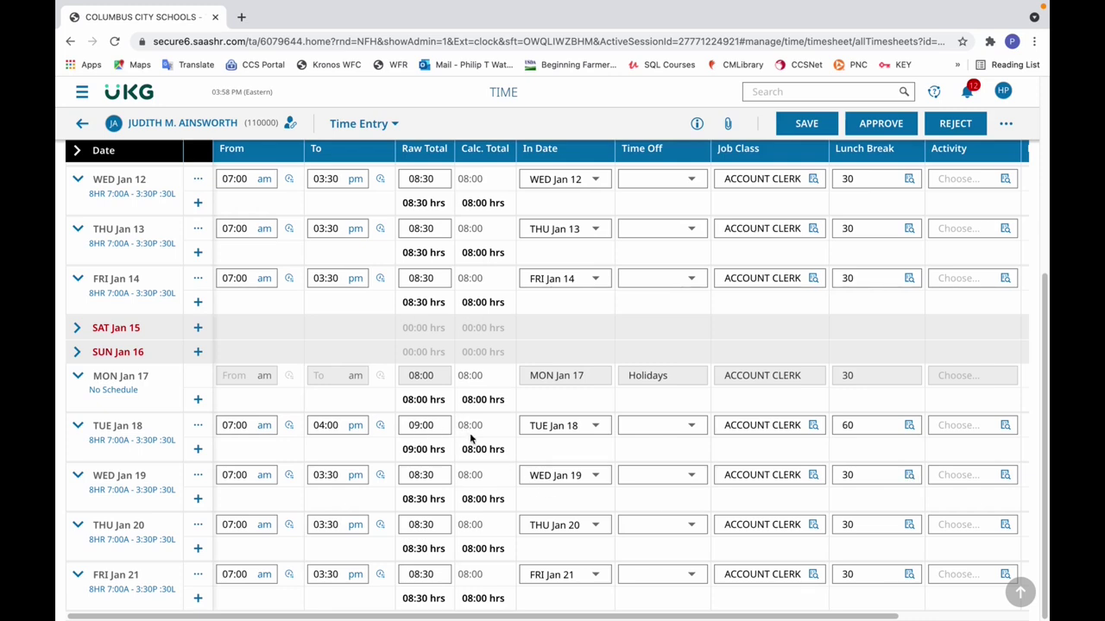
pyautogui.click(908, 428)
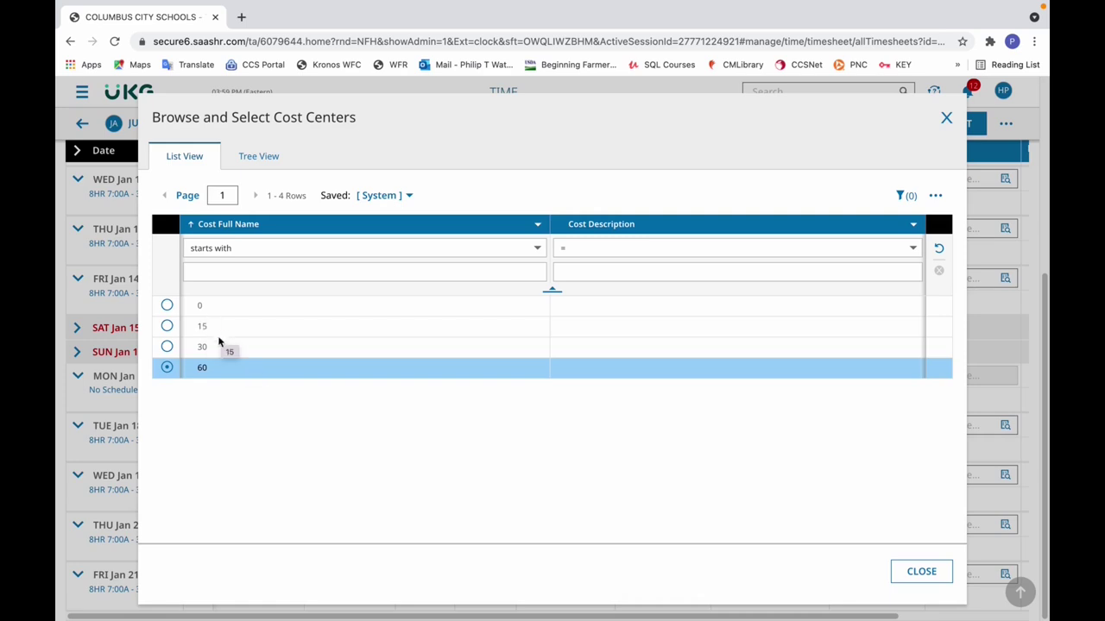
pyautogui.click(919, 572)
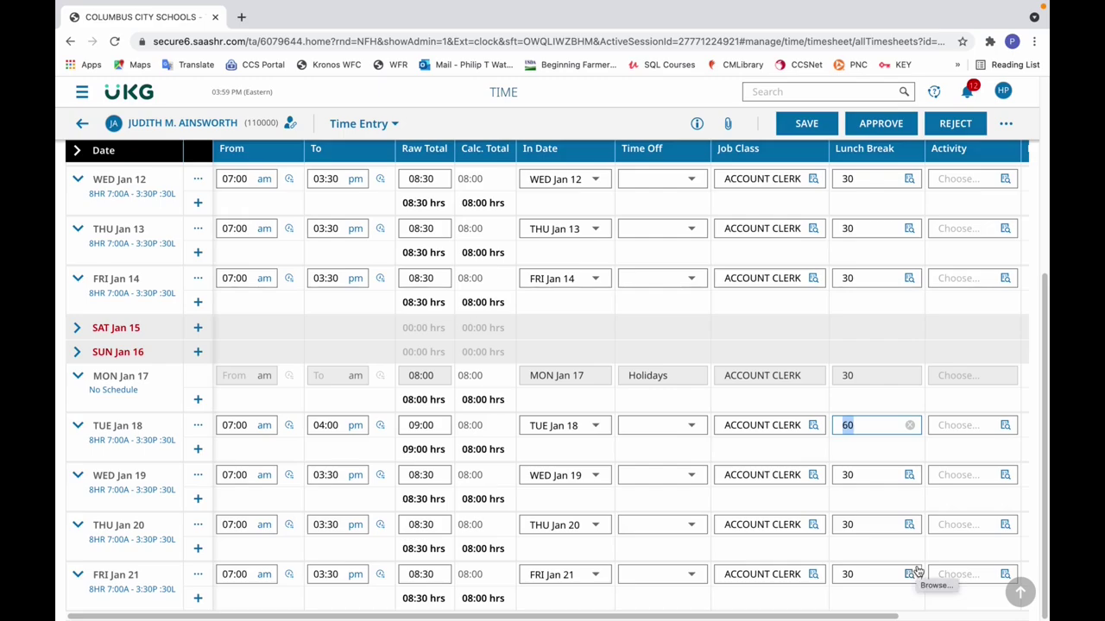
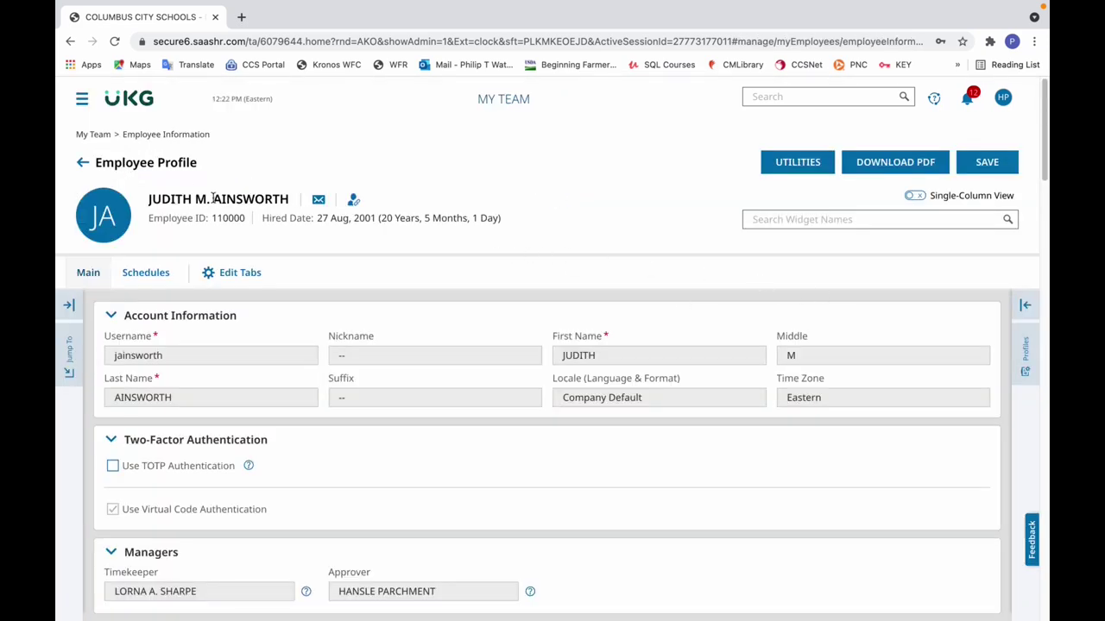
# Step: Show 200 work schedule profiles per page and assign 8HR 7:30A - 4:30P :60L as the employee's work schedule
pyautogui.click(1033, 359)
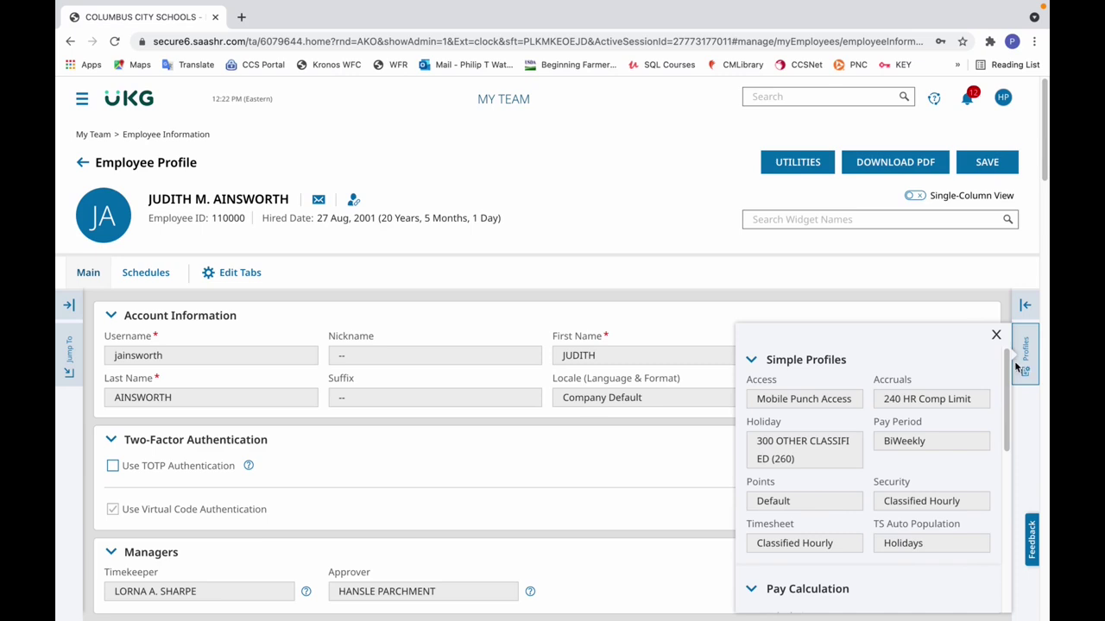
pyautogui.moveTo(1010, 358); pyautogui.dragTo(998, 524)
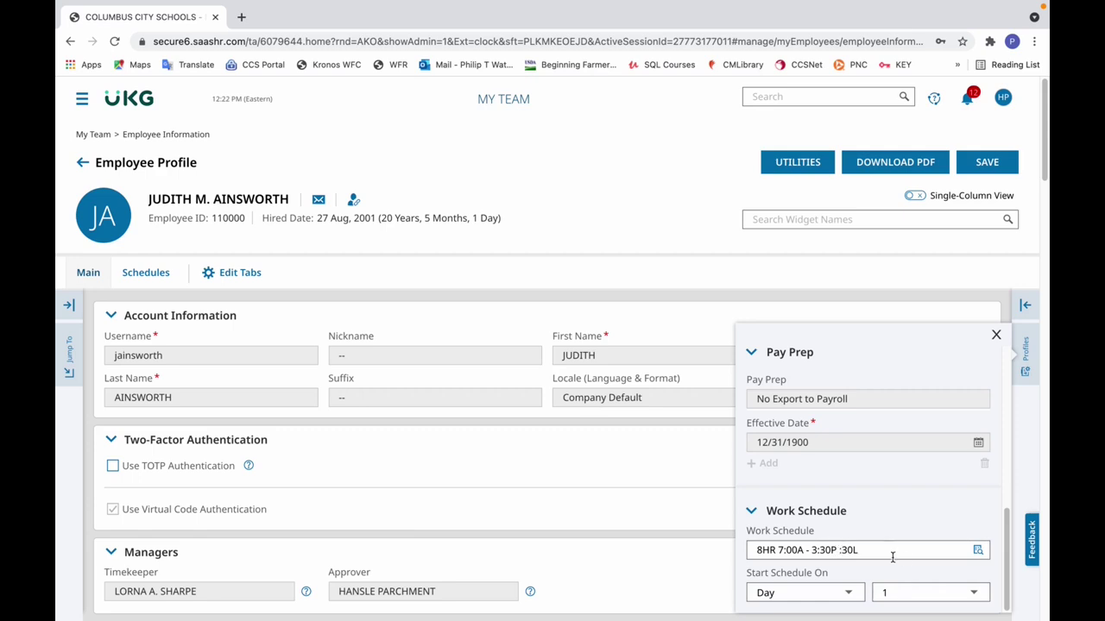
pyautogui.click(978, 553)
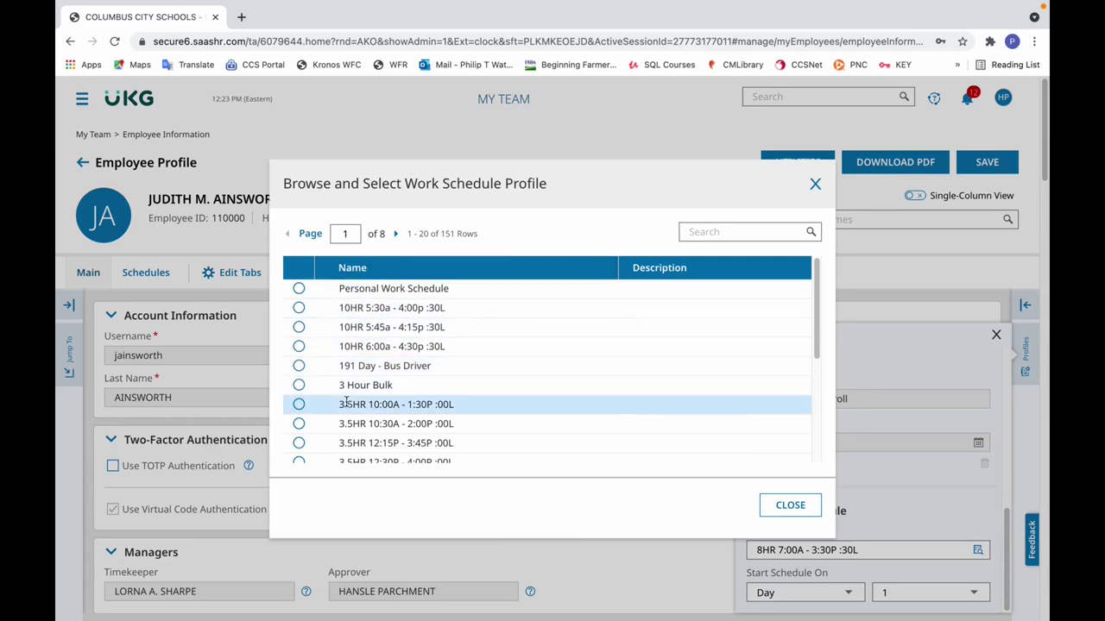
pyautogui.moveTo(819, 294); pyautogui.dragTo(812, 391)
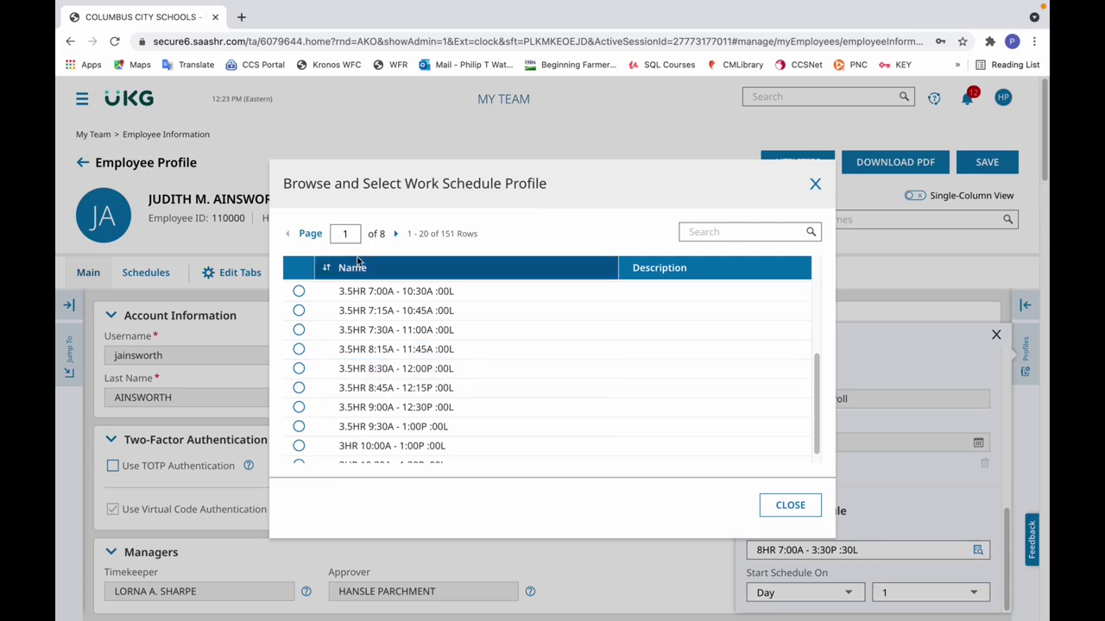
pyautogui.click(310, 239)
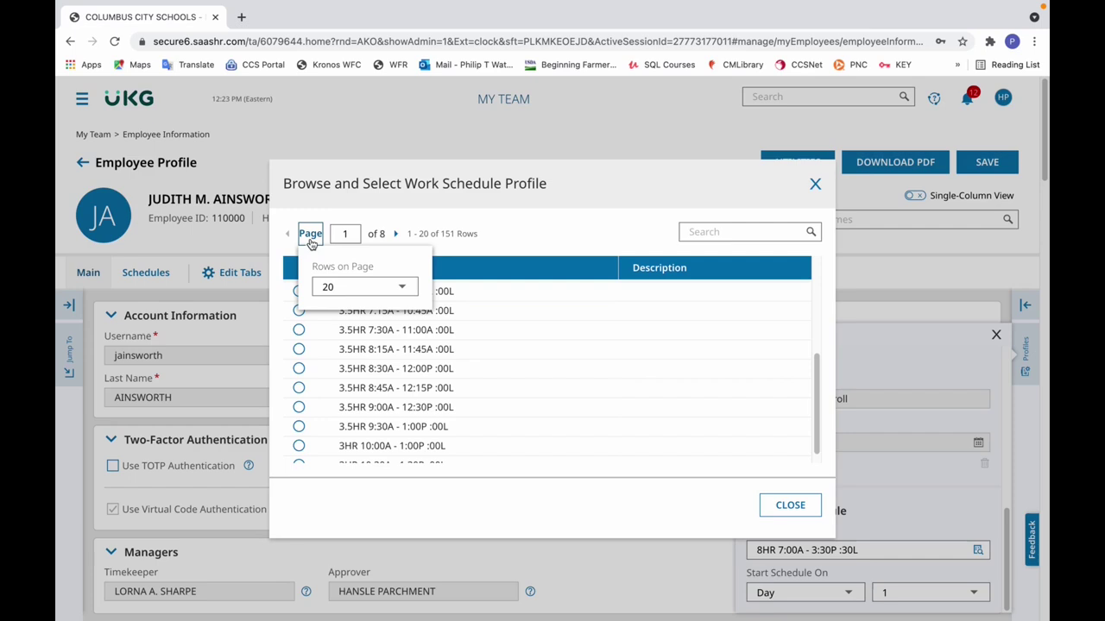
pyautogui.click(335, 290)
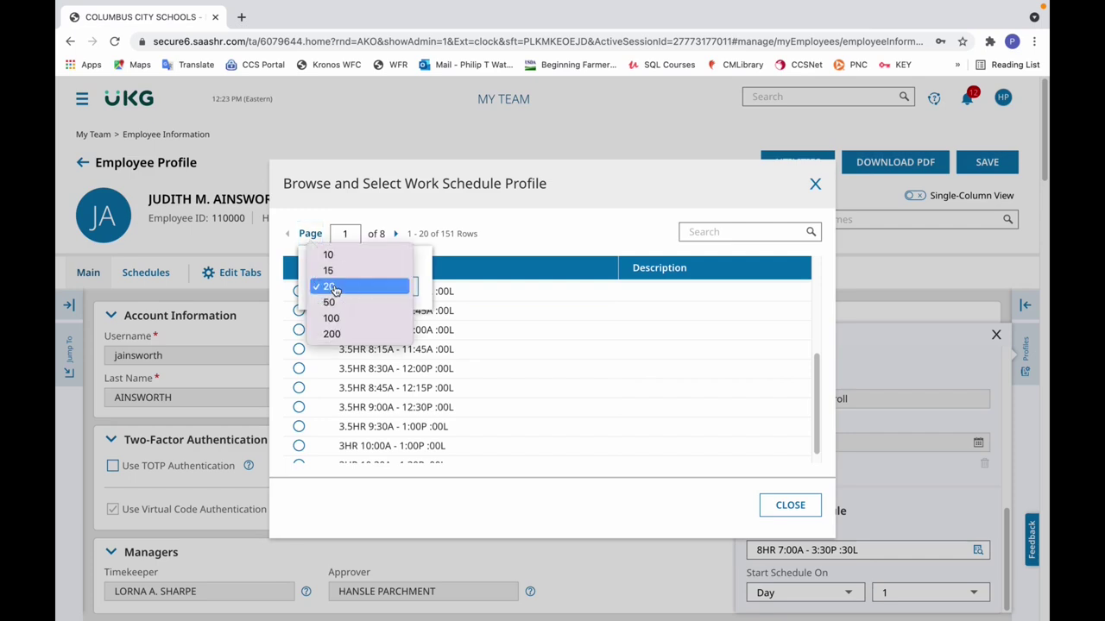
pyautogui.click(334, 334)
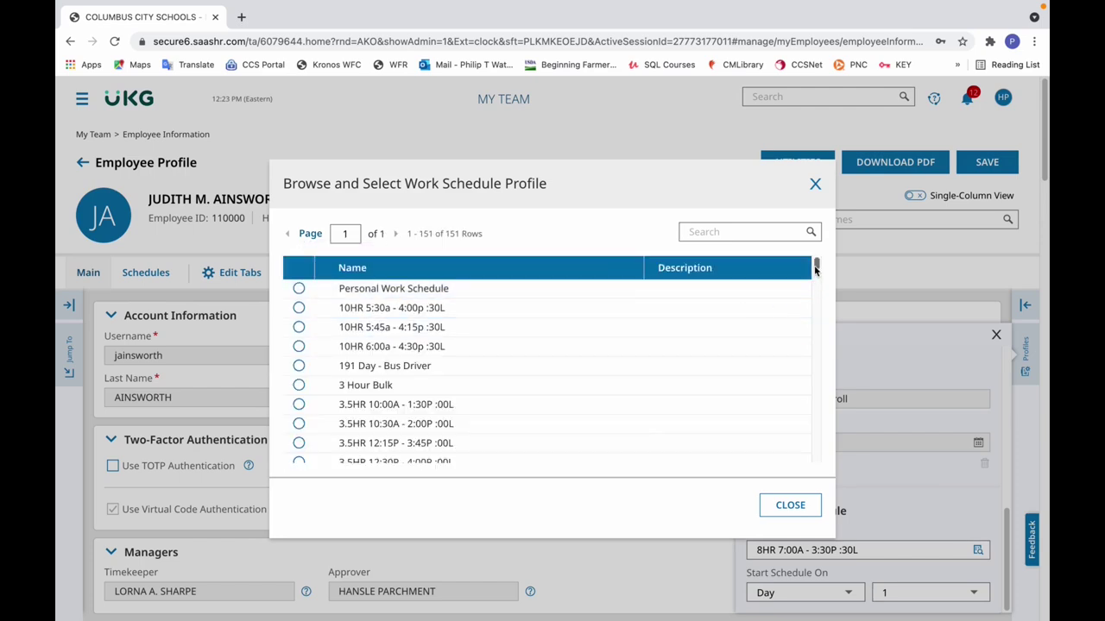
pyautogui.moveTo(817, 268); pyautogui.dragTo(803, 439)
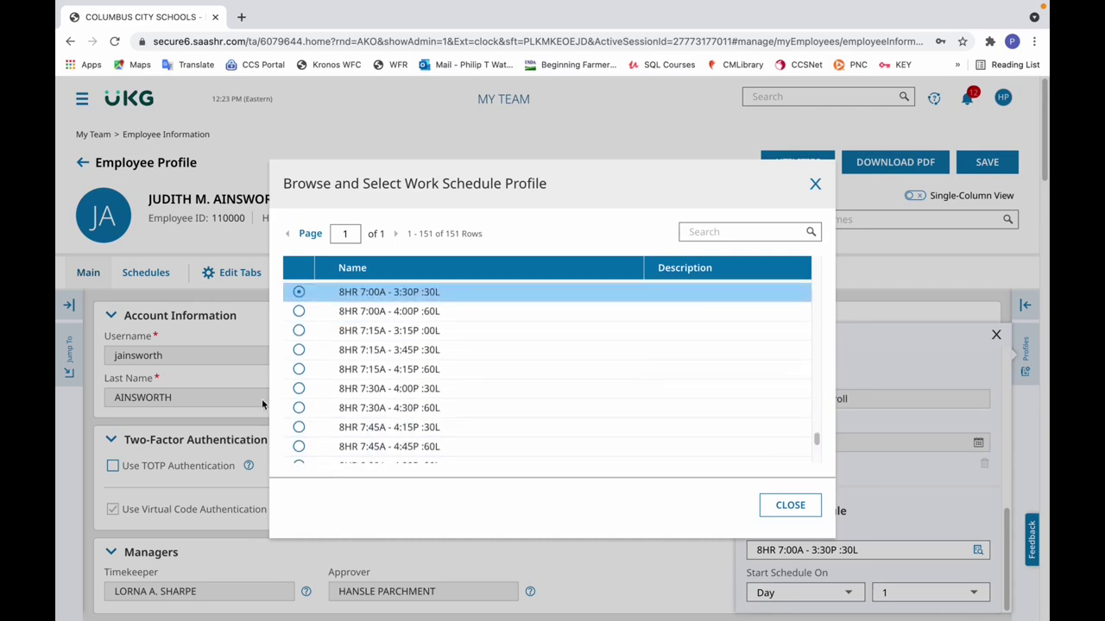
pyautogui.click(299, 409)
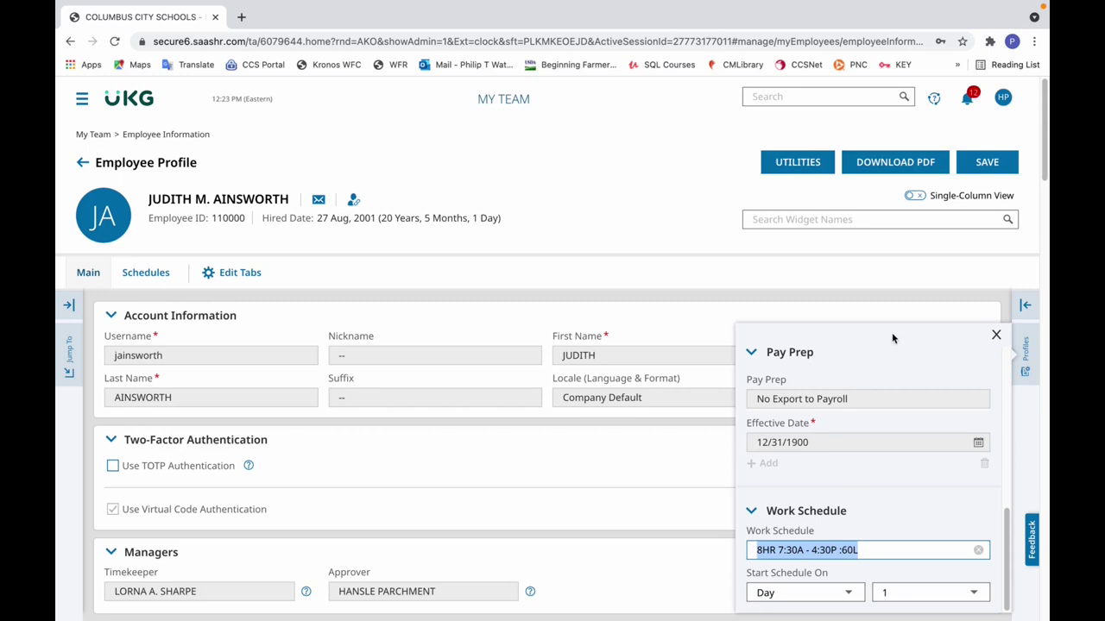
# Step: Set the employee's default lunch break to 60 in the cost center defaults and save the profile
pyautogui.moveTo(1043, 151); pyautogui.dragTo(1039, 297)
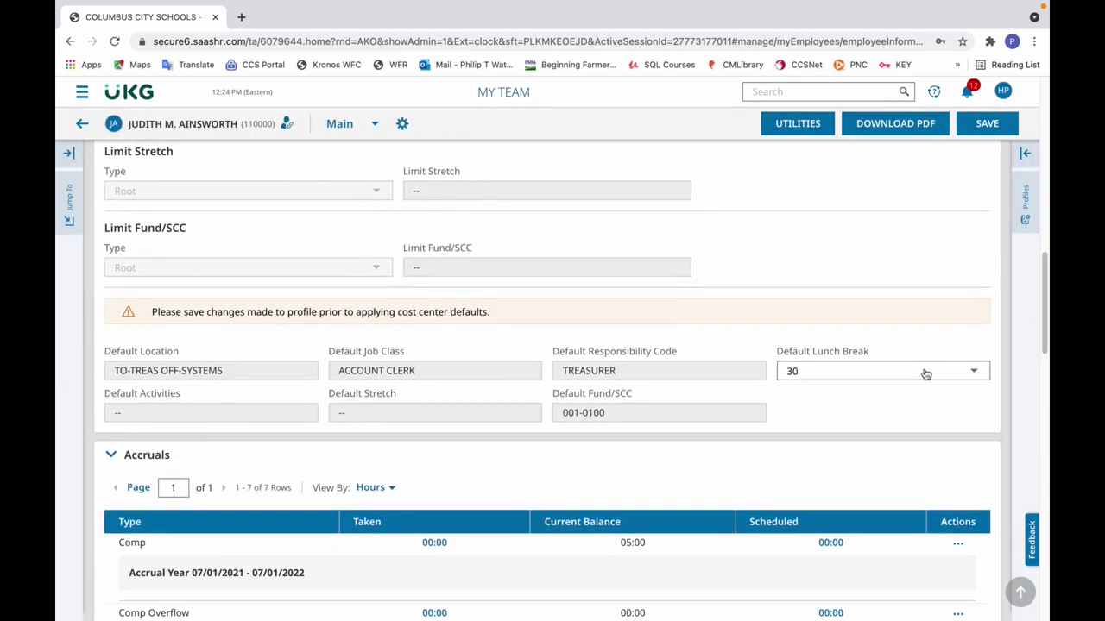
pyautogui.moveTo(1042, 323); pyautogui.dragTo(1043, 148)
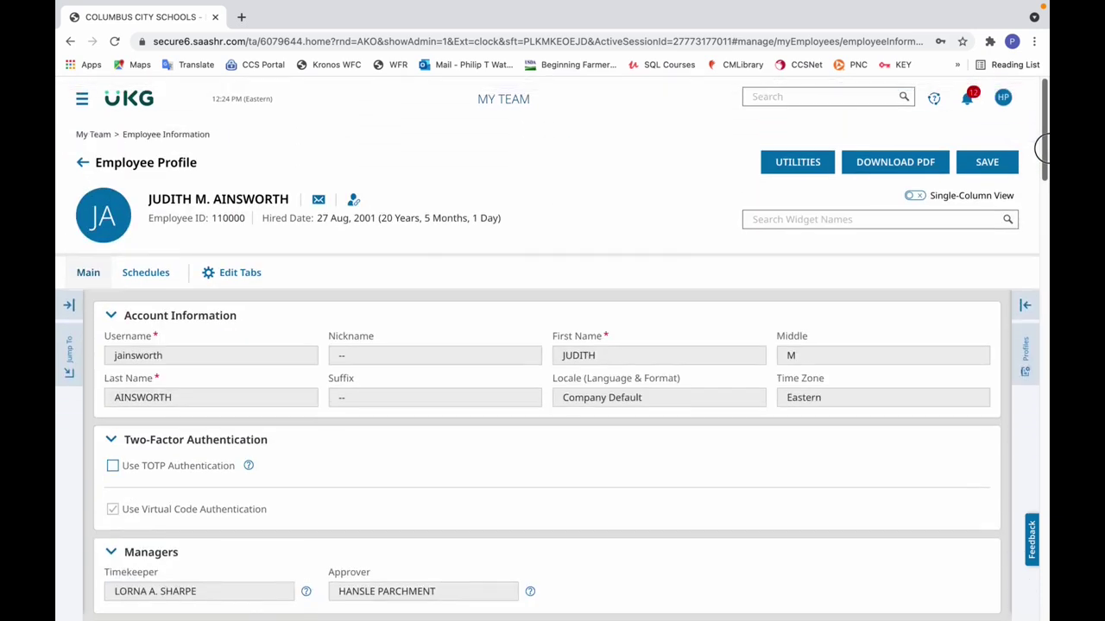
pyautogui.moveTo(1045, 148); pyautogui.dragTo(1042, 341)
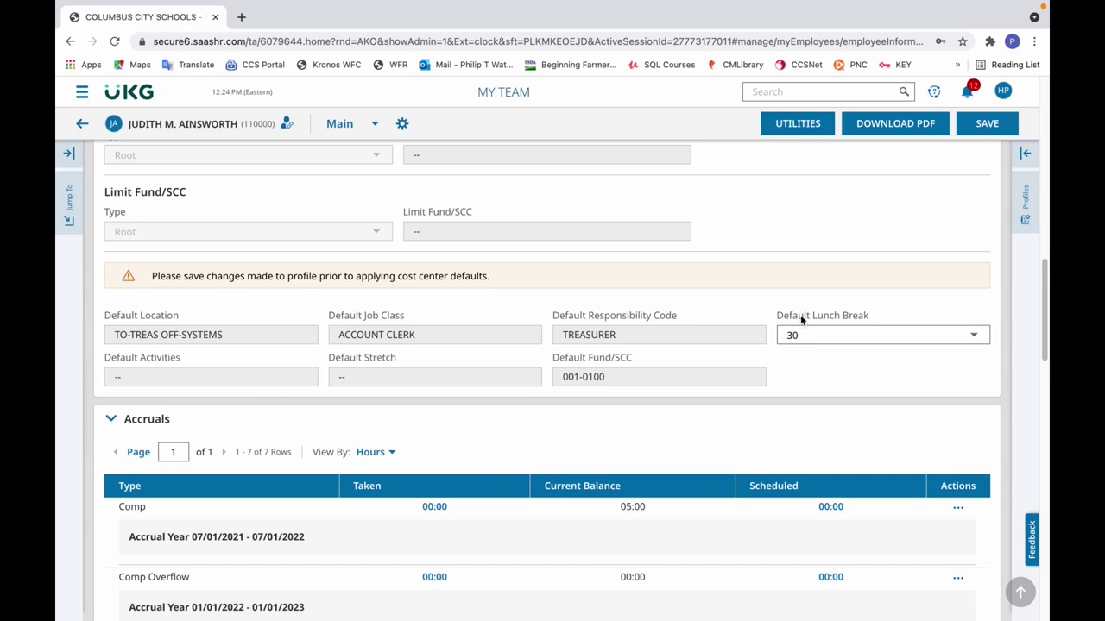
pyautogui.click(953, 343)
pyautogui.click(899, 323)
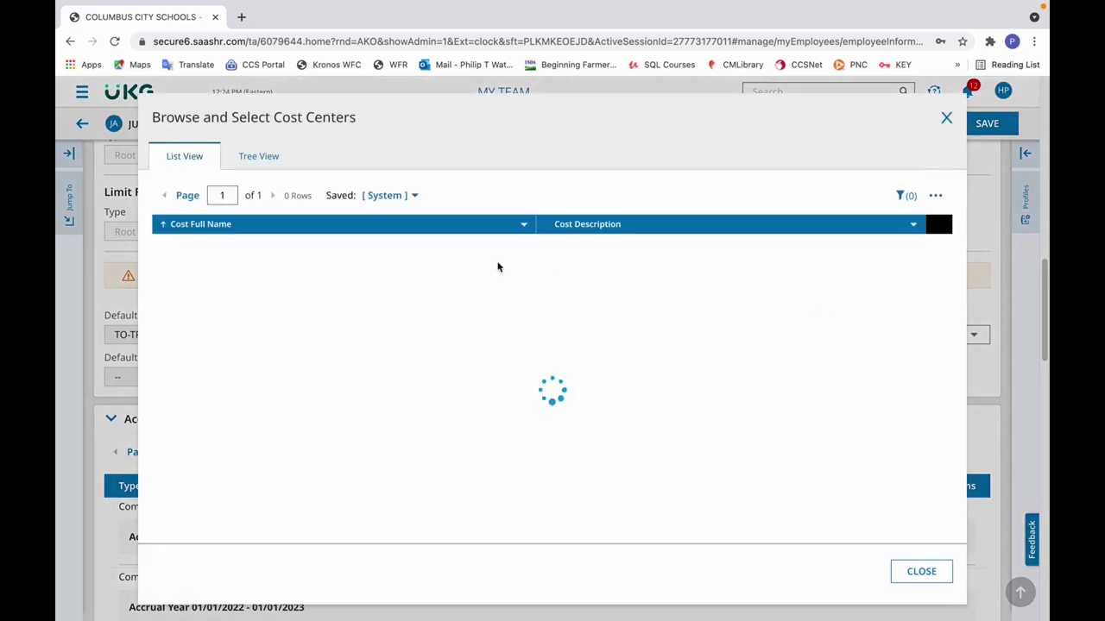
pyautogui.click(167, 368)
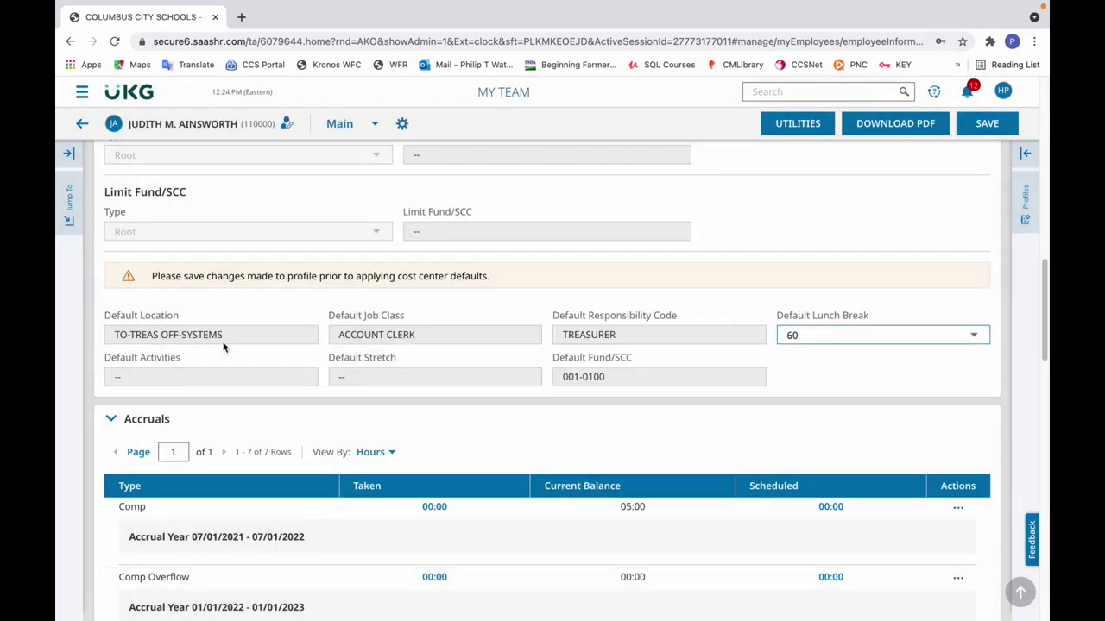
pyautogui.click(988, 125)
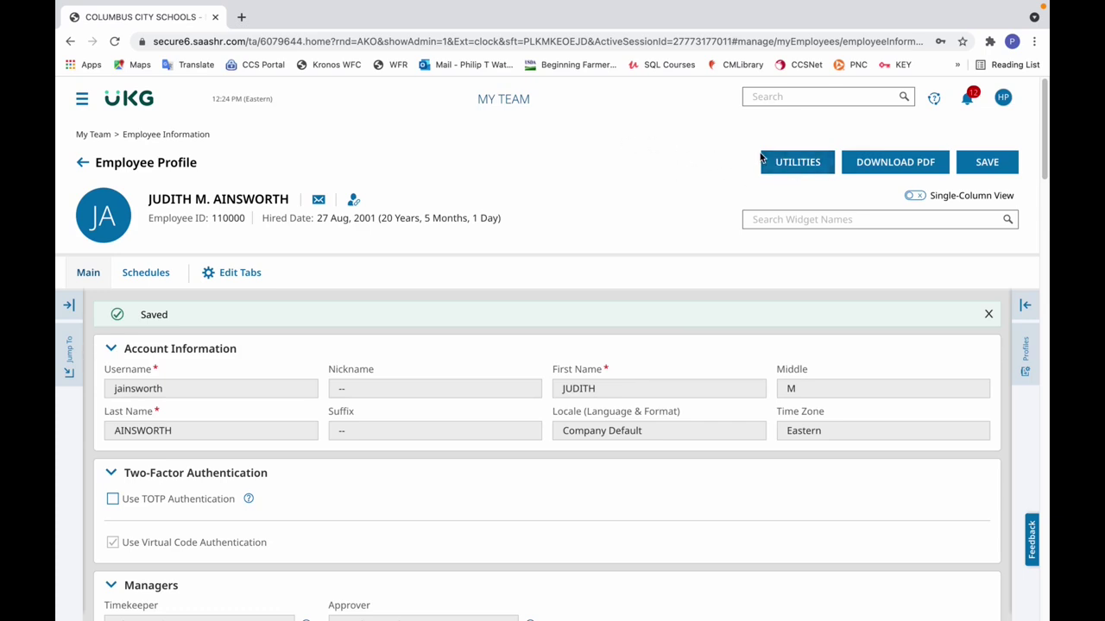
# Step: Open the employee's January 22 to February 04 timesheet and expand Mon Jan 31 and Tue Feb 1 to check the schedule and lunch break
pyautogui.click(789, 161)
pyautogui.click(395, 382)
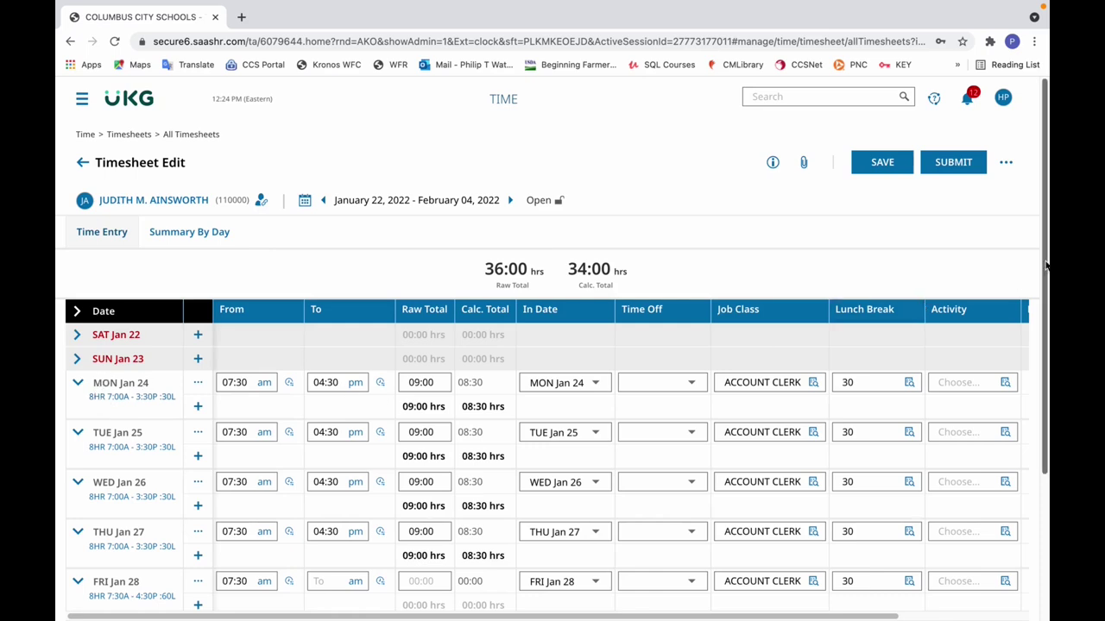
pyautogui.scroll(-1, 1045, 304)
pyautogui.scroll(-1, 1044, 311)
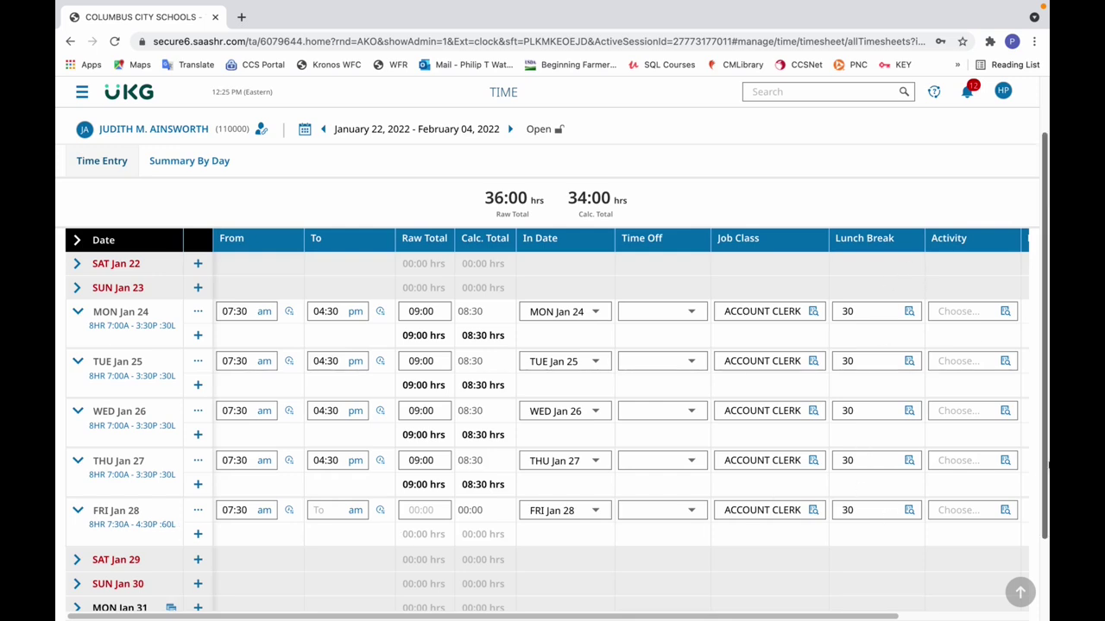
pyautogui.scroll(-3, 1031, 503)
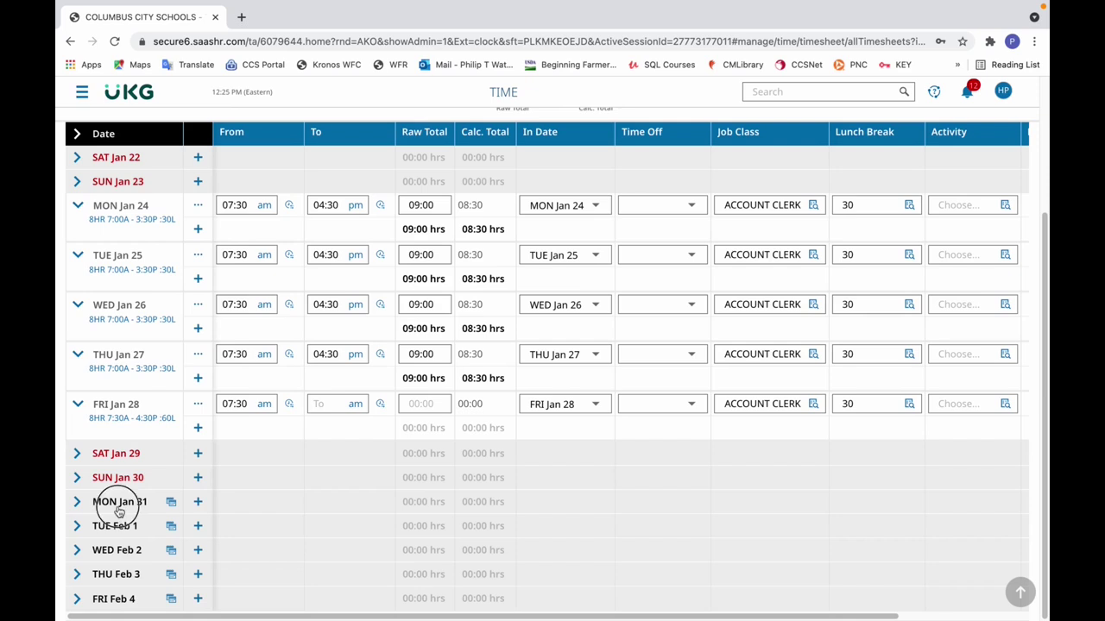
pyautogui.click(117, 503)
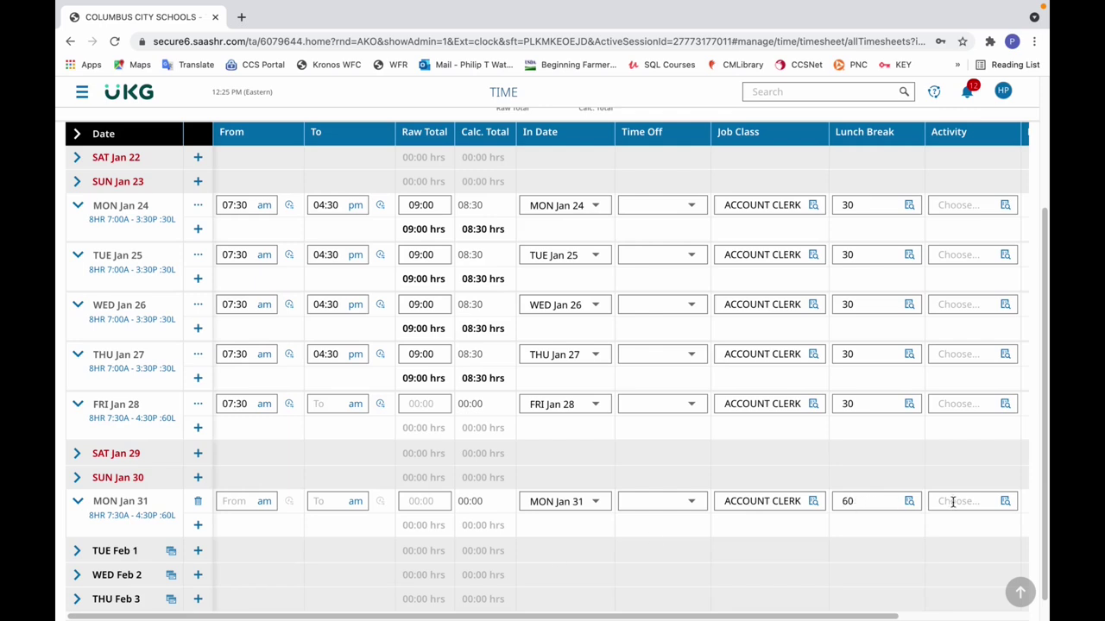
pyautogui.click(115, 551)
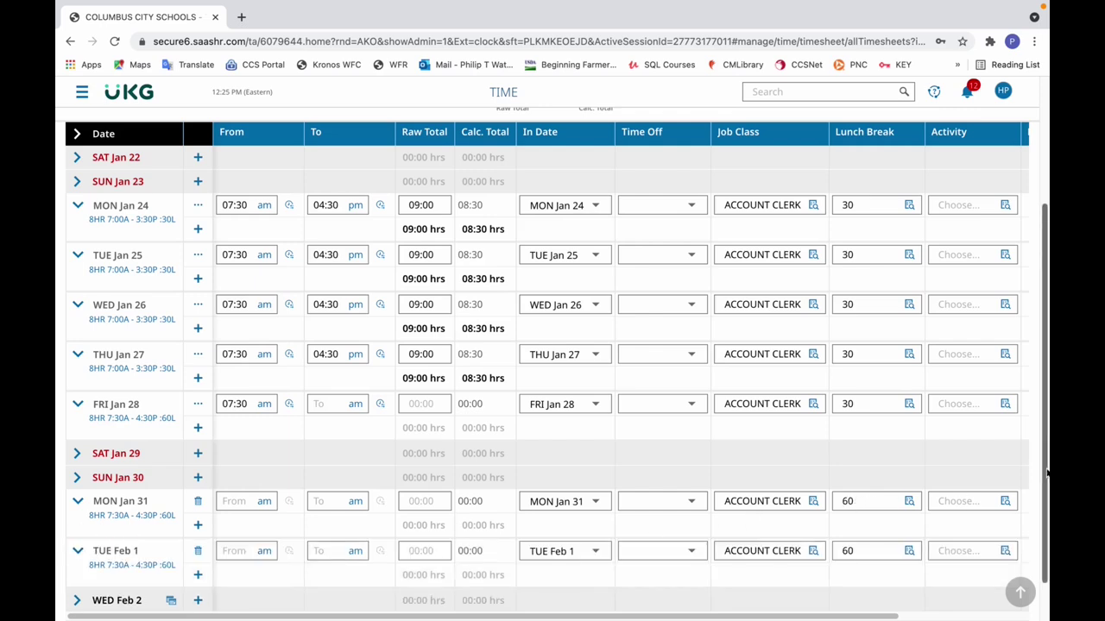
# Step: Change the Thu Jan 27 shift type to 8HR 7:30A - 4:30P :60L, save the shift and save the timesheet
pyautogui.scroll(2, 1040, 431)
pyautogui.scroll(2, 1042, 405)
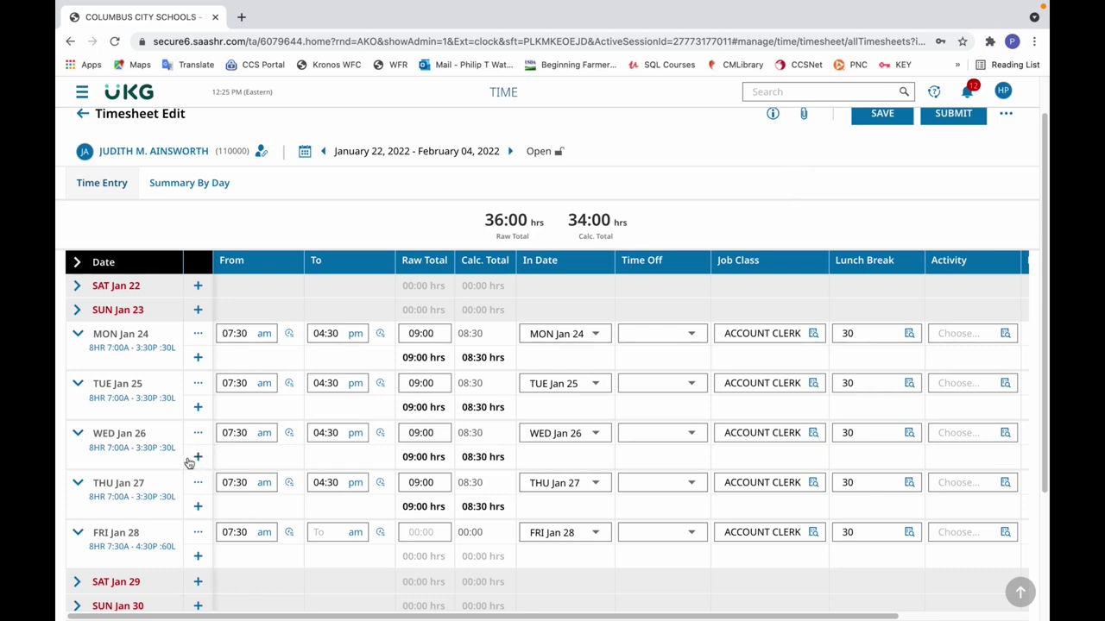
pyautogui.click(117, 501)
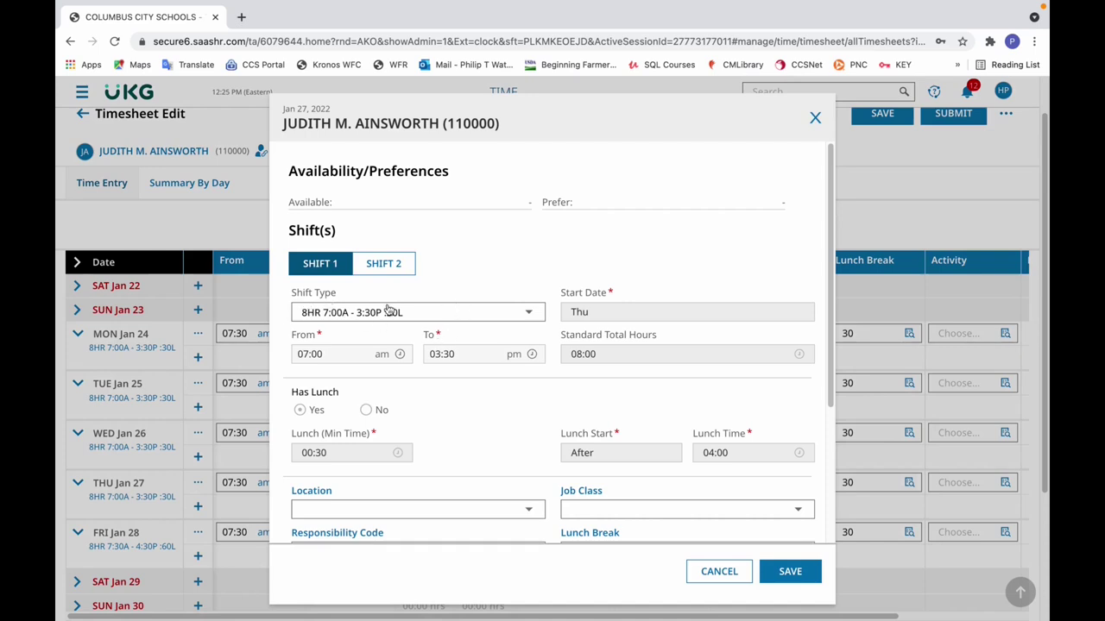
pyautogui.click(531, 313)
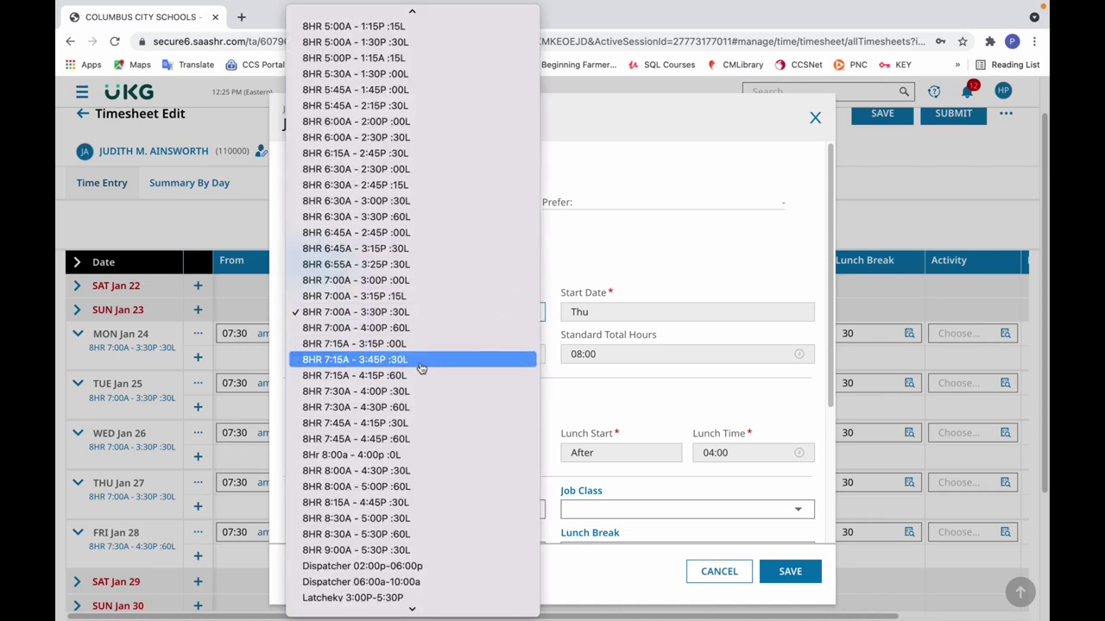
pyautogui.click(403, 408)
pyautogui.click(786, 571)
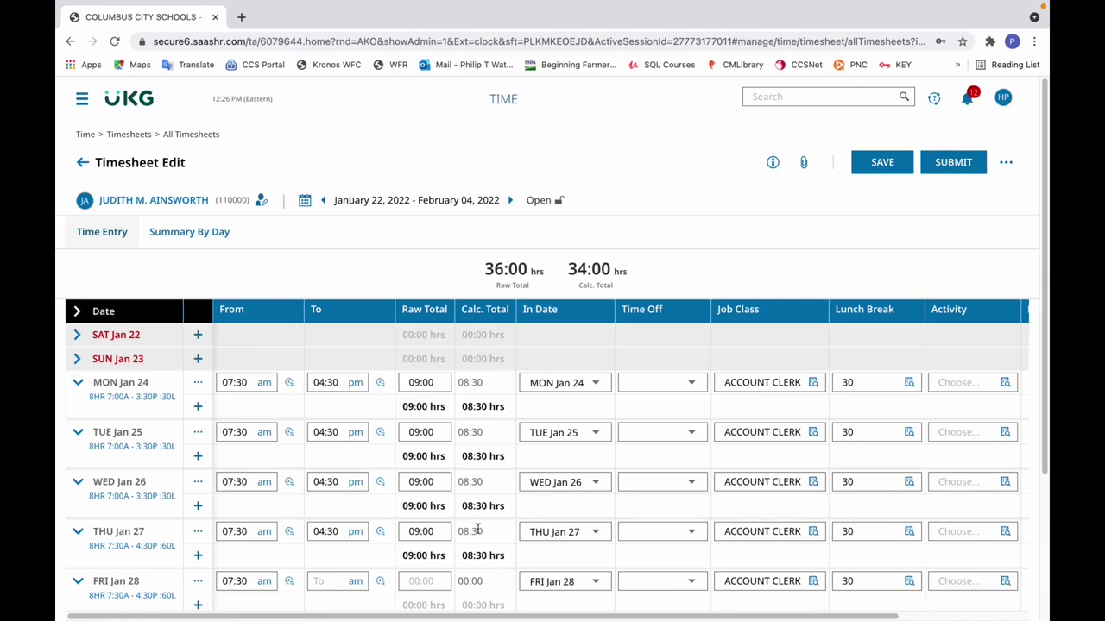
pyautogui.click(880, 162)
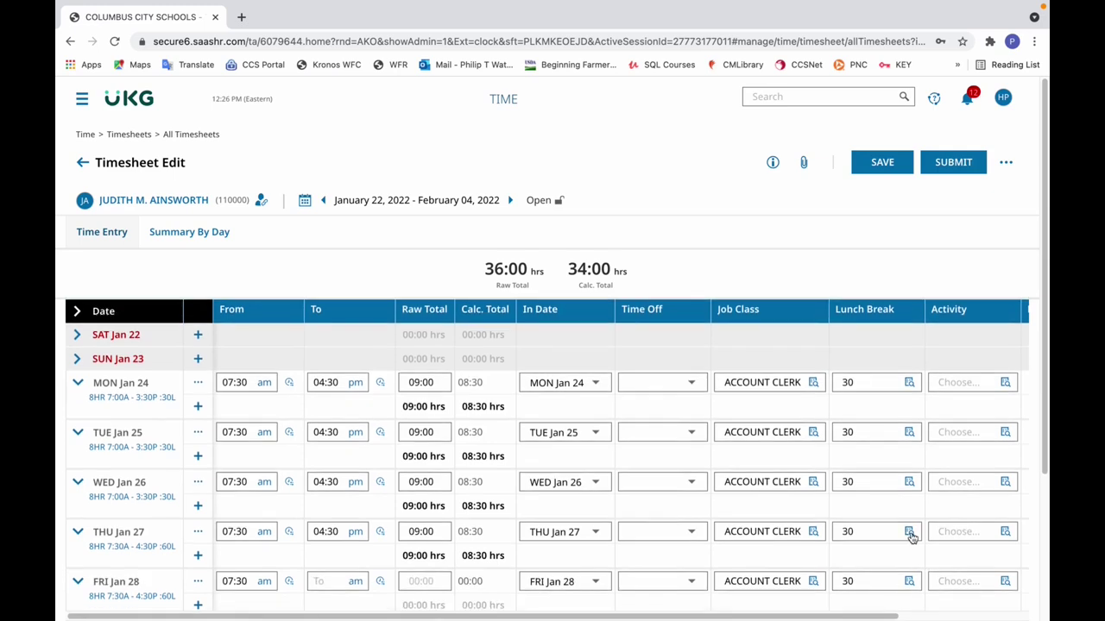
# Step: Set the lunch break of the Thu Jan 27 entry to 60 and save the timesheet
pyautogui.click(910, 532)
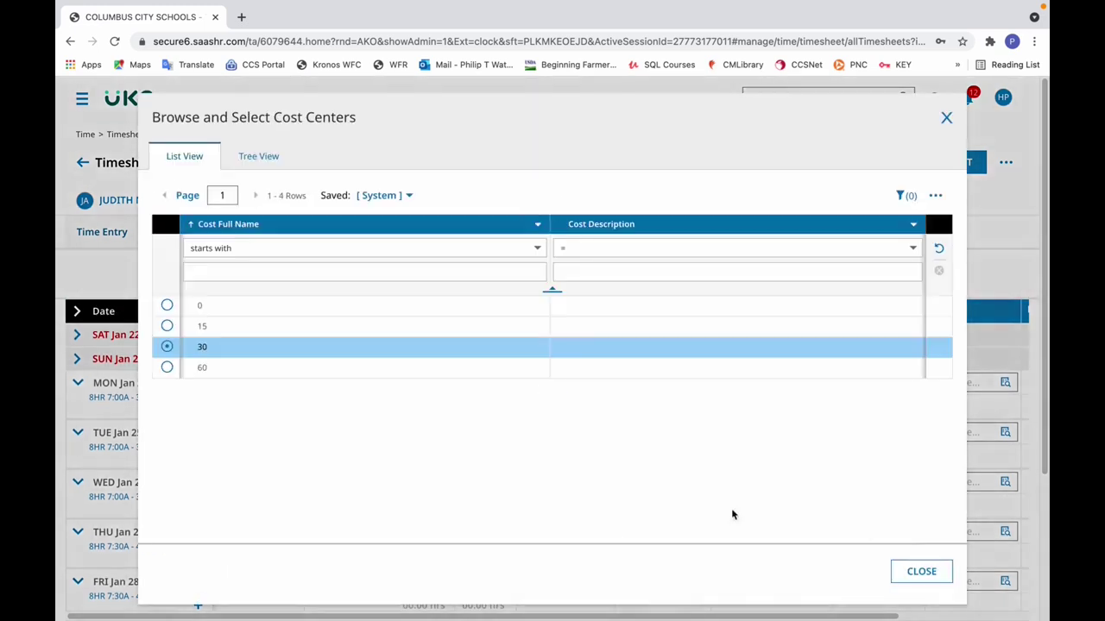
pyautogui.click(168, 368)
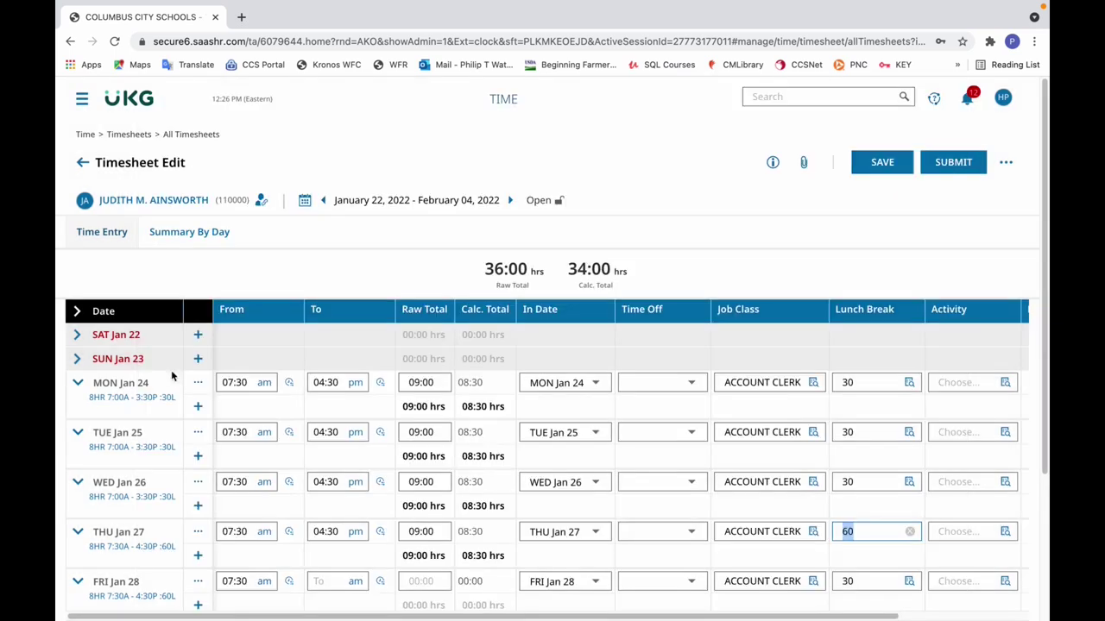
pyautogui.click(895, 166)
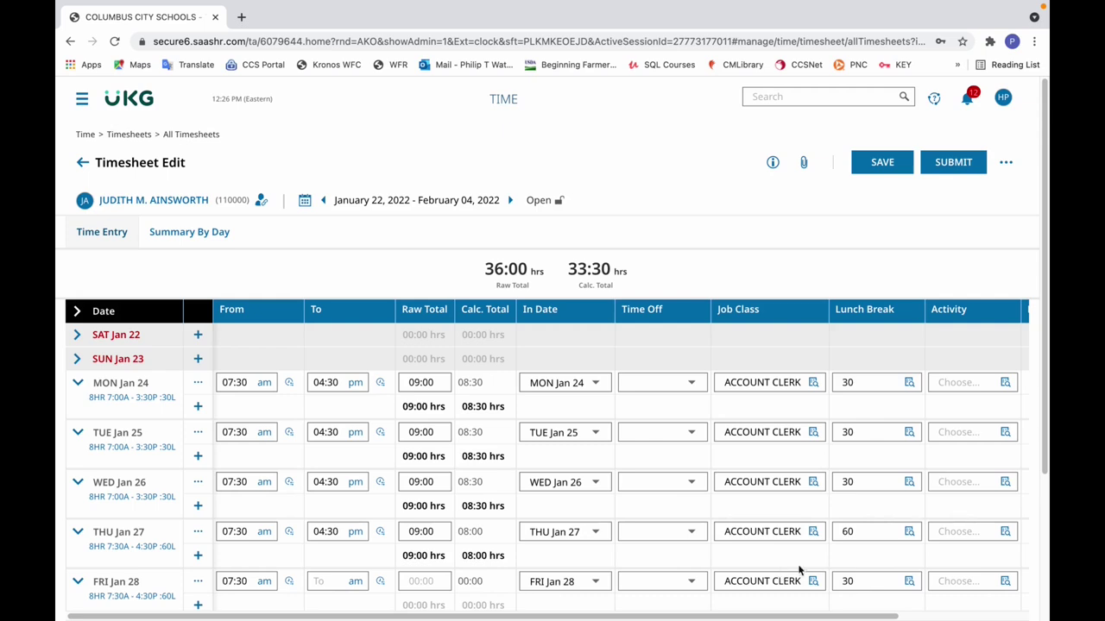
# Step: Set the lunch breaks of the Mon Jan 24, Tue Jan 25, Wed Jan 26 and Fri Jan 28 entries to 60 and save the timesheet
pyautogui.click(909, 383)
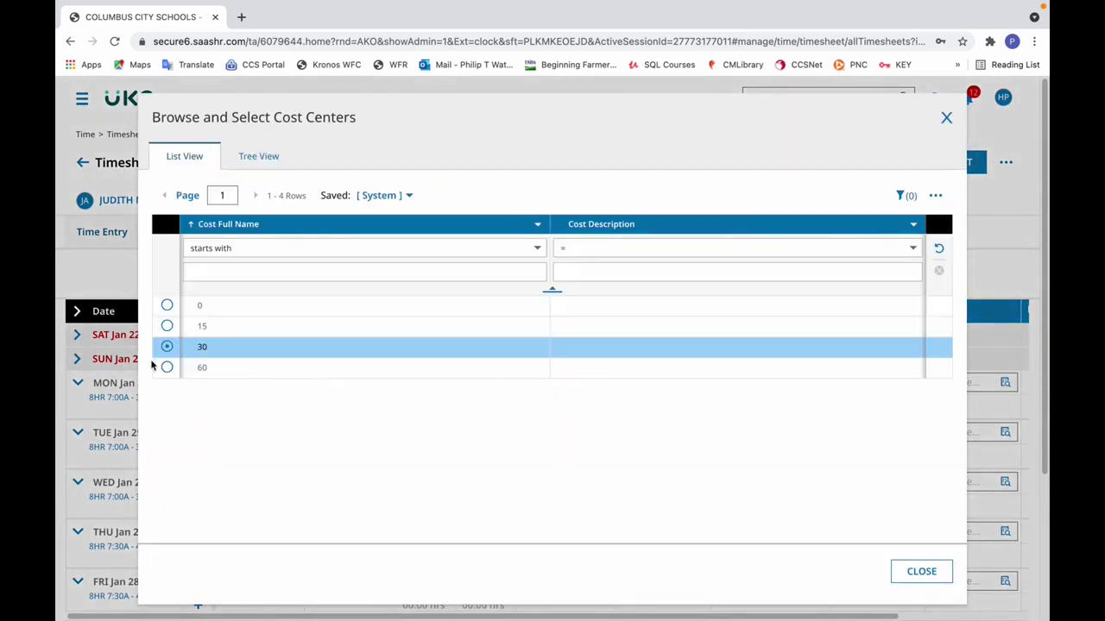
pyautogui.click(166, 367)
pyautogui.click(911, 483)
pyautogui.click(164, 367)
pyautogui.click(909, 581)
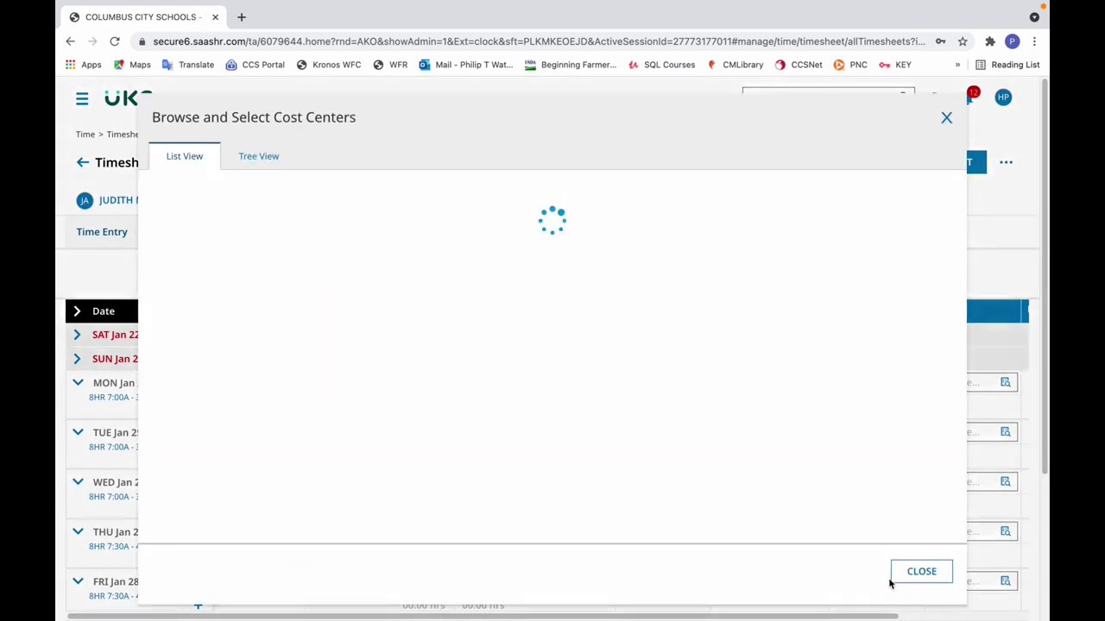
pyautogui.click(167, 367)
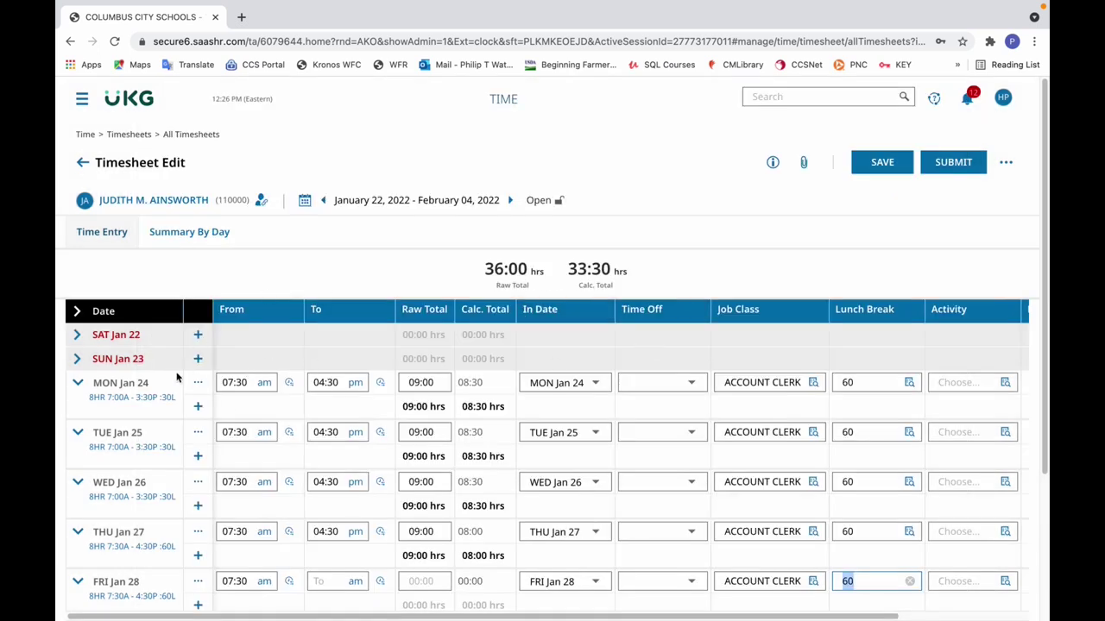
pyautogui.click(882, 163)
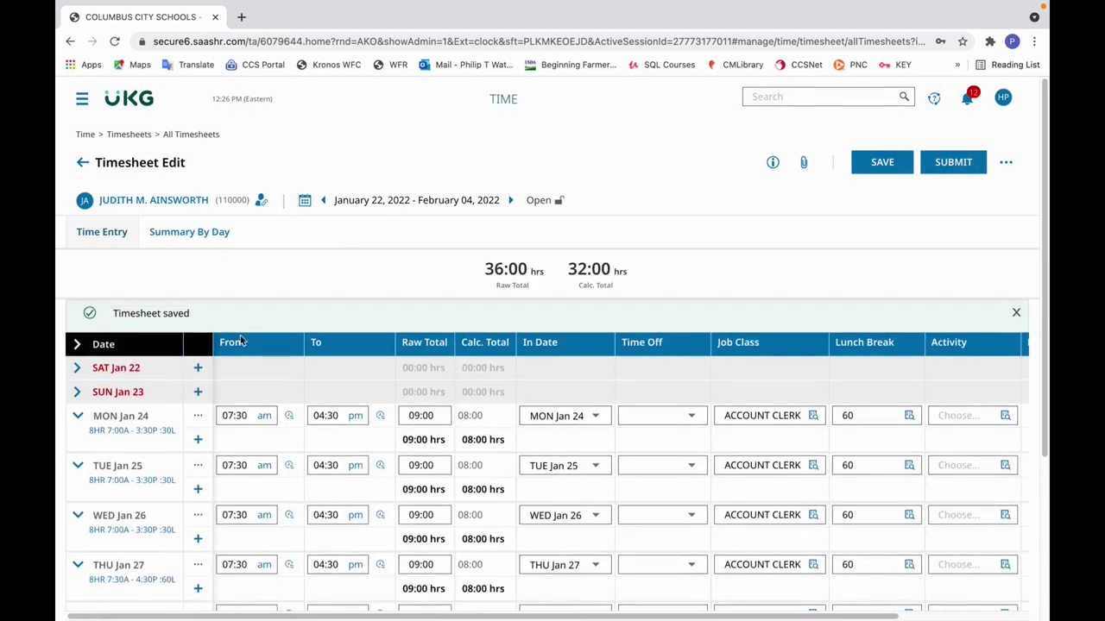
# Step: Change the Mon Jan 24 shift type to 8HR 7:30A - 4:30P :60L and save the shift
pyautogui.click(134, 431)
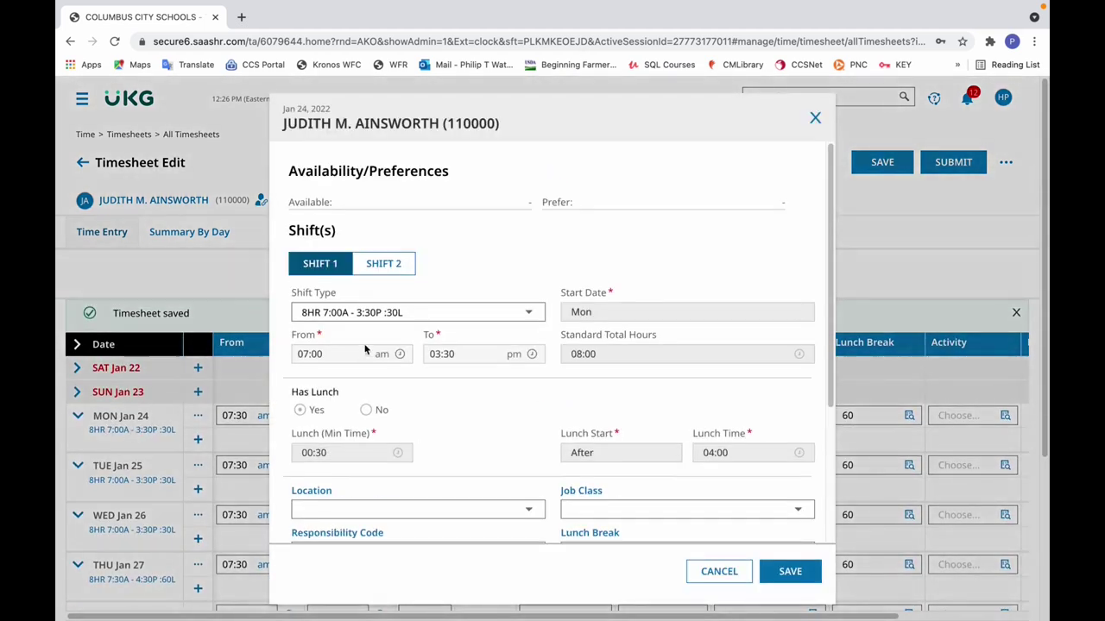
pyautogui.click(371, 315)
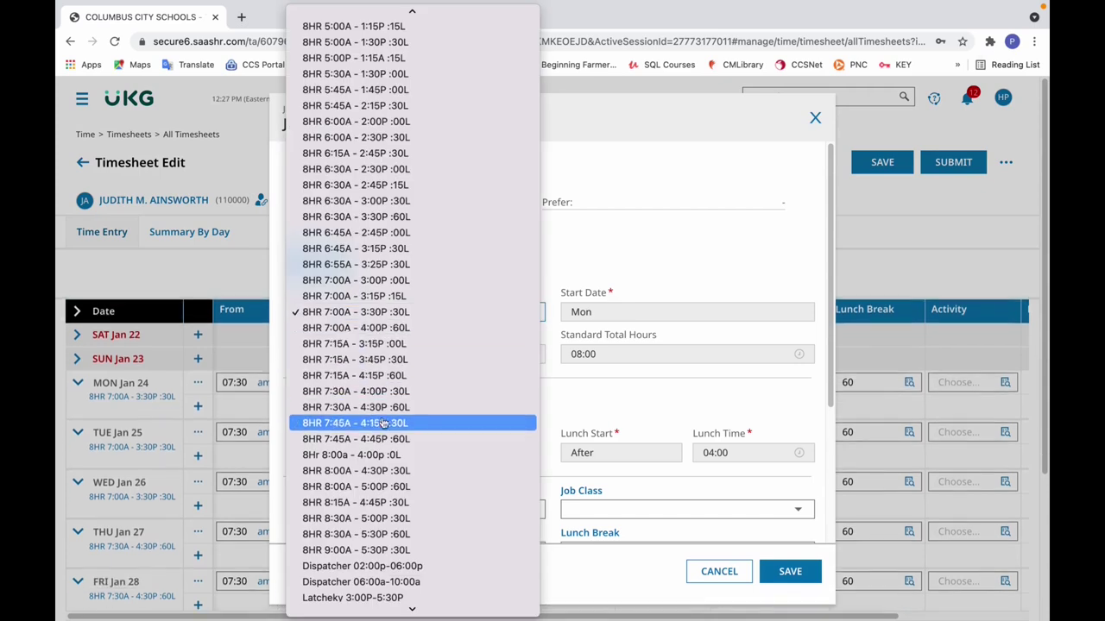
pyautogui.click(255, 442)
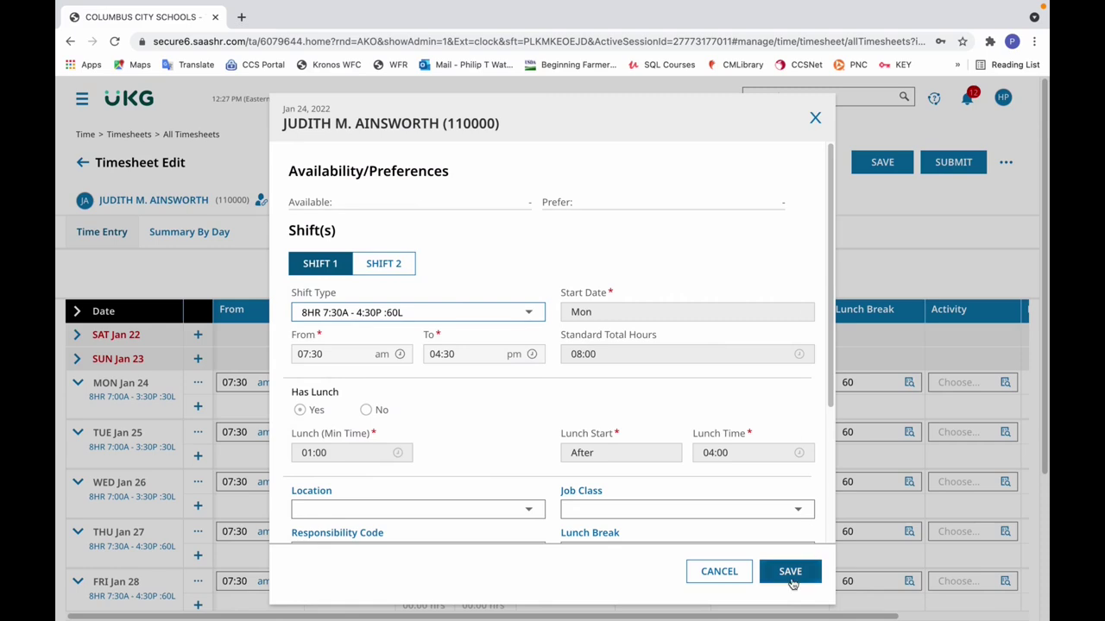
pyautogui.click(790, 571)
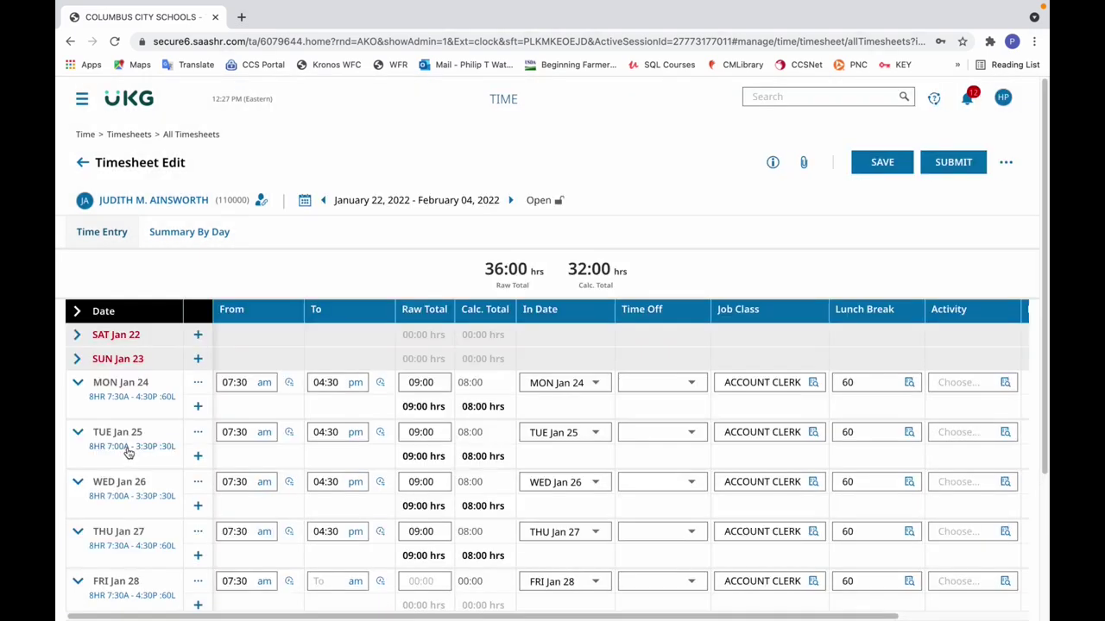
# Step: Change the Tue Jan 25 shift type to 8HR 7:30A - 4:30P :60L and save the shift
pyautogui.click(128, 449)
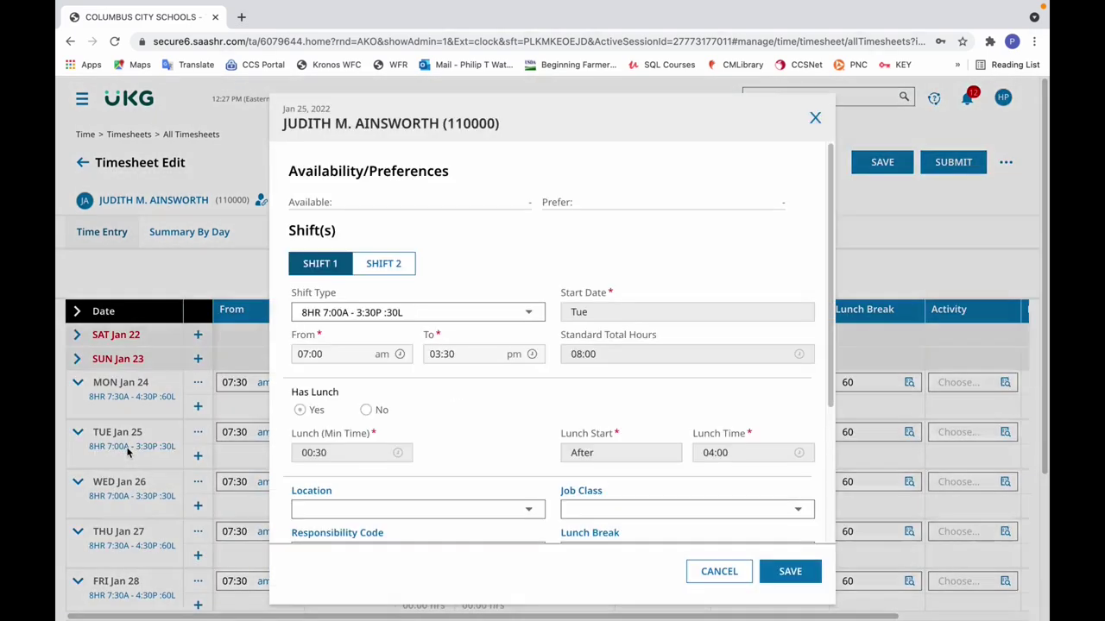
pyautogui.click(415, 318)
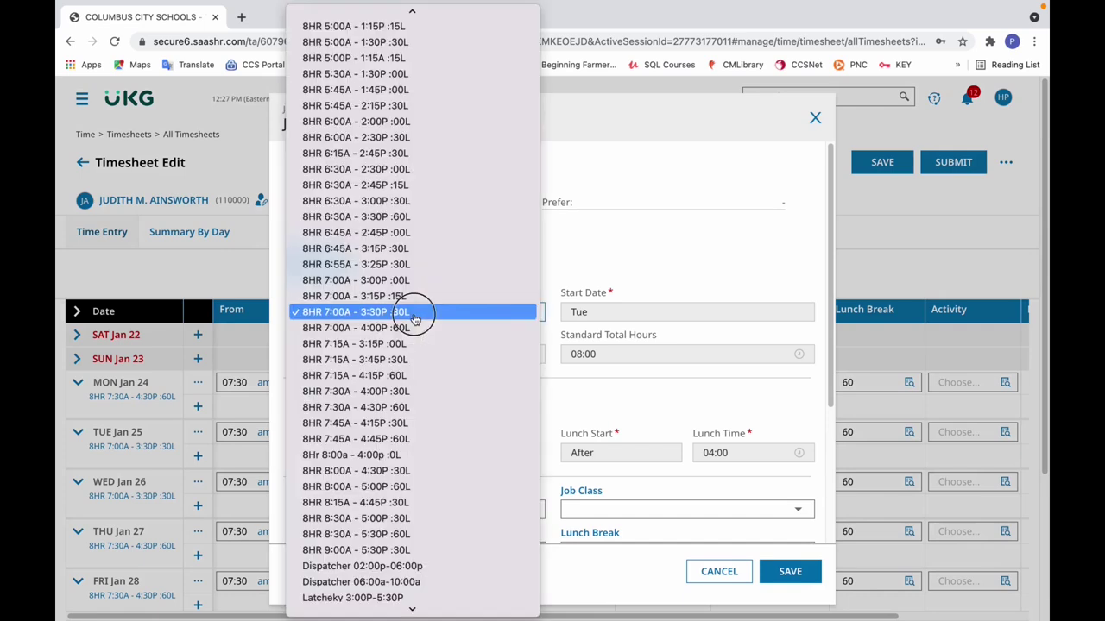
pyautogui.click(399, 406)
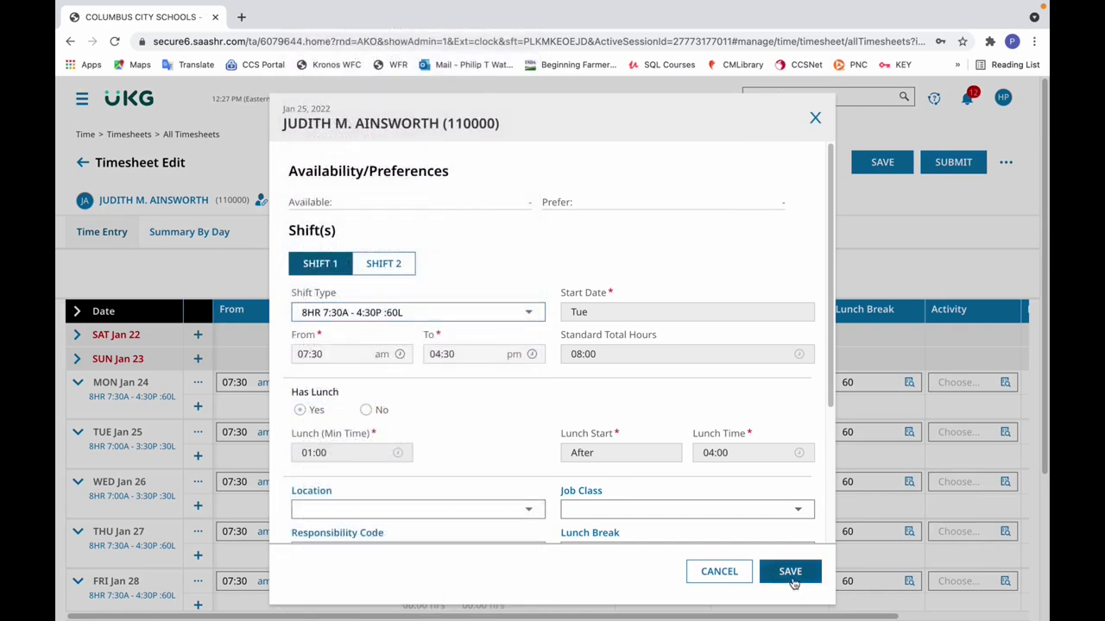
pyautogui.click(791, 573)
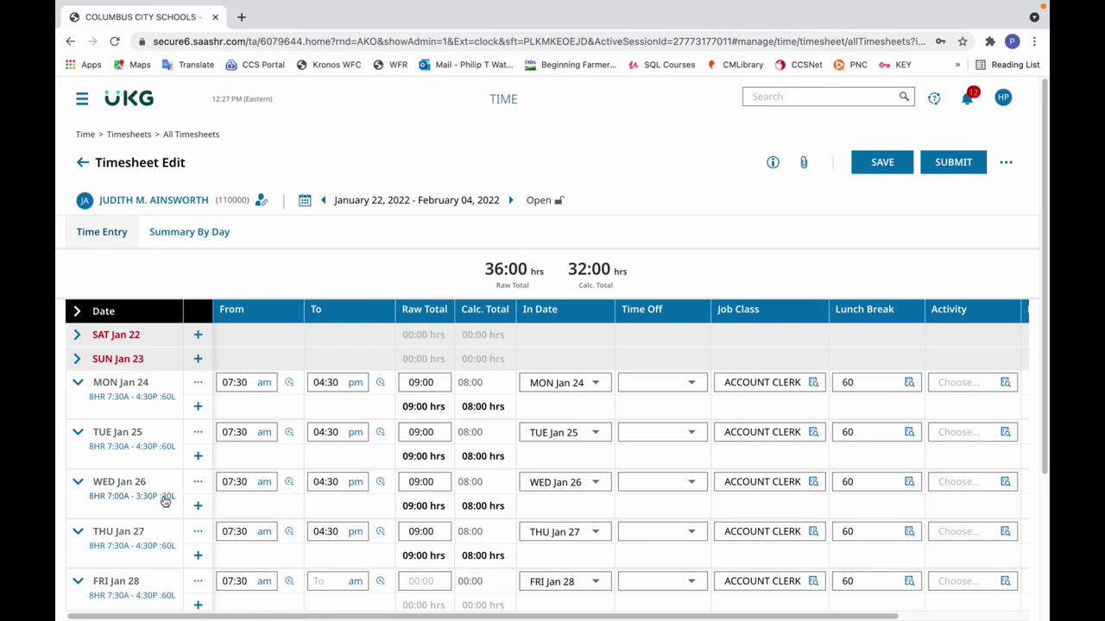
# Step: Change the Wed Jan 26 shift type to 8HR 7:30A - 4:30P :60L, save the shift and save the timesheet
pyautogui.click(165, 499)
pyautogui.click(450, 316)
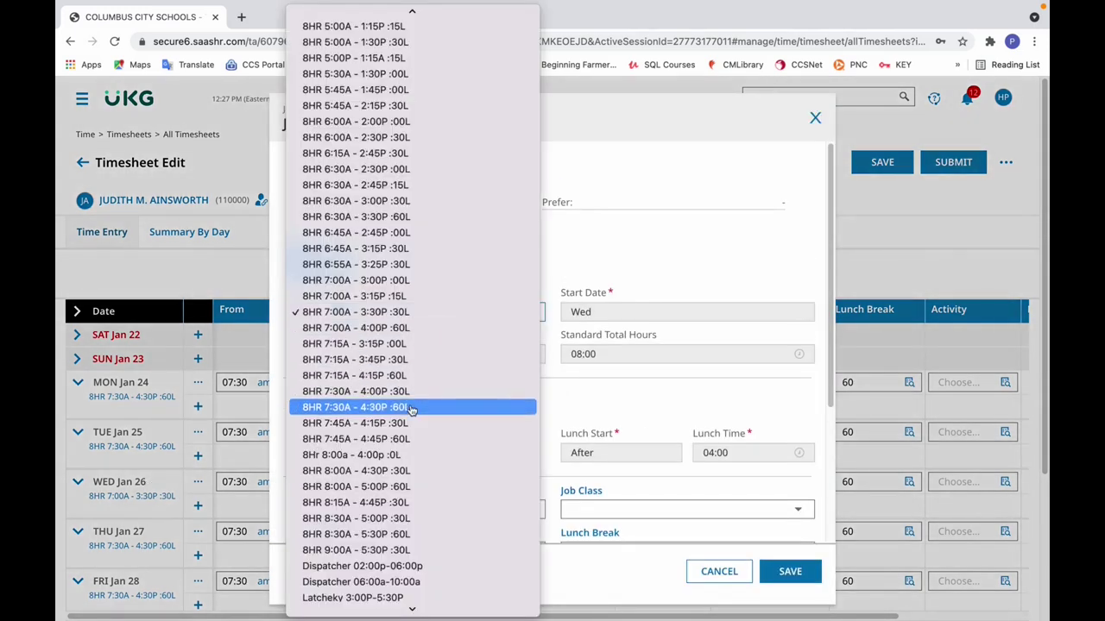
pyautogui.click(770, 551)
pyautogui.click(787, 571)
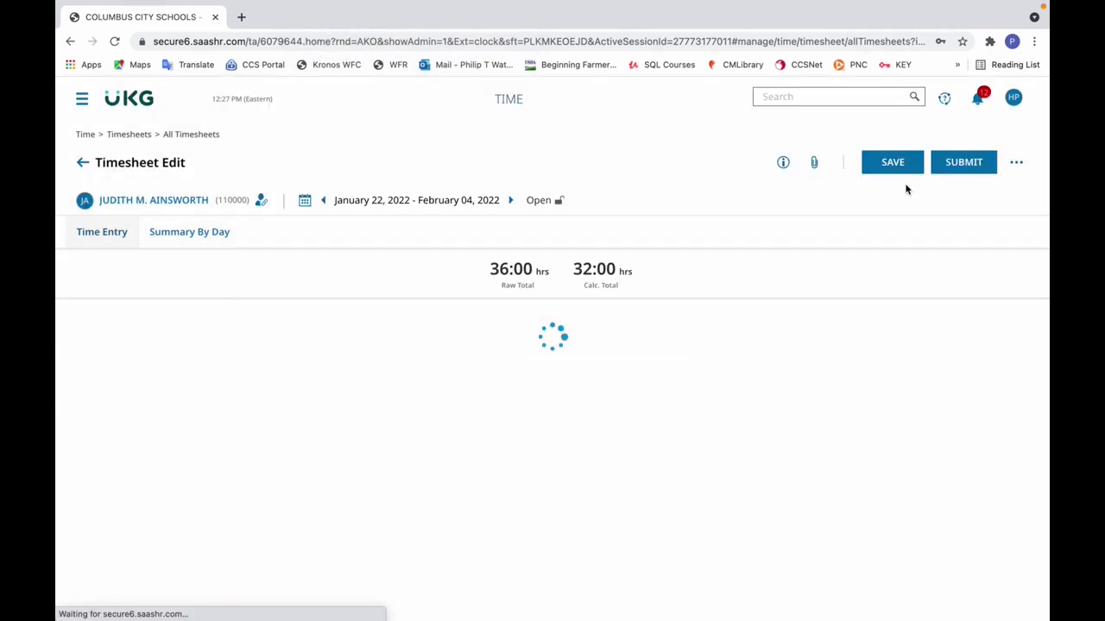
pyautogui.click(895, 169)
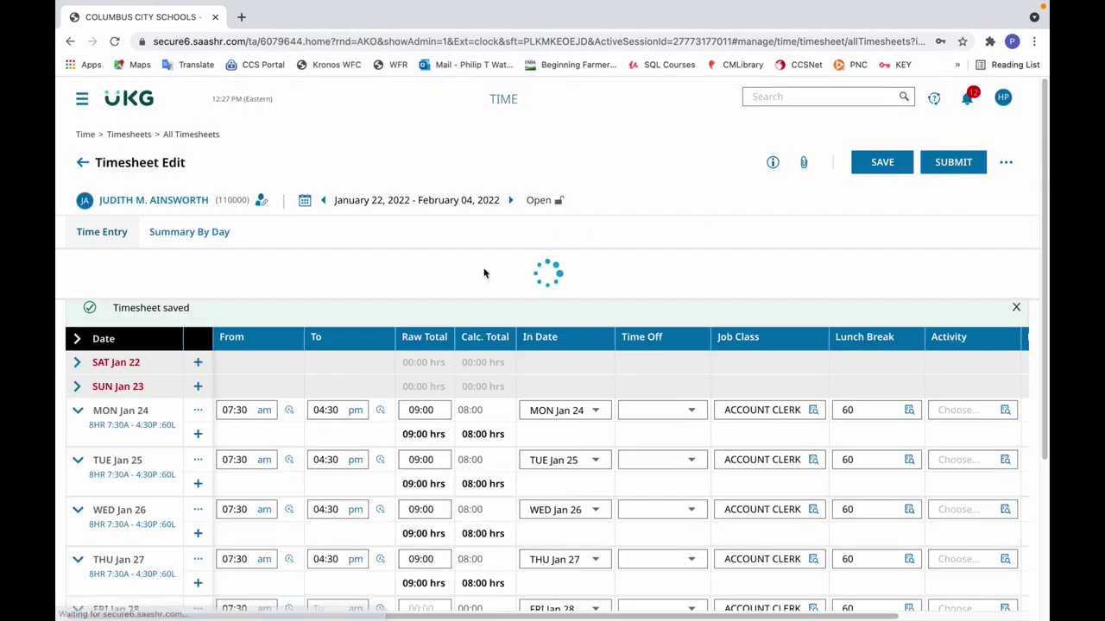
# Step: Expand the Mon Jan 31 entry to check its schedule and lunch break
pyautogui.scroll(-3, 1035, 288)
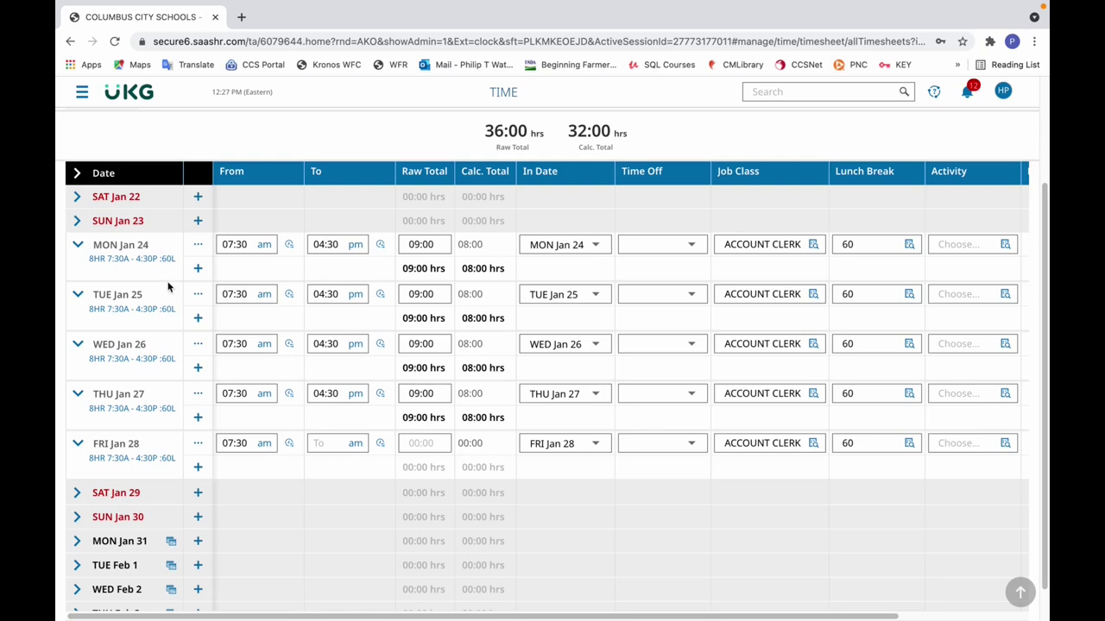
pyautogui.click(91, 549)
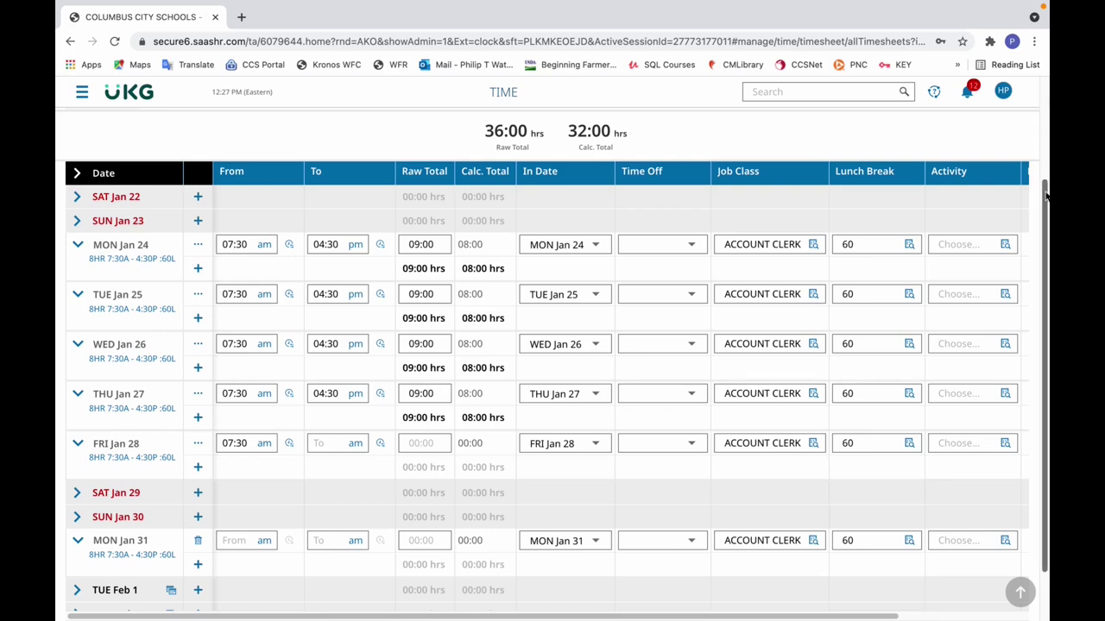
pyautogui.scroll(2, 290, 138)
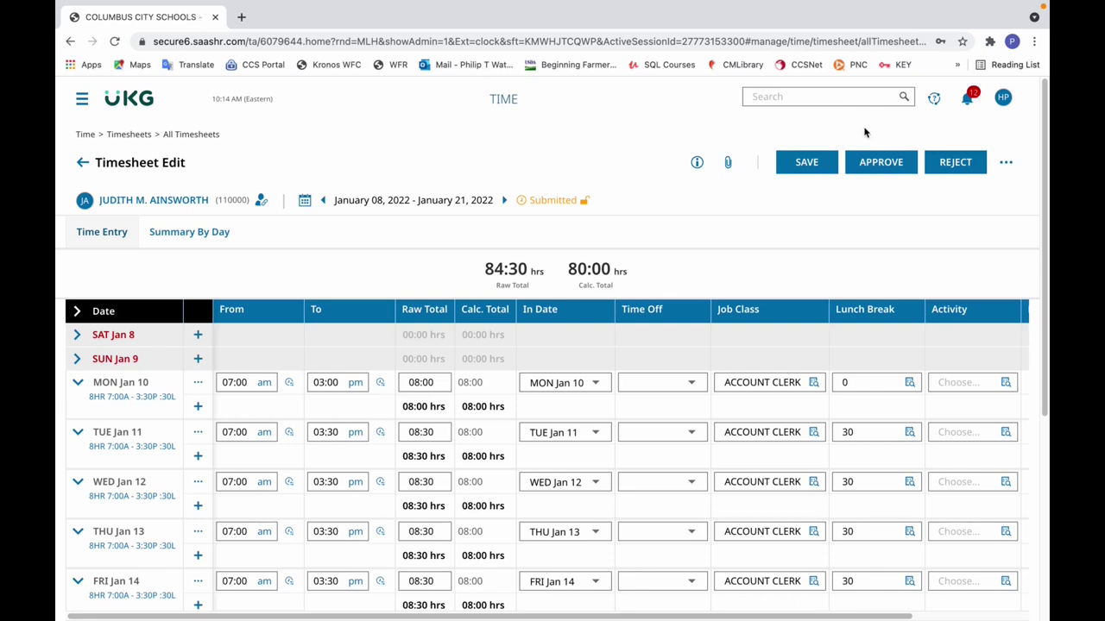
# Step: Open the print settings of the January 08 to January 21 timesheet and include Time Off Counts in the printout
pyautogui.click(1008, 166)
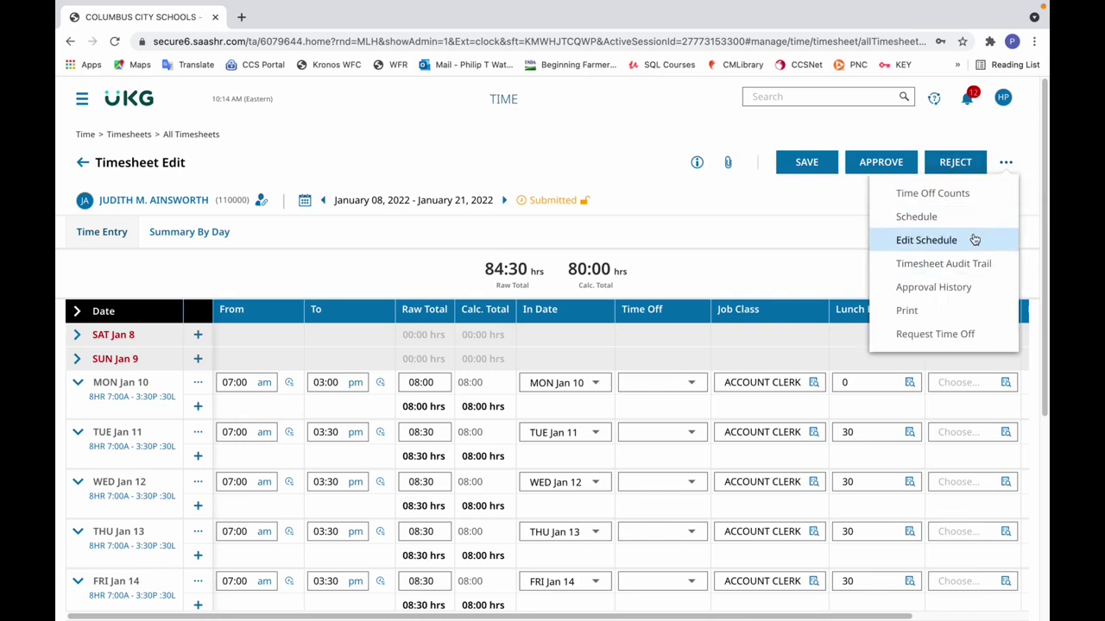
pyautogui.click(957, 308)
pyautogui.click(948, 199)
pyautogui.moveTo(947, 198); pyautogui.dragTo(943, 251)
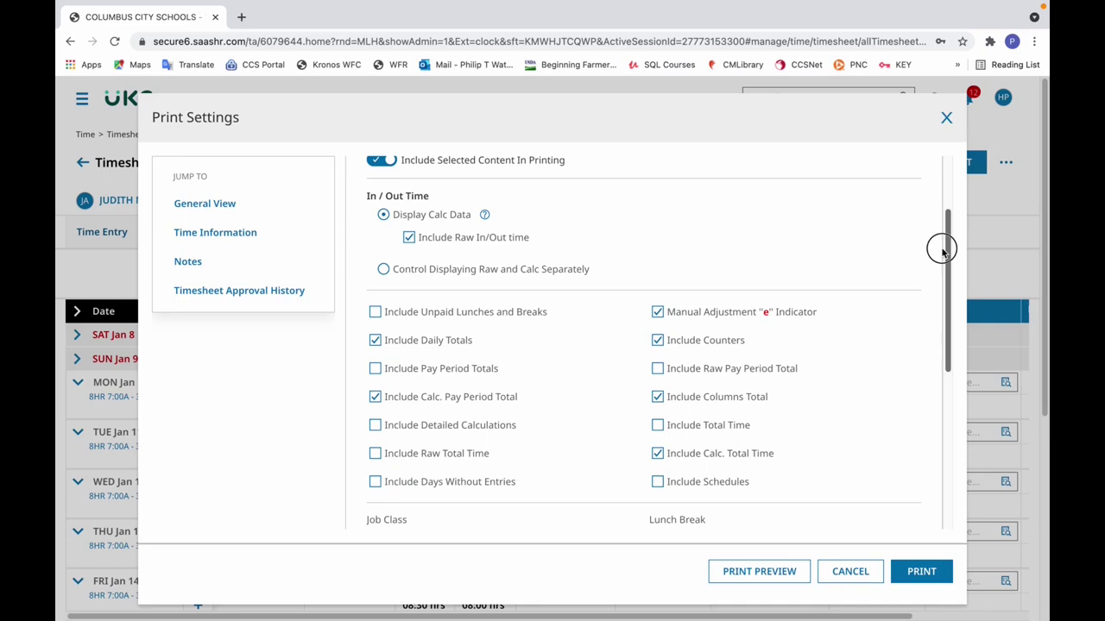
pyautogui.moveTo(943, 251); pyautogui.dragTo(947, 444)
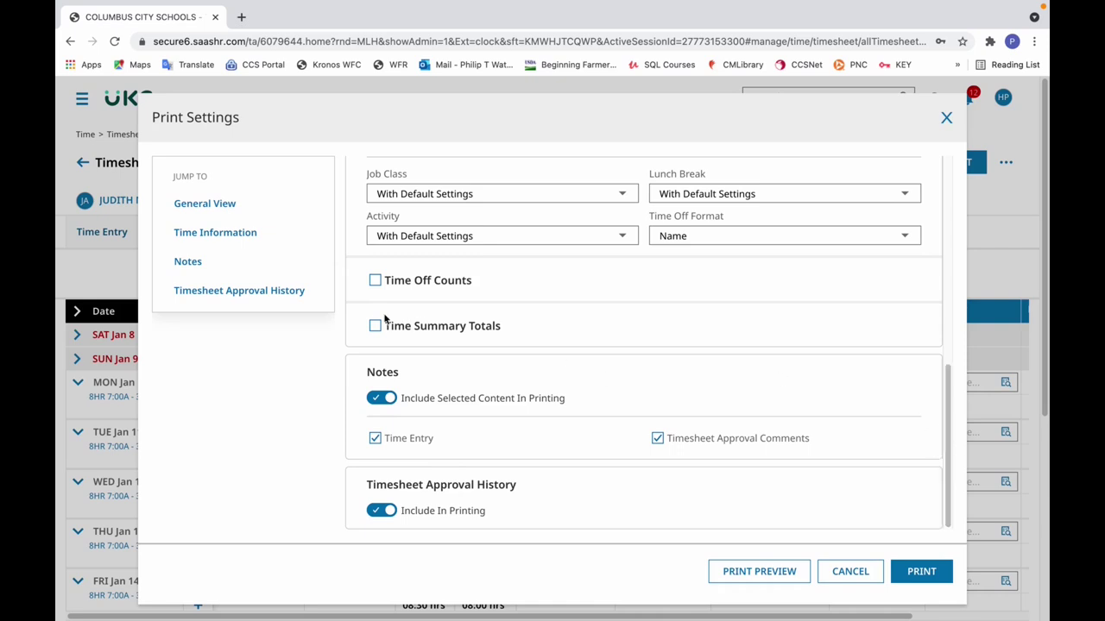
pyautogui.click(376, 285)
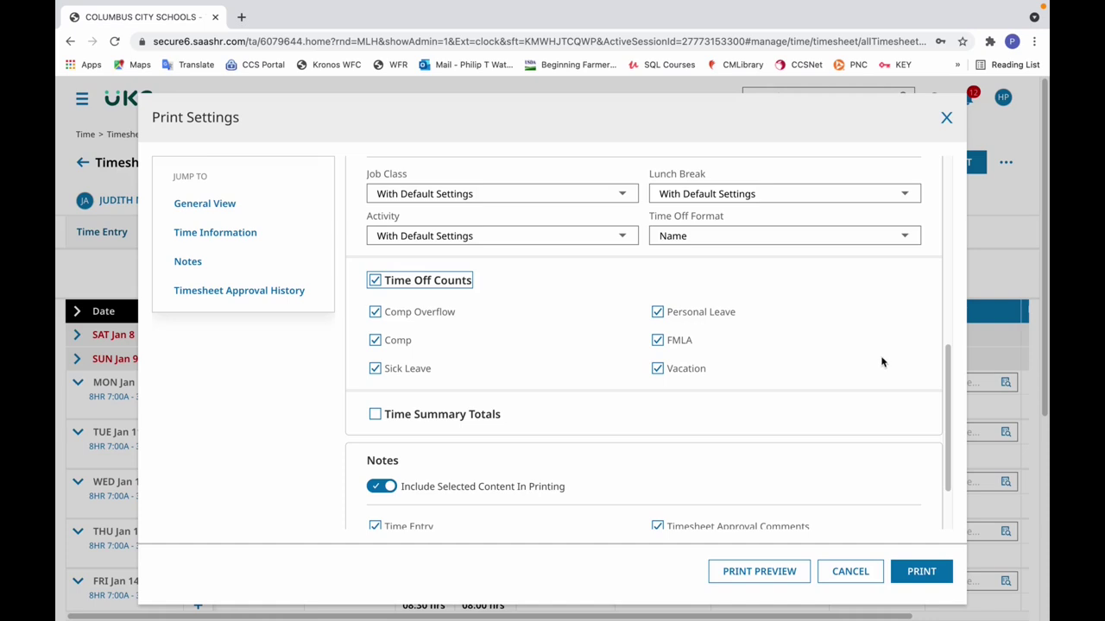
# Step: Open the timesheet's print preview and check the layout and destination options, keeping Landscape and Save as PDF
pyautogui.click(914, 573)
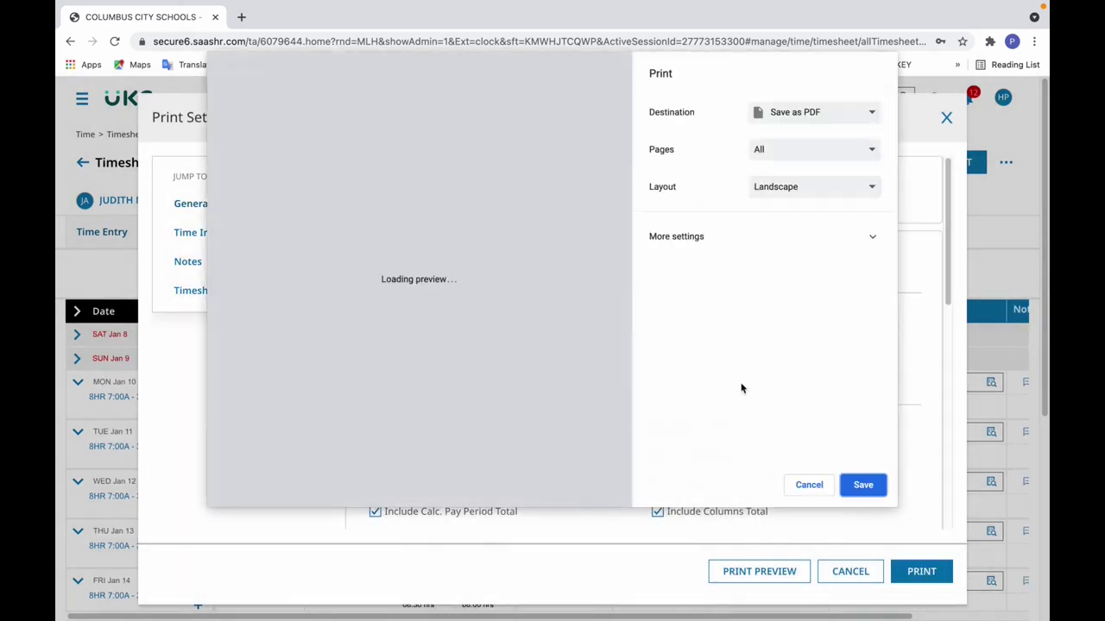
pyautogui.click(805, 190)
pyautogui.click(805, 188)
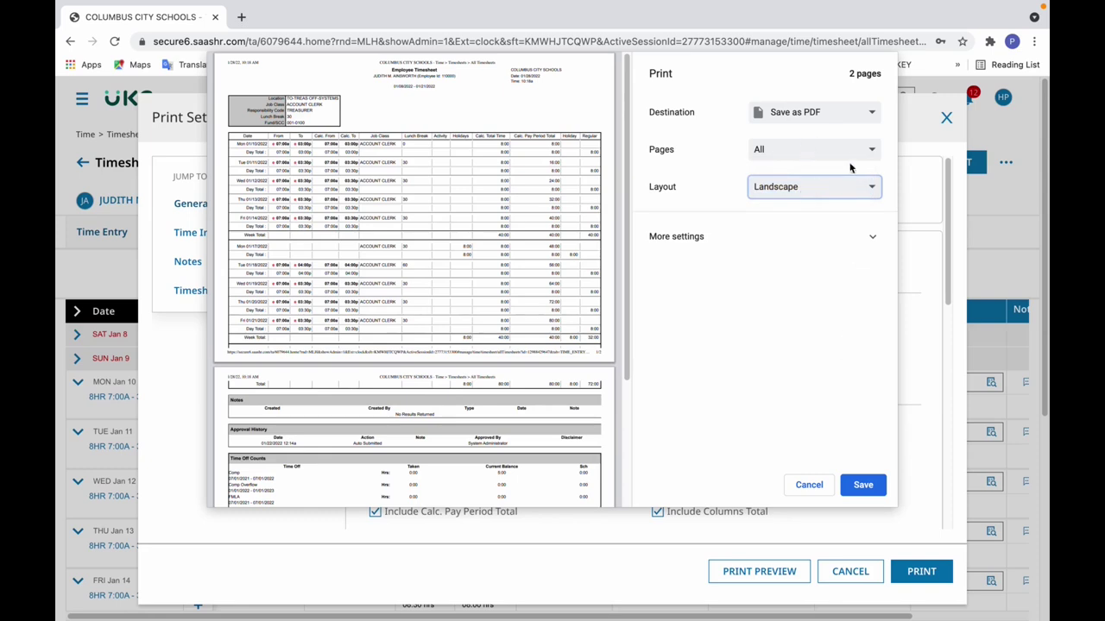
pyautogui.click(827, 122)
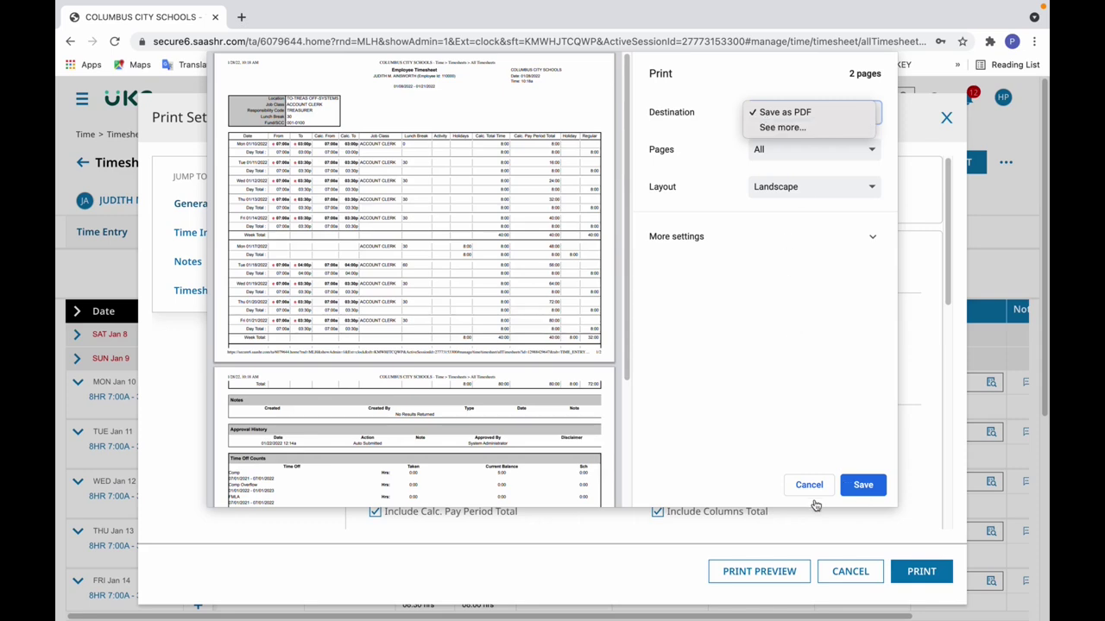
pyautogui.press('Escape')
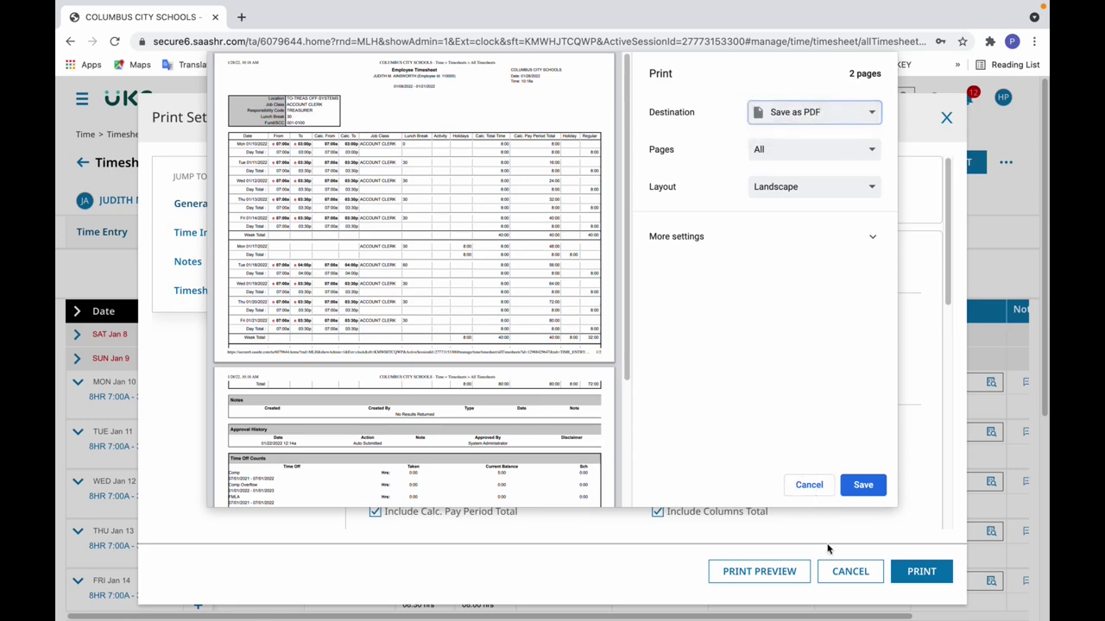